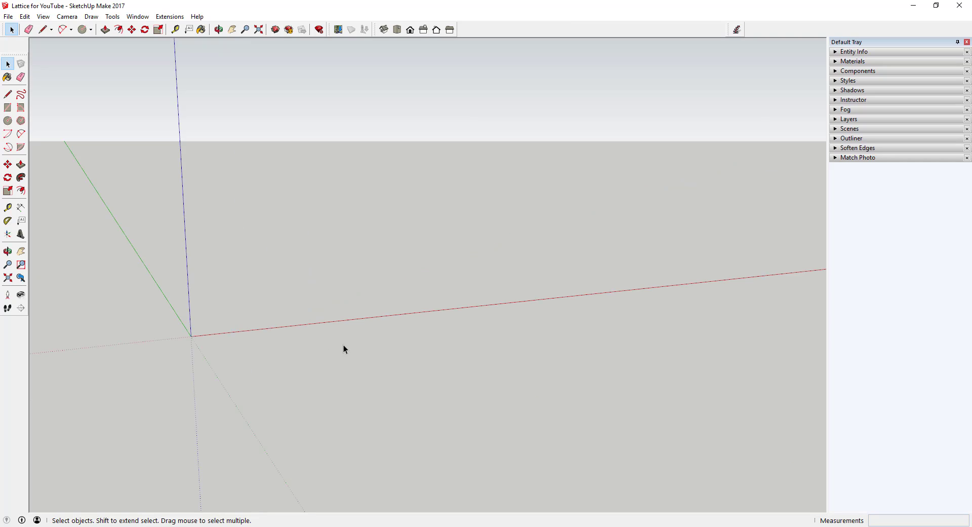
- Draw a vertical 5' by 5' rectangle from the origin on the red-blue plane
key("r")
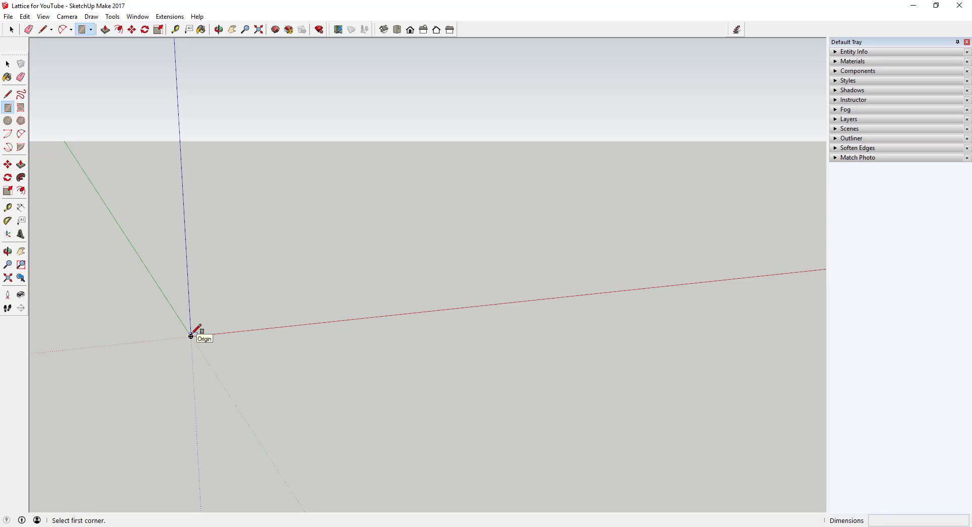
left_click(191, 336)
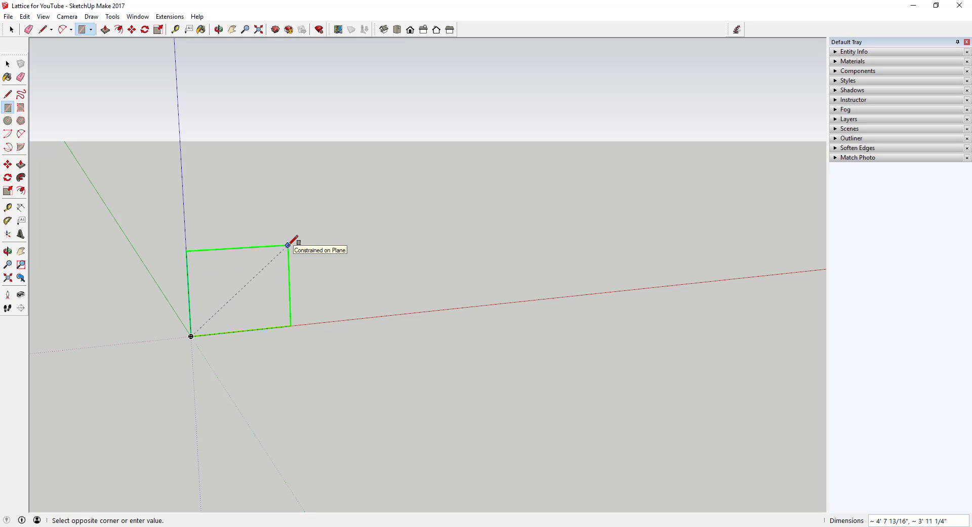
type("5',5'")
key("Return")
key("space")
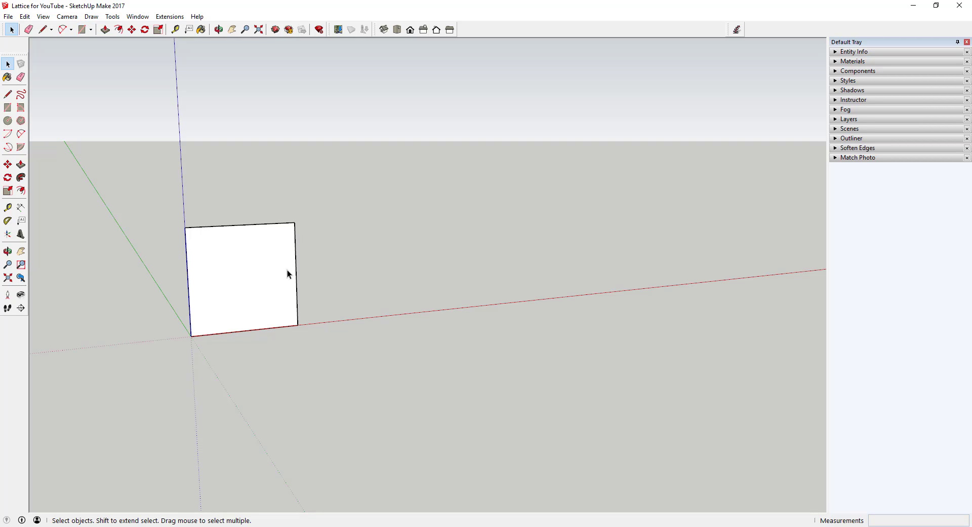
- Draw a 6-sided circle with a 3" radius on the square face, near its corner at the origin
scroll(236, 244, "up", 3)
scroll(235, 244, "up", 2)
middle_click_drag(249, 340, 196, 436)
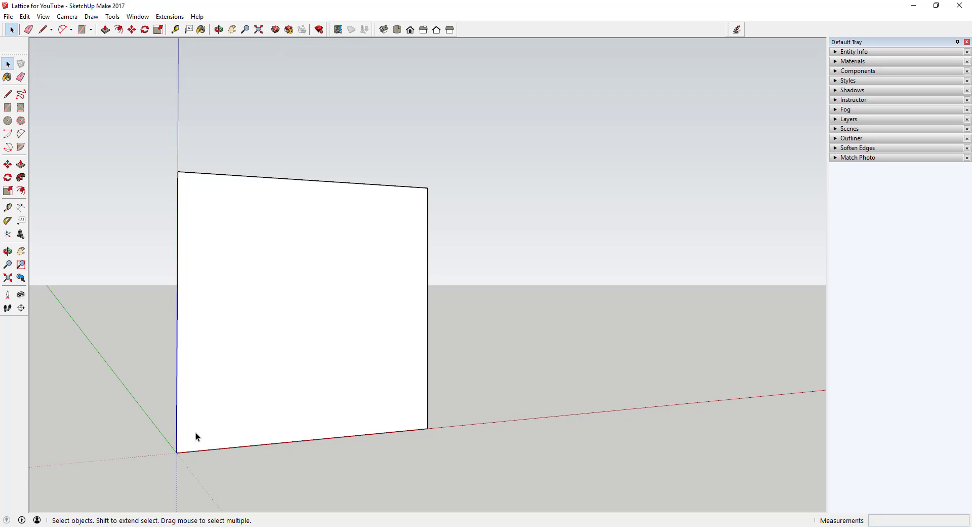
scroll(225, 431, "up", 2)
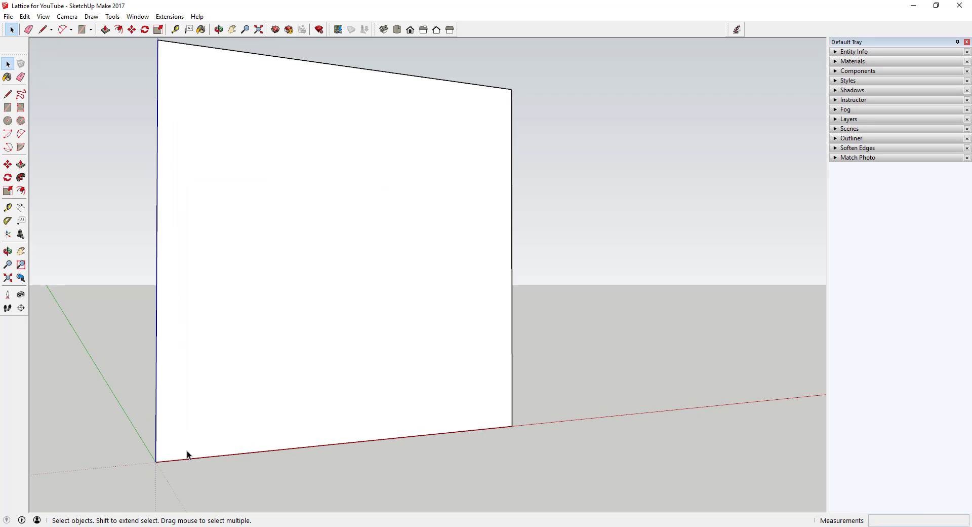
key("c")
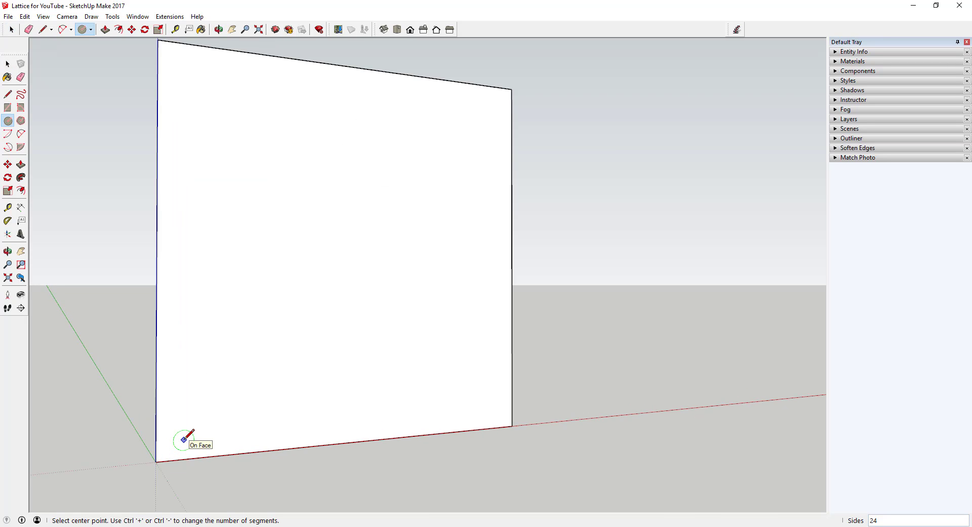
scroll(184, 438, "up", 2)
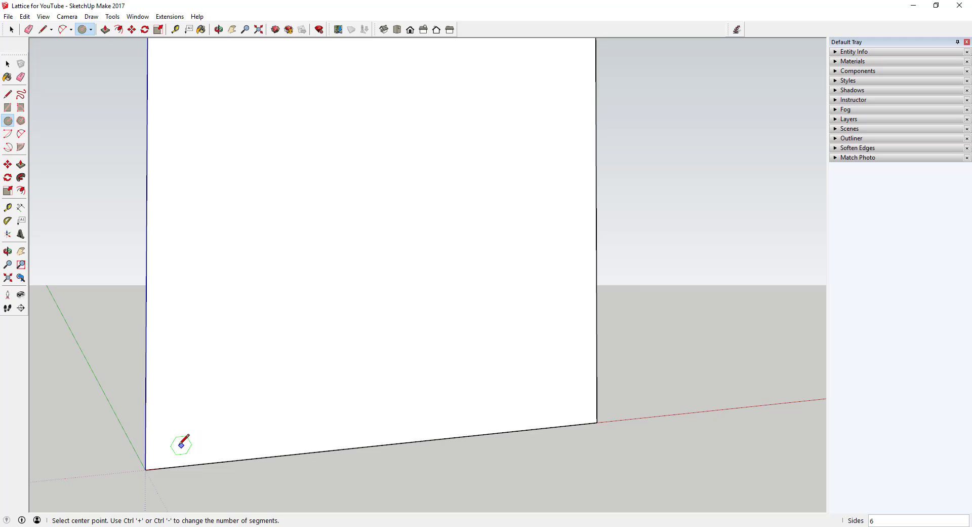
scroll(165, 450, "up", 2)
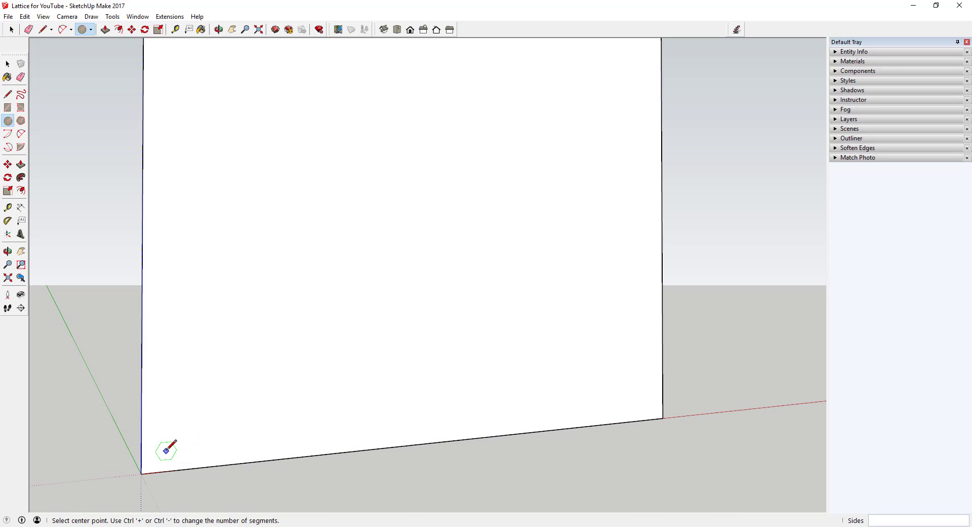
scroll(167, 450, "down", 2)
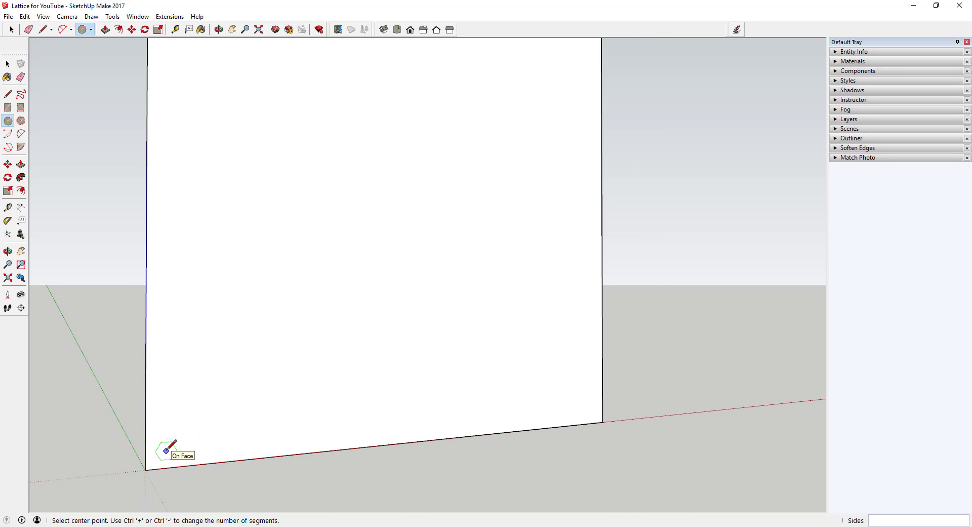
left_click(166, 449)
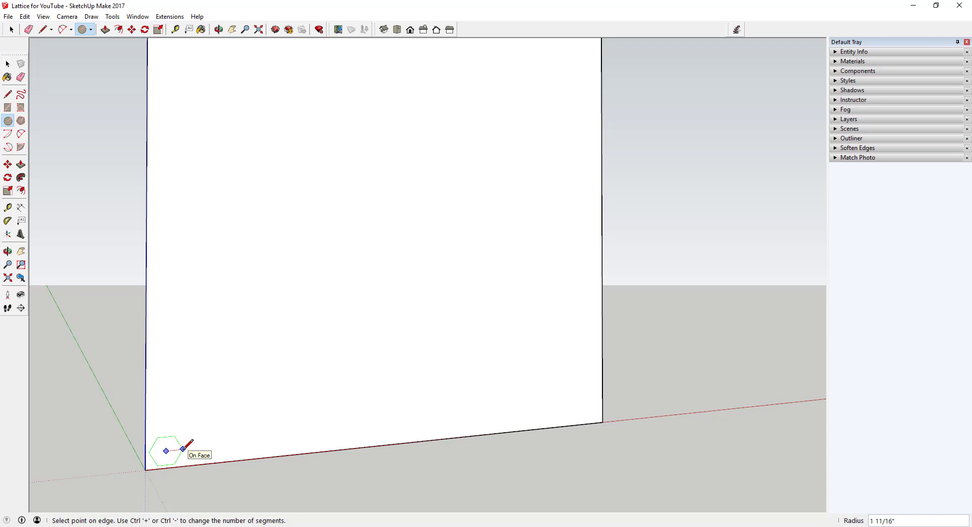
key("space")
key("c")
left_click(207, 416)
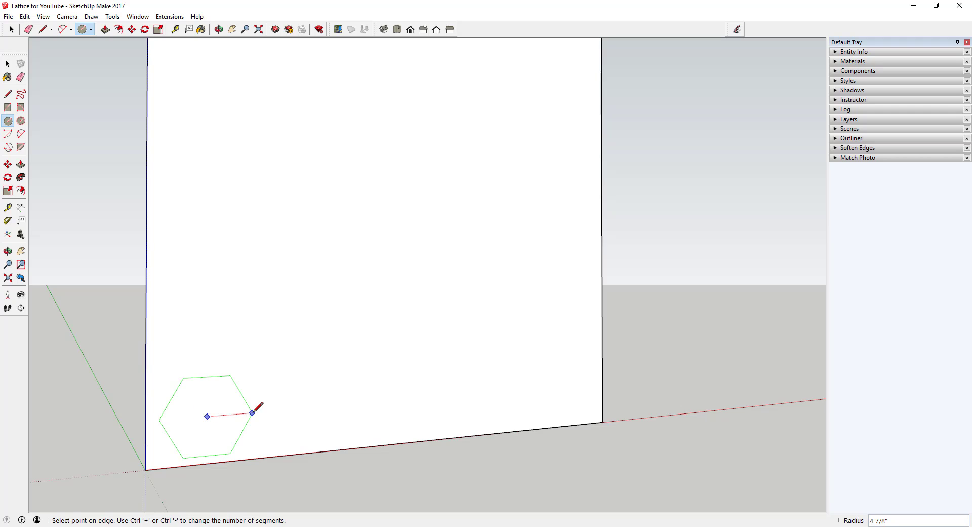
key("Return")
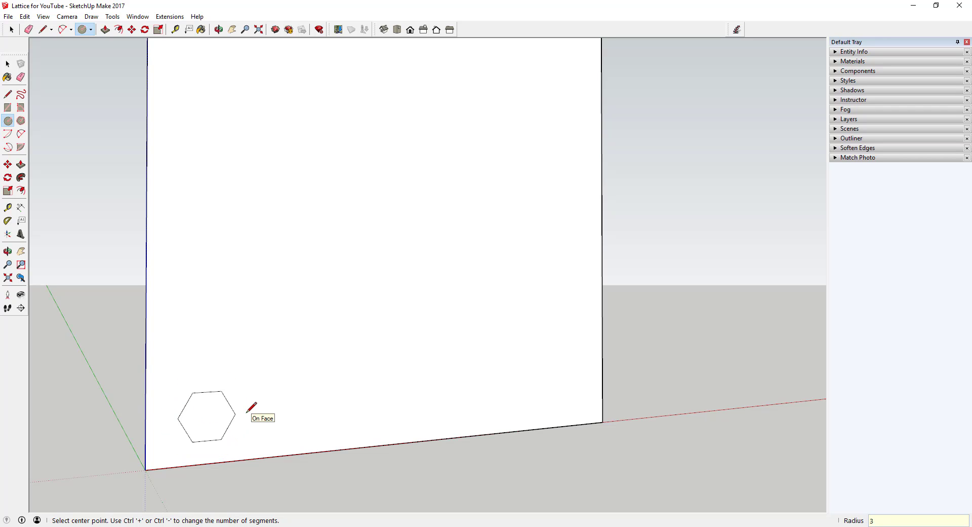
key("space")
- Offset the hexagon's outline inward to form a narrow border around a smaller inner hexagon
scroll(199, 424, "down", 3)
scroll(202, 425, "up", 3)
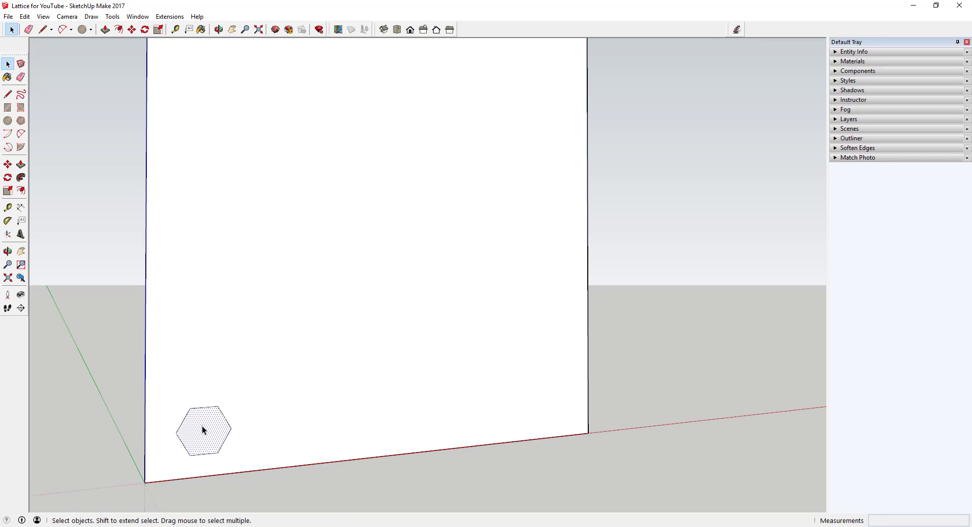
key("f")
left_click(224, 421)
left_click(224, 425)
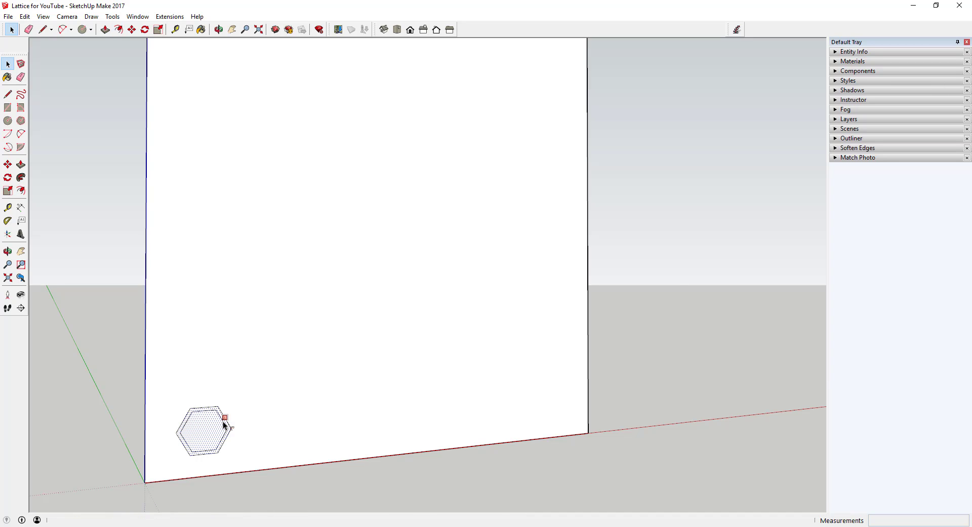
scroll(224, 424, "up", 3)
key("f")
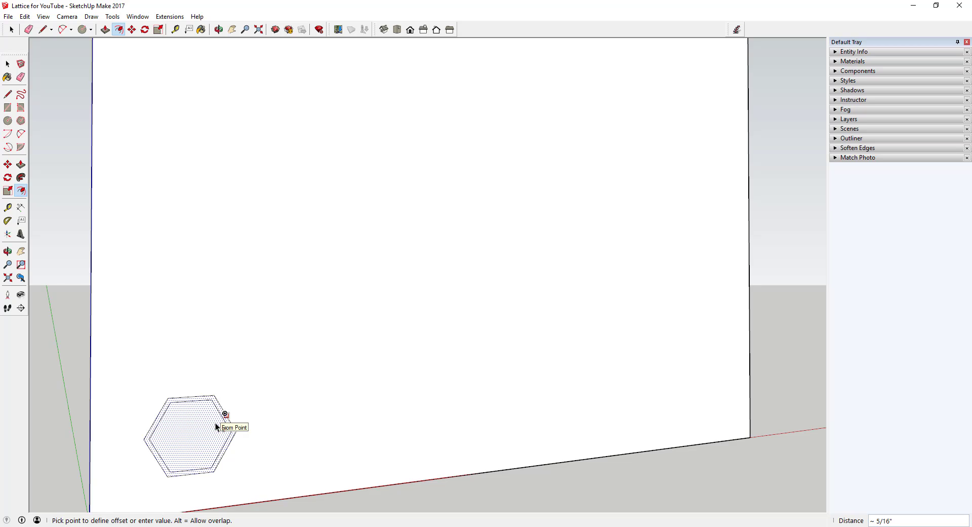
key("Return")
key("space")
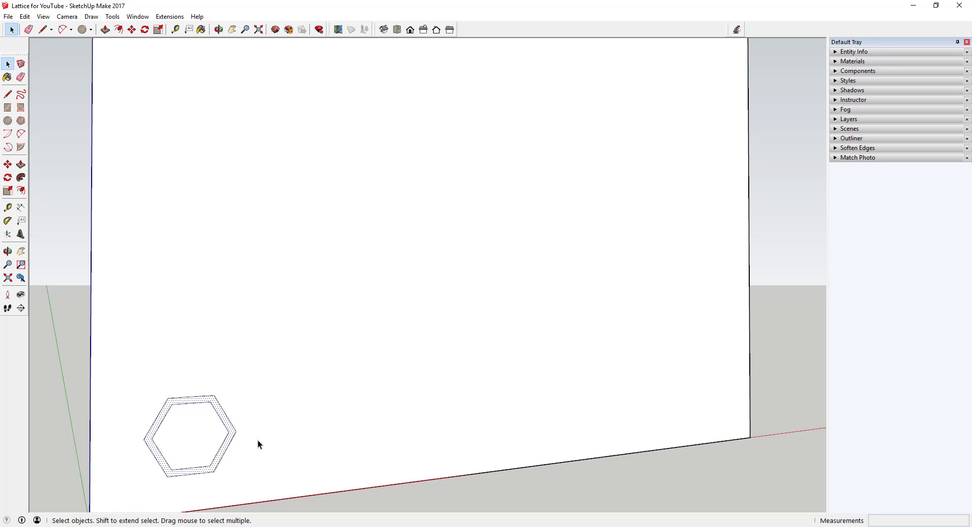
- Make both nested hexagons with their faces a component named Hexagon, with gluing set to None and the selection replaced
scroll(250, 415, "down", 2)
left_click_drag(165, 383, 268, 455)
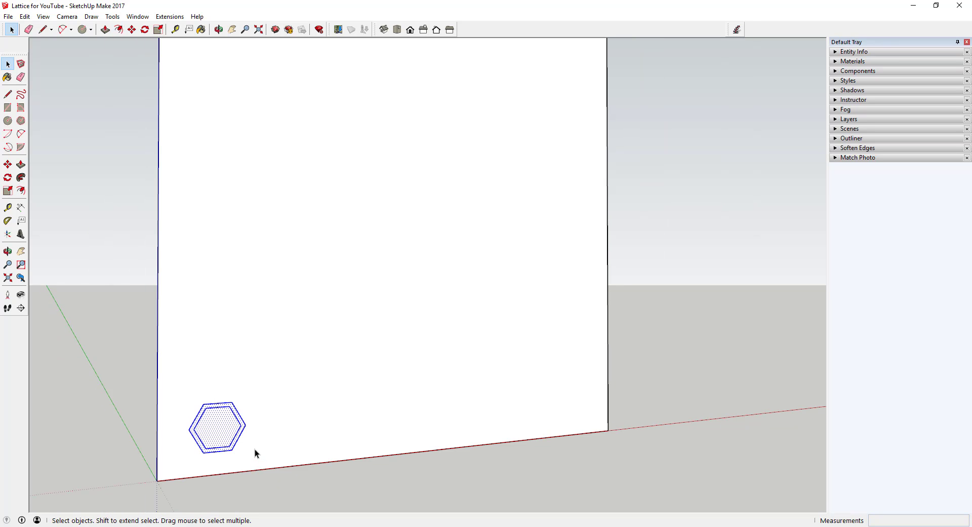
middle_click_drag(253, 454, 208, 430)
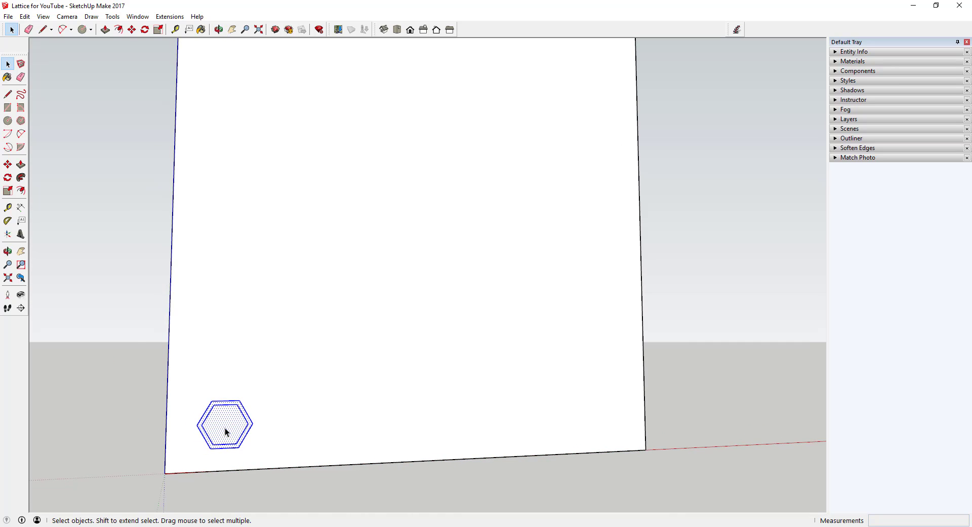
scroll(225, 428, "up", 3)
right_click(224, 427)
left_click(165, 379)
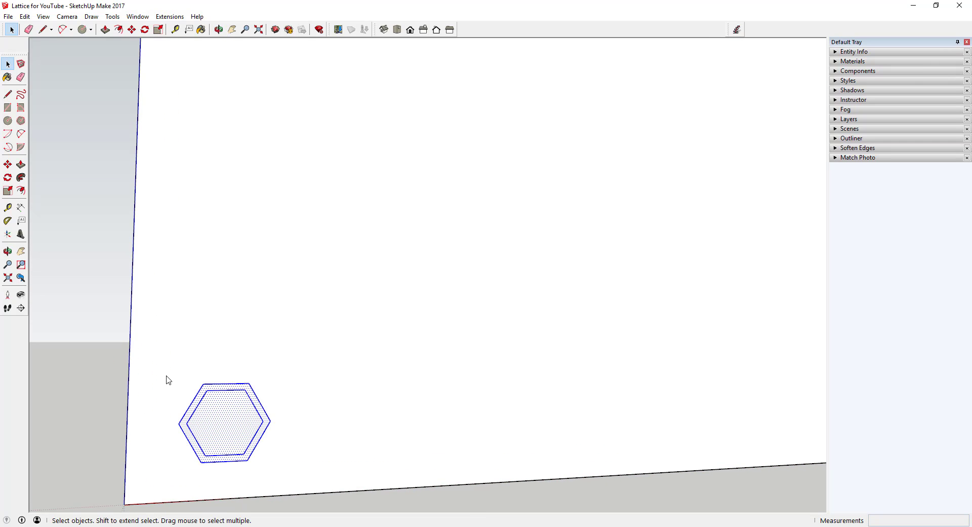
left_click_drag(165, 379, 317, 488)
right_click(201, 407)
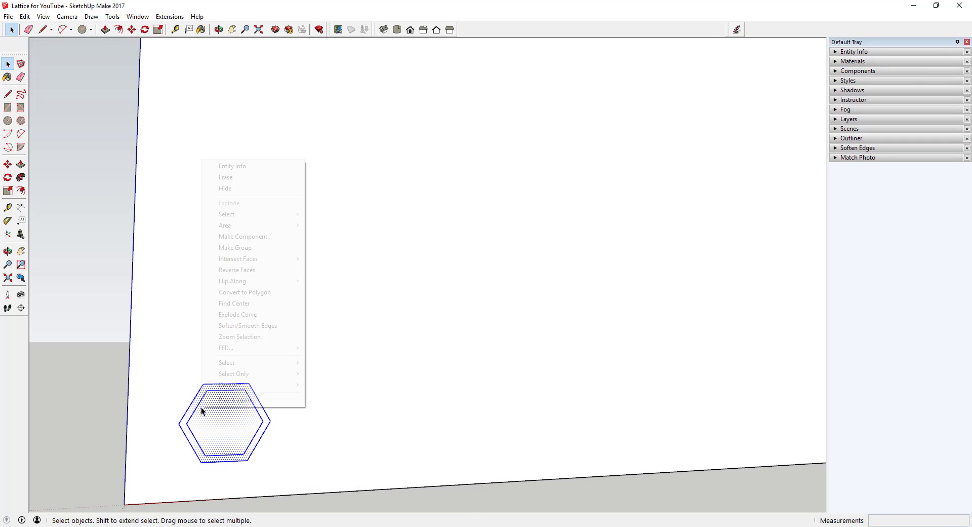
left_click(276, 236)
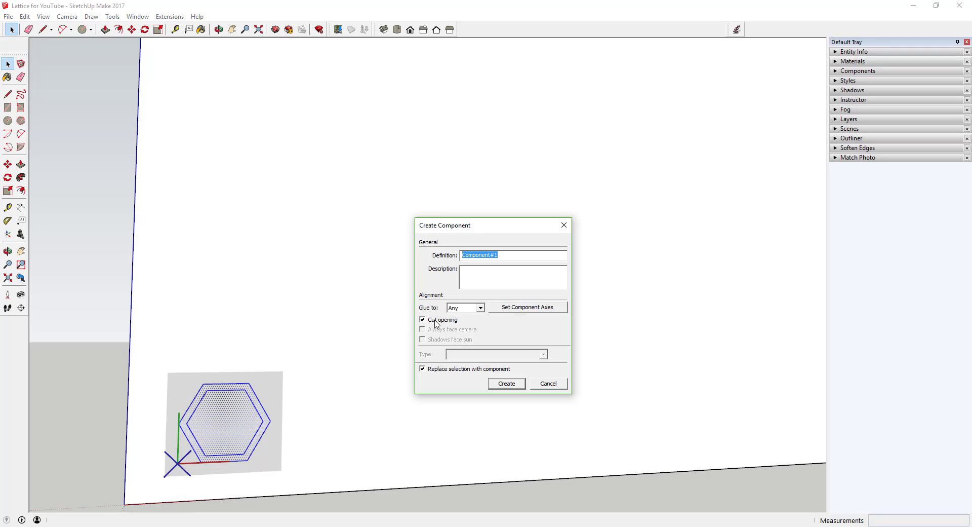
type("Hexa")
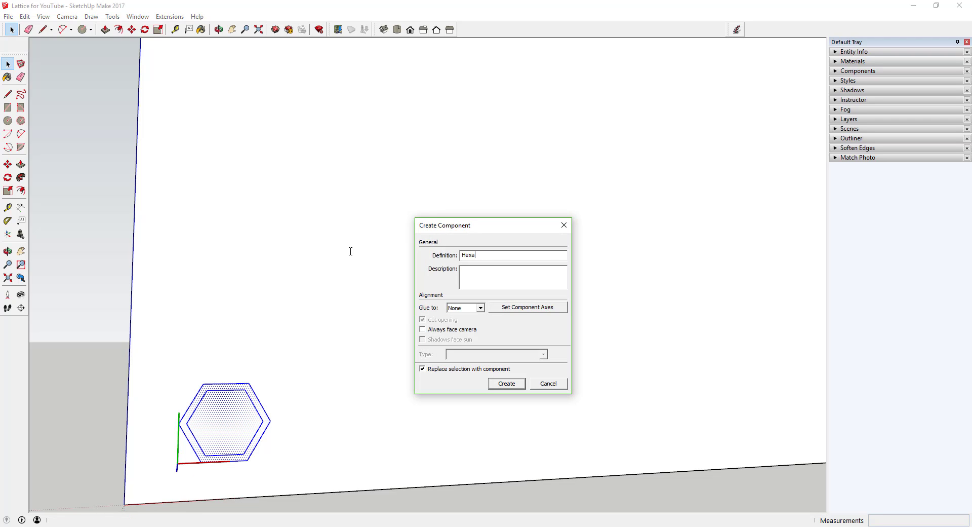
type("cgo")
key("Return")
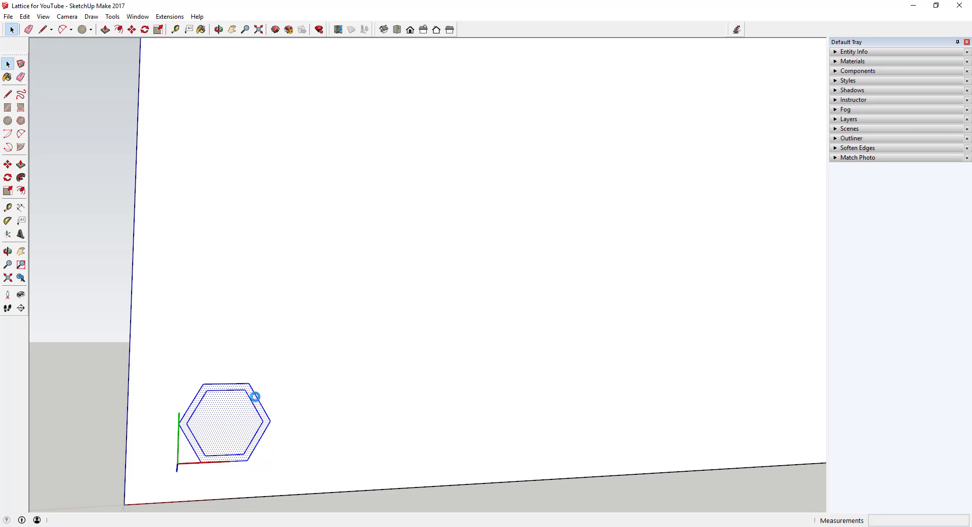
- Move the hexagon component against the square's vertical and base edges, into the corner at the origin
scroll(247, 406, "down", 2)
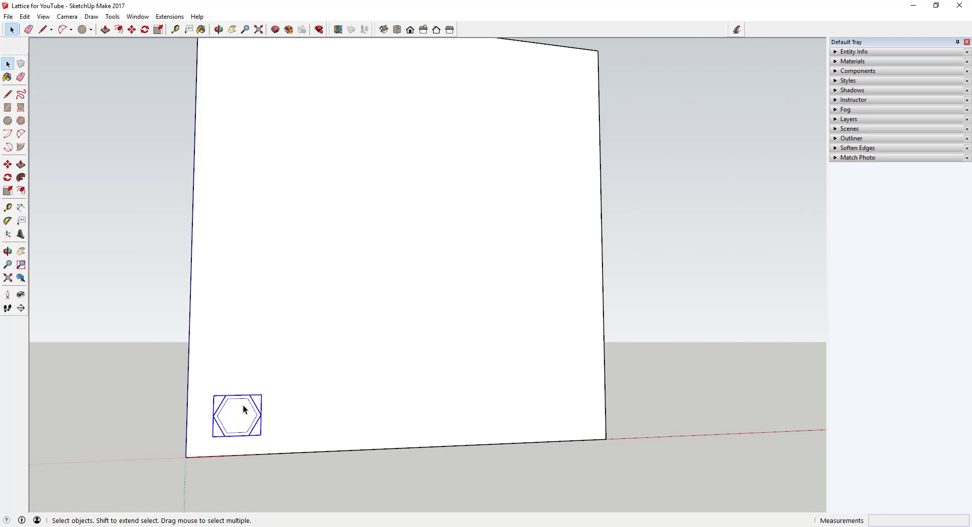
scroll(235, 412, "up", 3)
scroll(234, 408, "down", 2)
middle_click_drag(233, 408, 274, 420)
key("m")
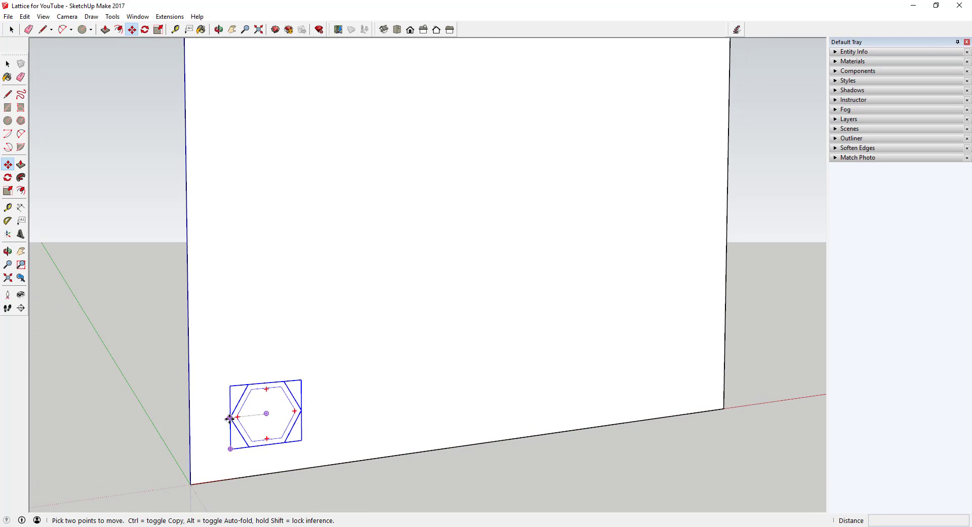
left_click(231, 417)
left_click(191, 418)
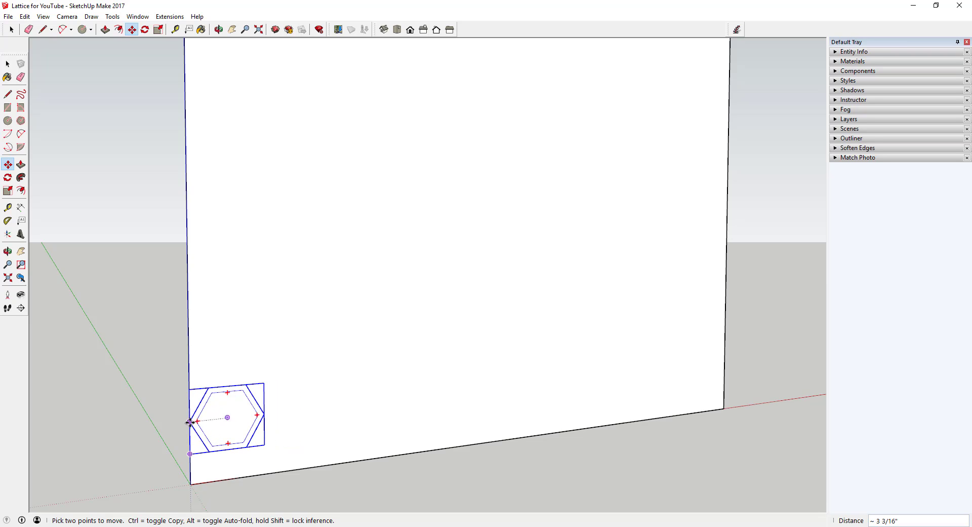
left_click(207, 466)
left_click(206, 481)
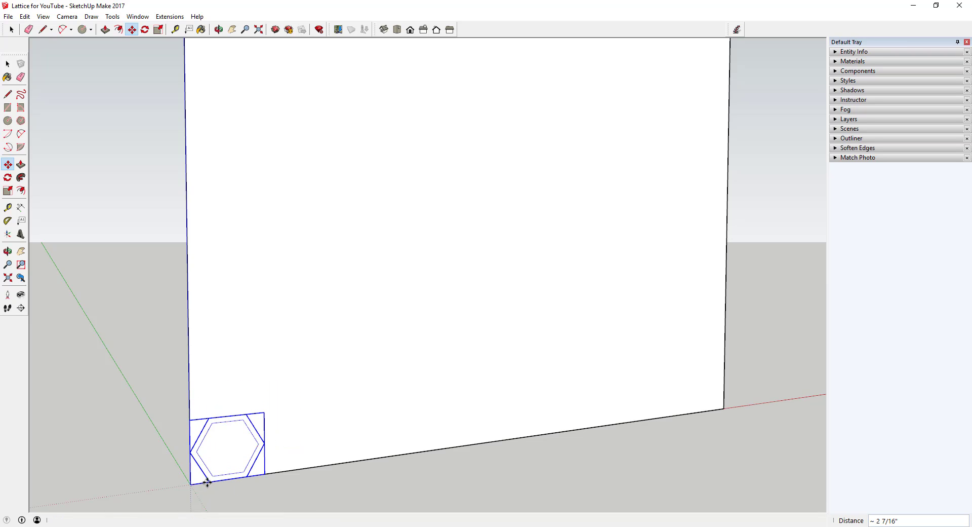
key("space")
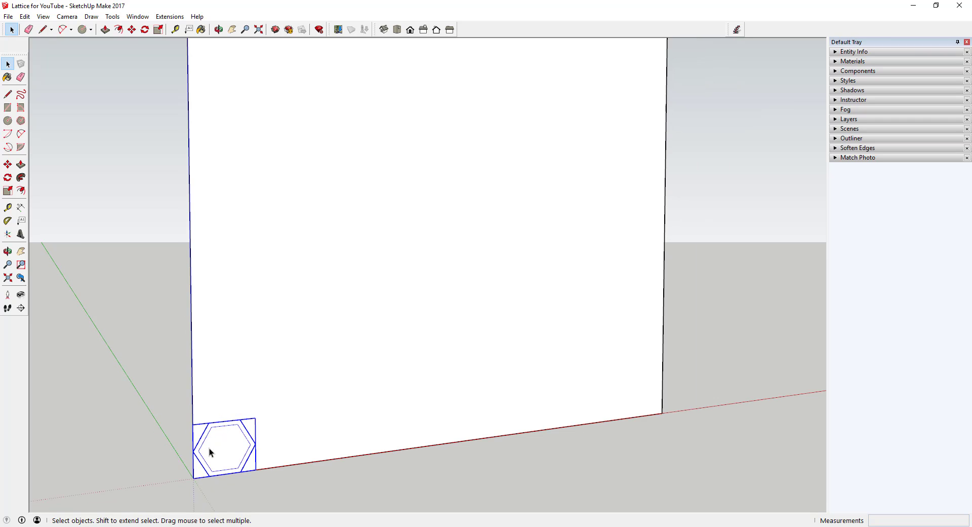
scroll(209, 448, "down", 1)
key("m")
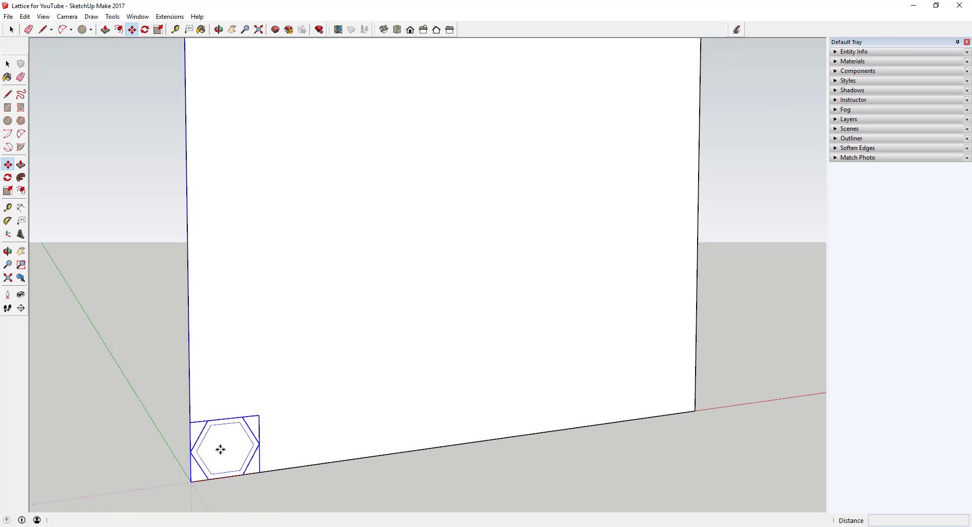
left_click(209, 478)
key("ctrl")
key("space")
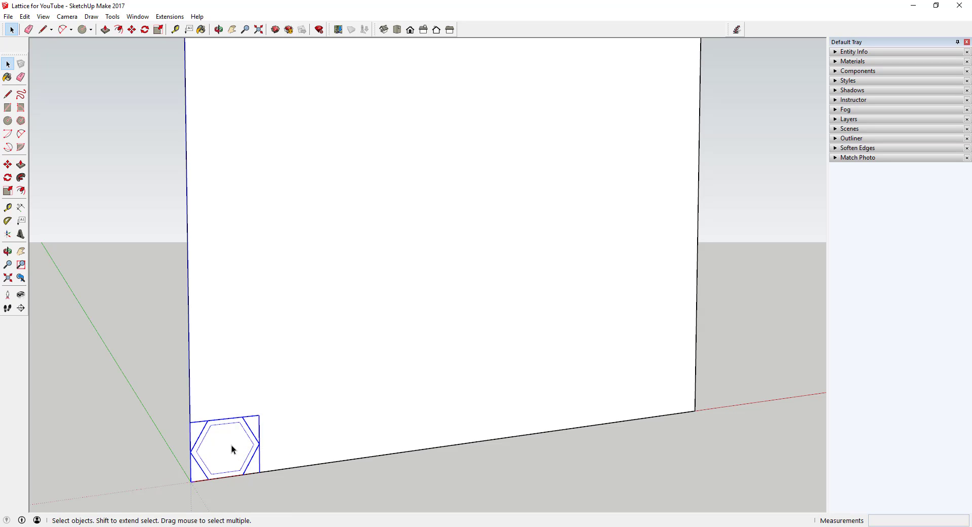
- Copy the hexagon component diagonally upward, placing the copy's lower left vertex on the original's right-hand vertex
key("m")
scroll(210, 477, "up", 3)
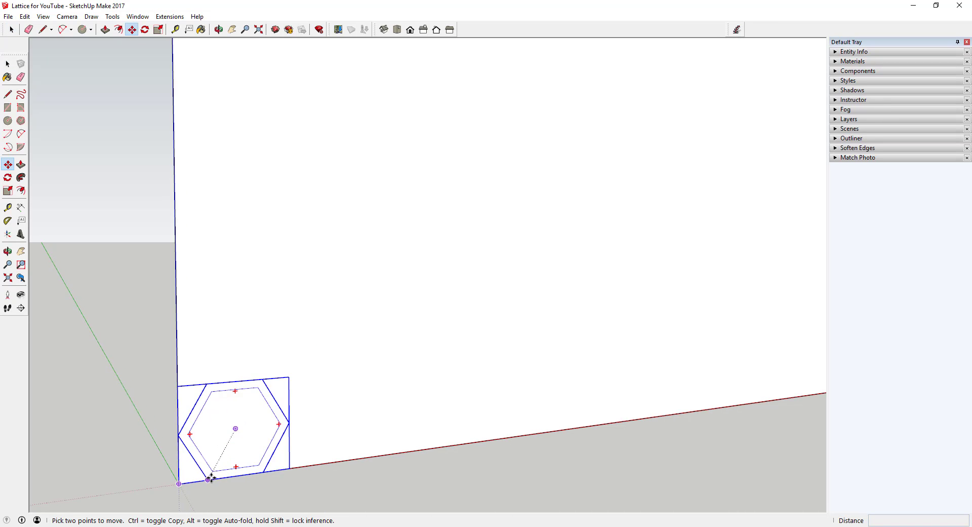
left_click(205, 480)
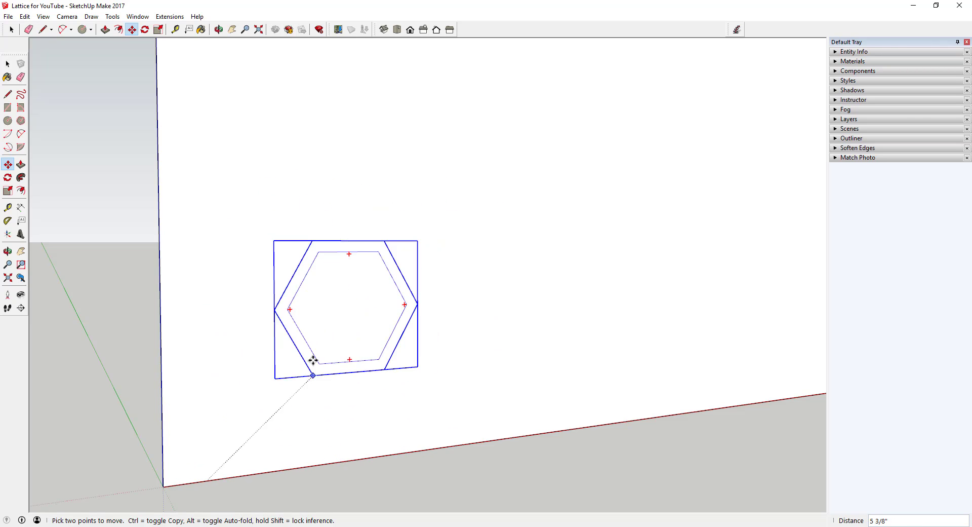
key("ctrl")
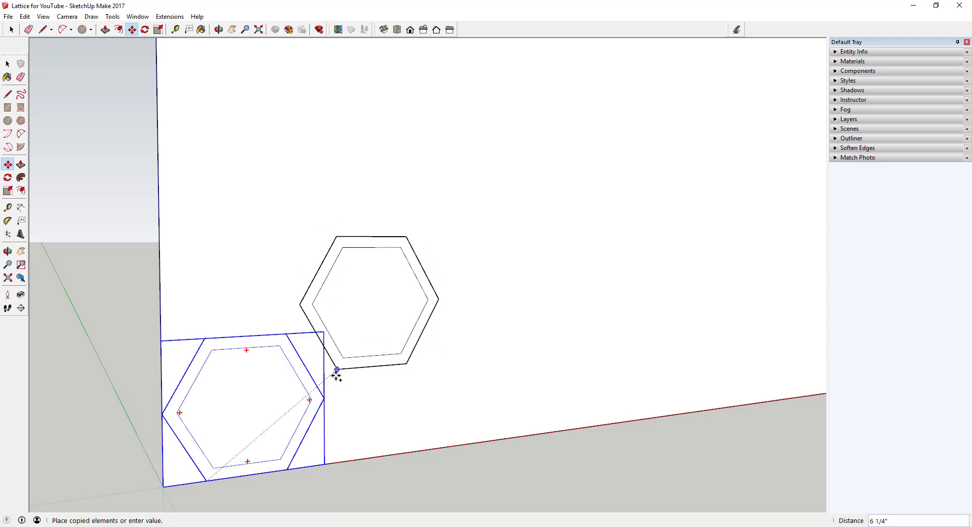
left_click(324, 398)
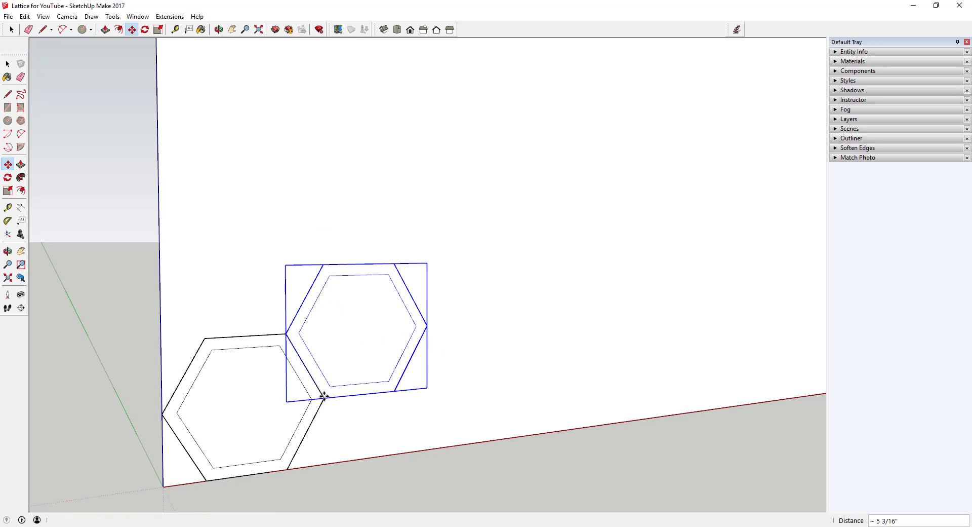
middle_click_drag(324, 397, 262, 299)
key("space")
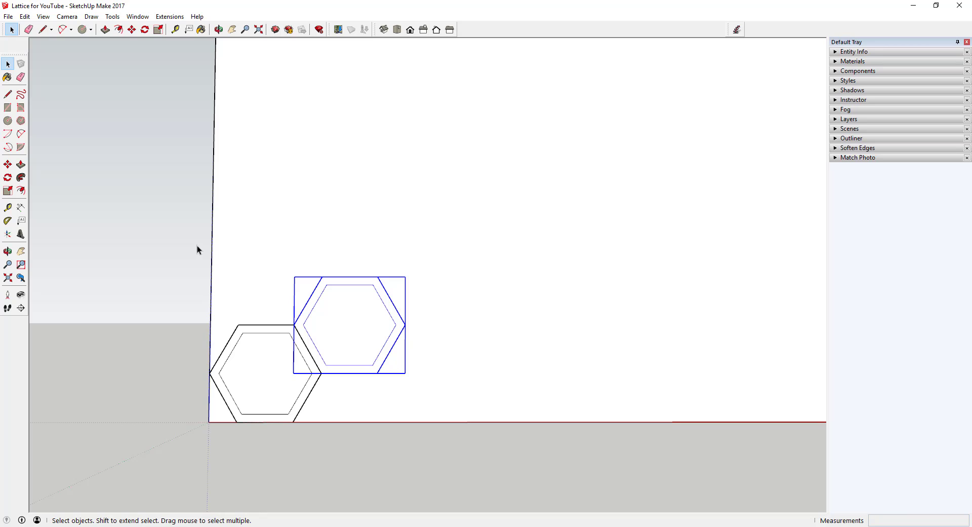
- Copy both hexagons straight up so the pair stacks on itself, and repeat that copy 10 times
left_click_drag(165, 253, 506, 457)
left_click(267, 362)
left_click(354, 327, "shift")
key("m")
left_click(292, 422)
key("ctrl")
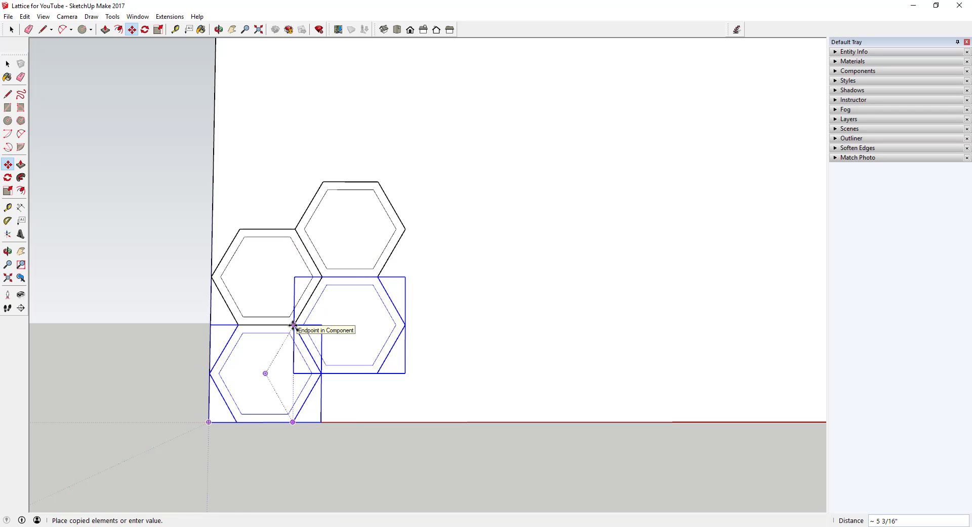
left_click(293, 324)
scroll(321, 387, "down", 6)
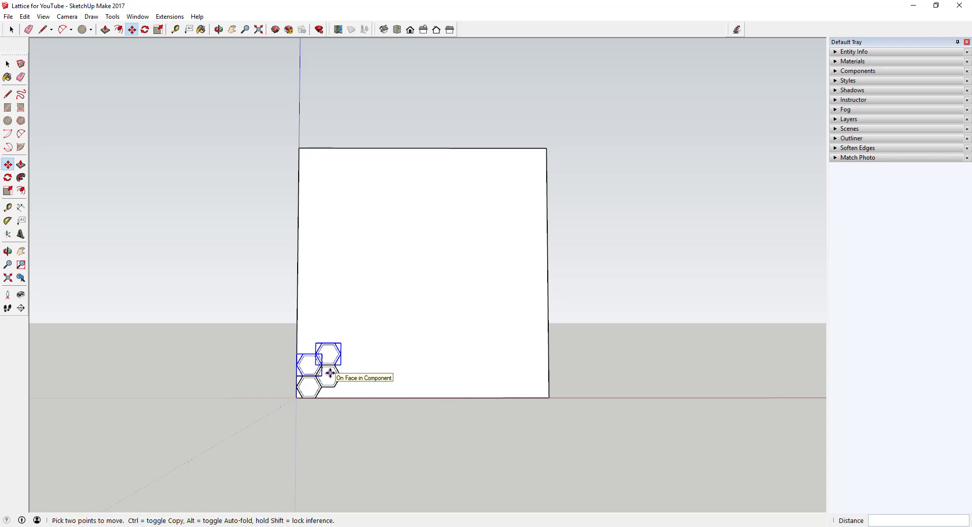
key("Return")
type("x10")
key("Return")
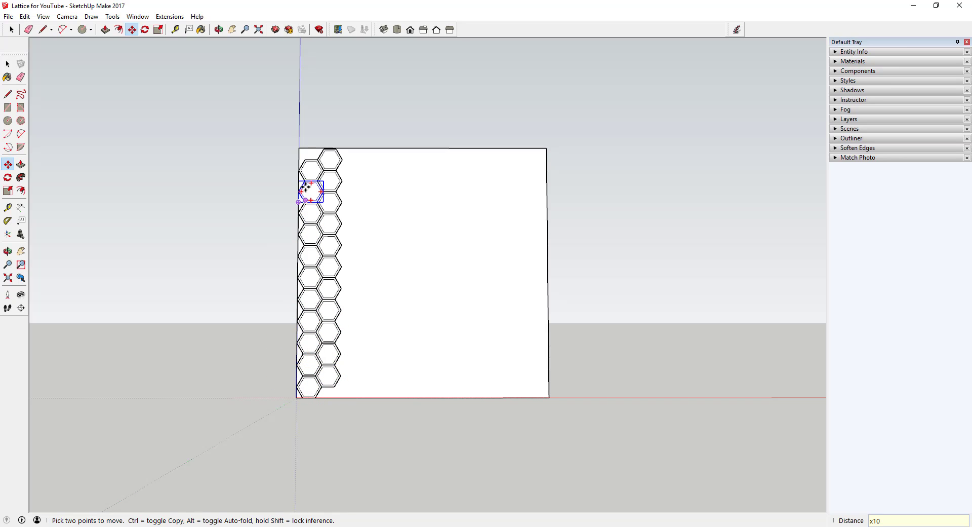
- Undo the vertical array so only the original two hexagons remain on the square
key("ctrl+a")
key("ctrl+t")
key("space")
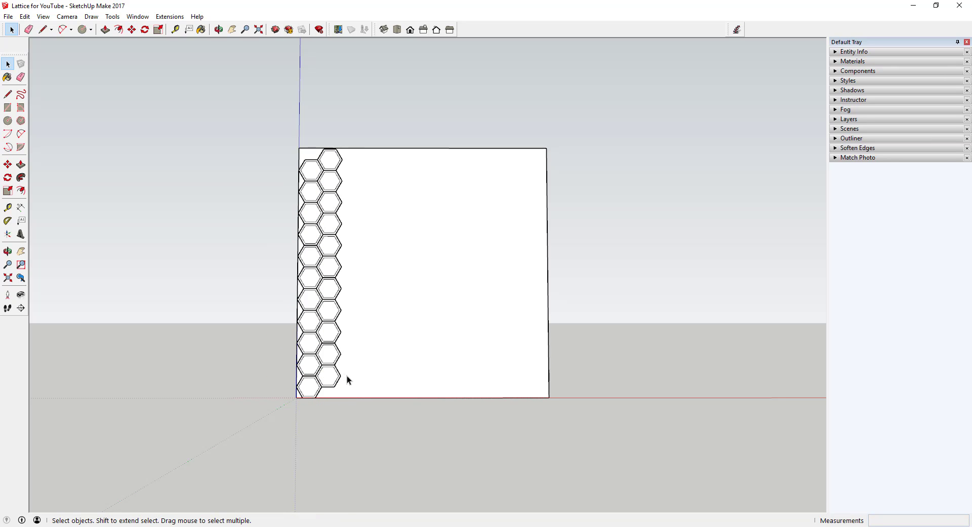
key("ctrl+z")
- Select the two hexagons at the origin and array them vertically with x10, spaced one hexagon height apart
left_click_drag(287, 342, 358, 405)
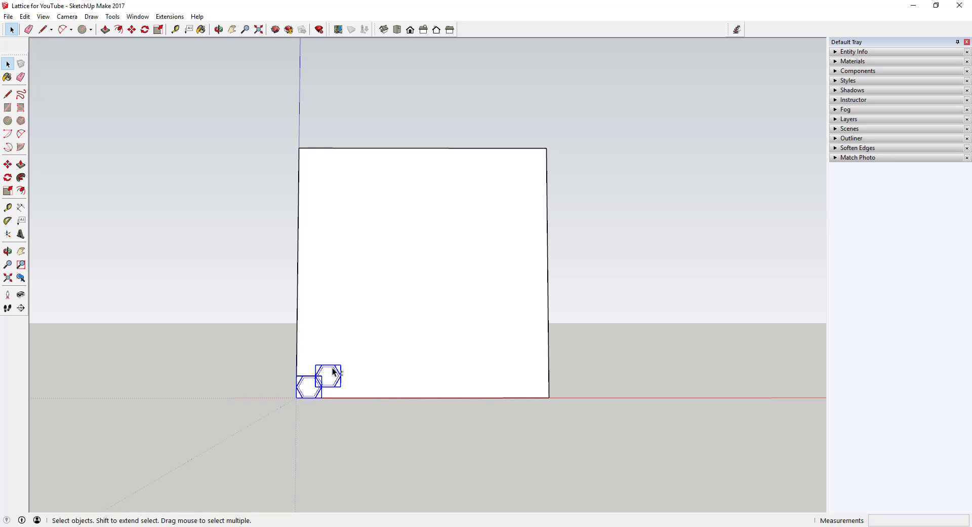
scroll(293, 436, "up", 1)
scroll(334, 395, "up", 2)
key("m")
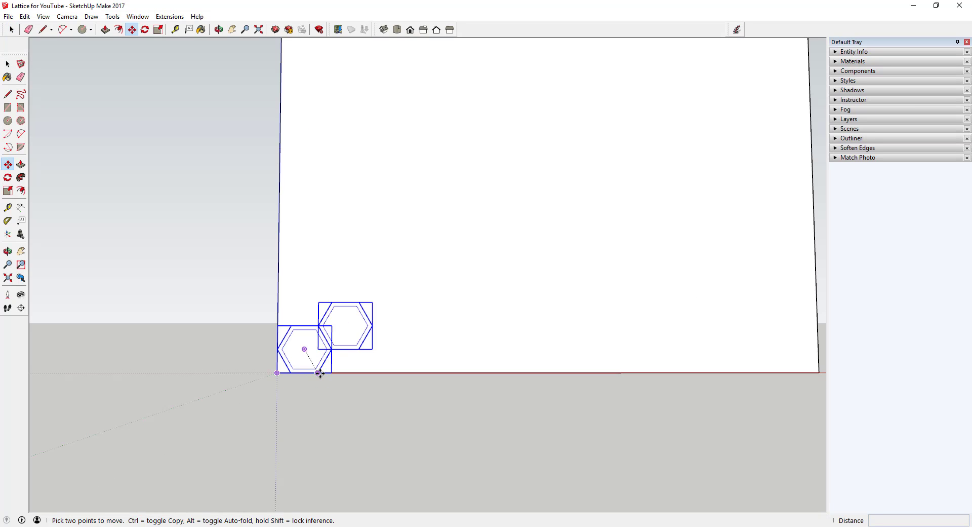
left_click(318, 373)
key("ctrl")
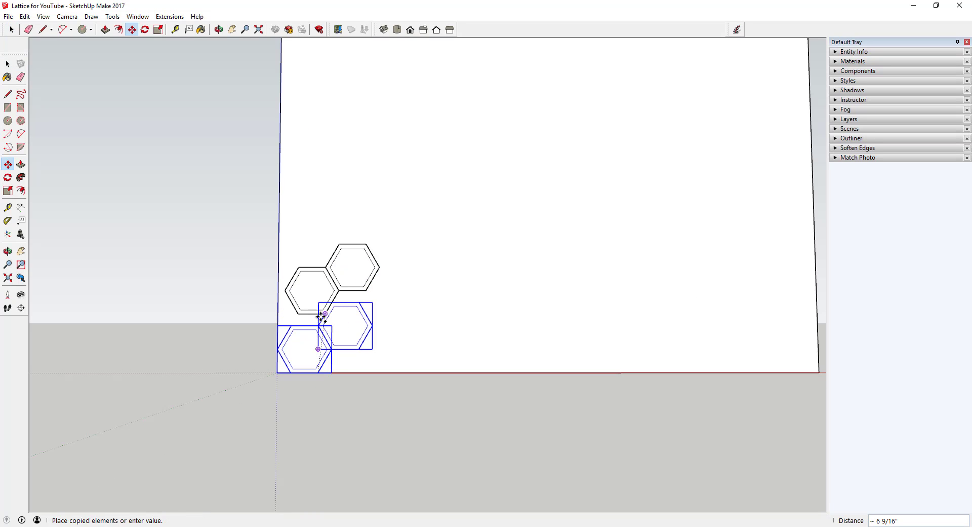
left_click(320, 325)
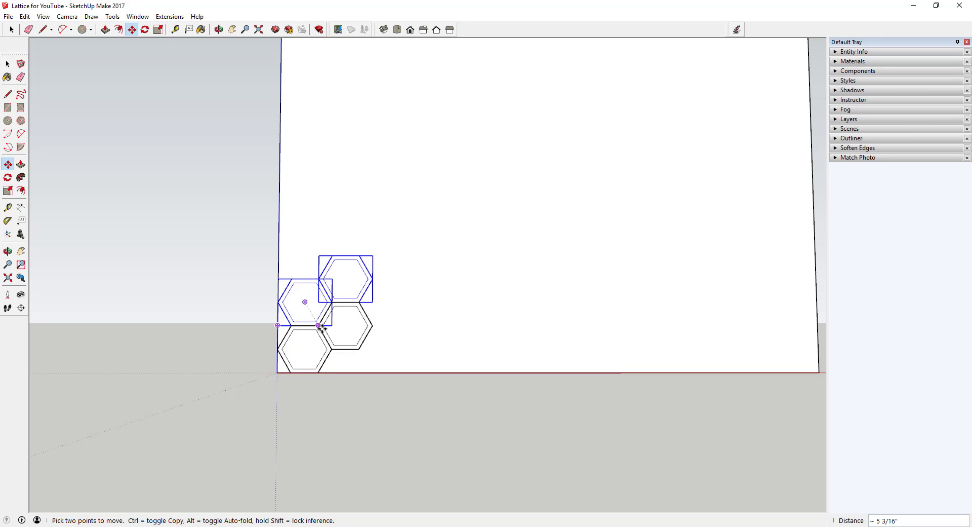
type("x10")
key("Return")
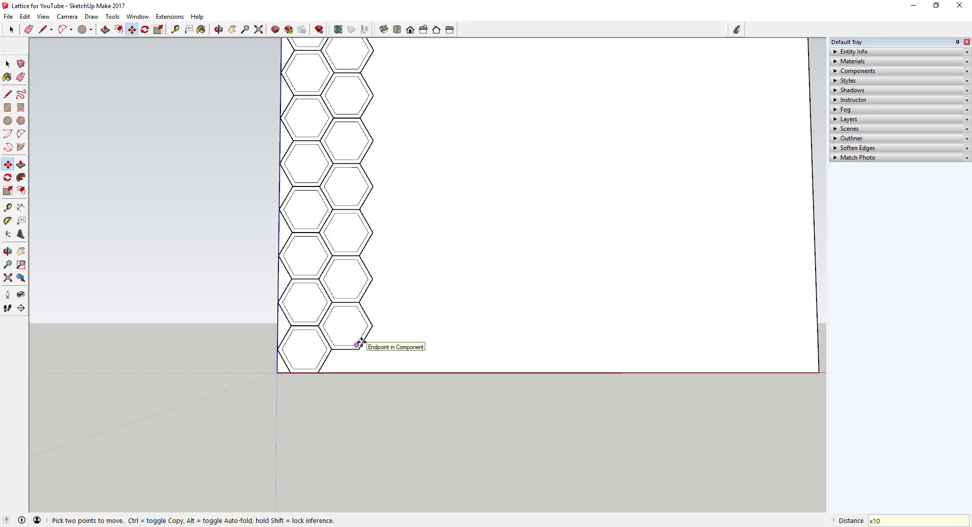
- Copy both hexagon columns sideways, placing the corner hexagon's left vertex on the lower right vertex of the second column's lowest hexagon
scroll(349, 345, "down", 4)
key("o")
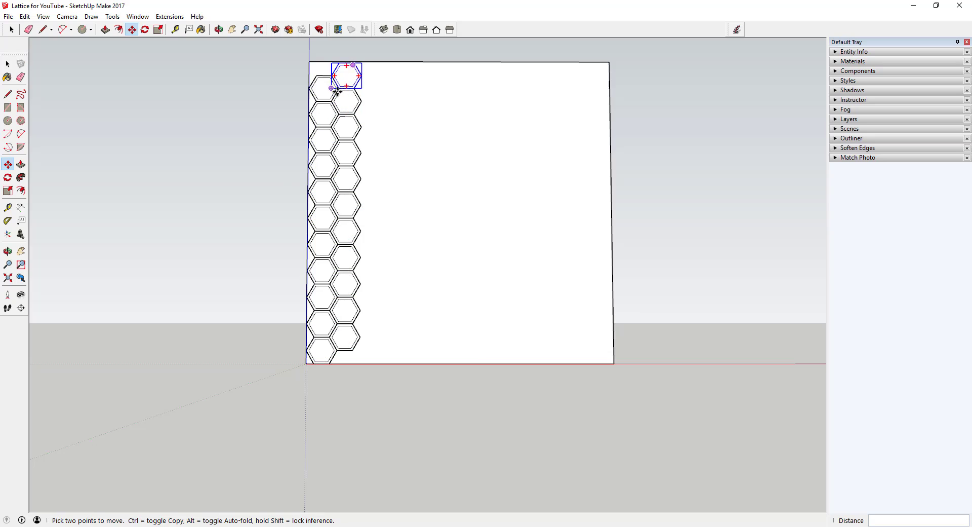
left_click_drag(355, 100, 348, 95)
key("space")
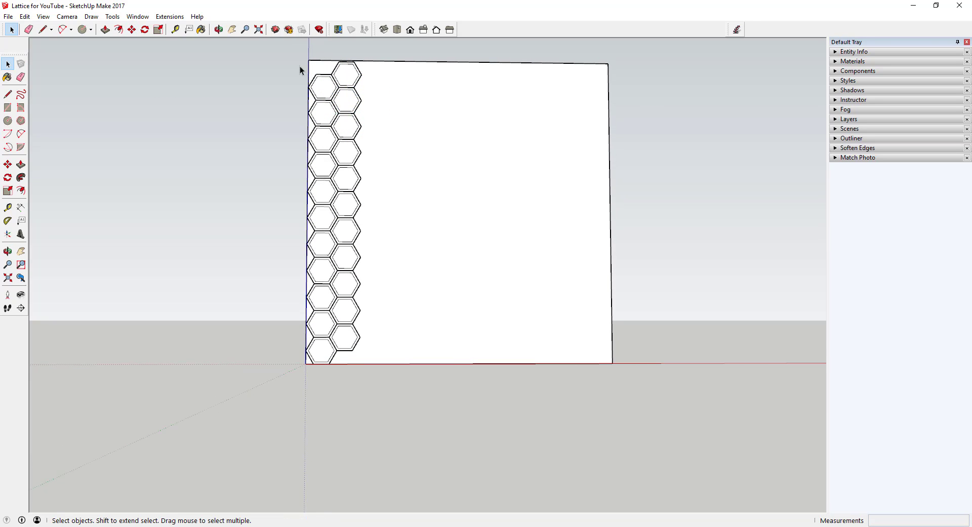
left_click_drag(300, 67, 387, 404)
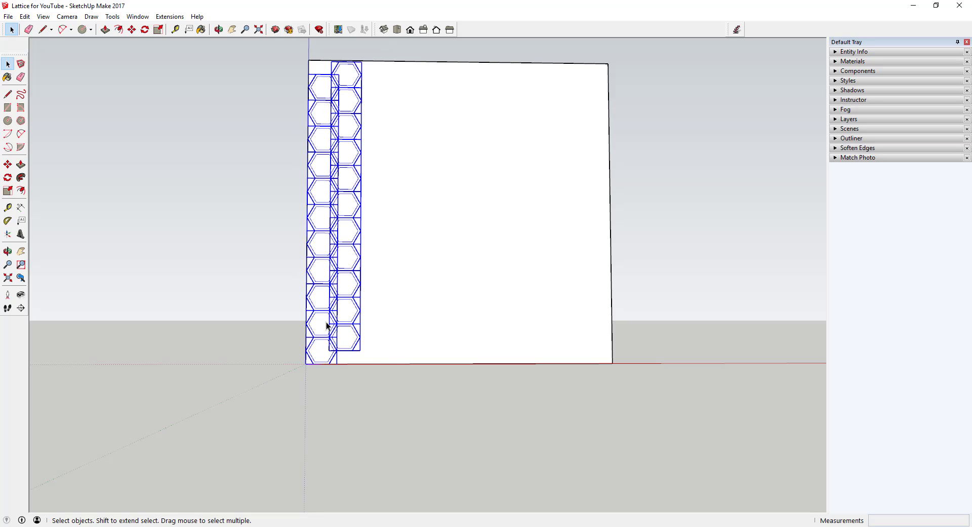
key("m")
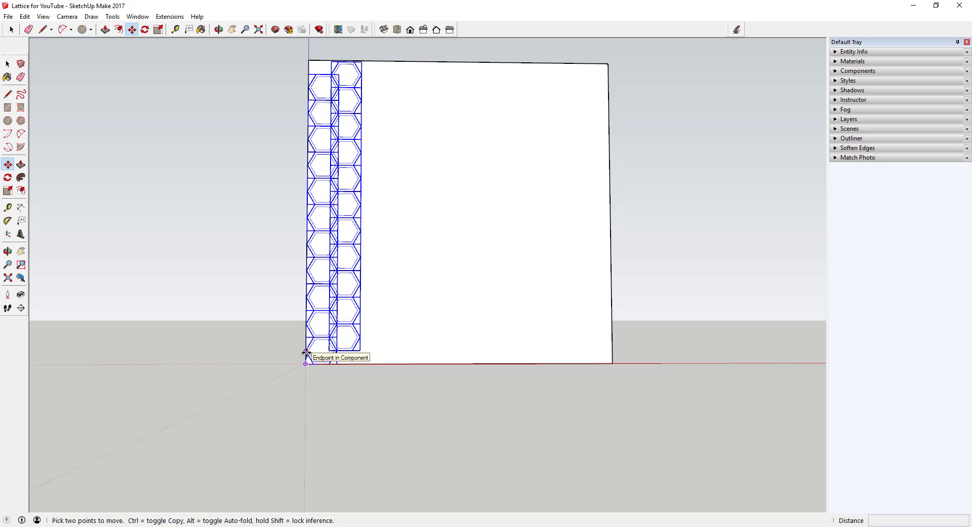
left_click(305, 350)
key("ctrl")
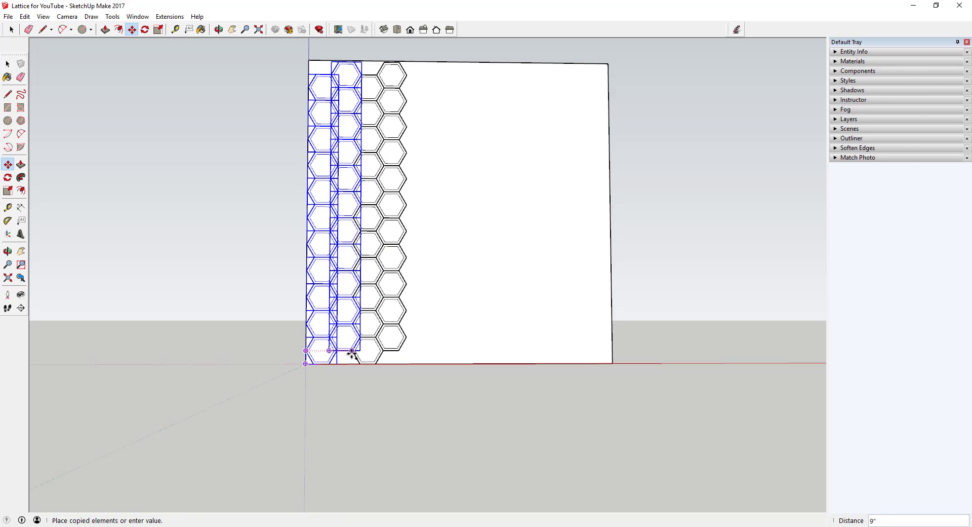
scroll(354, 350, "up", 4)
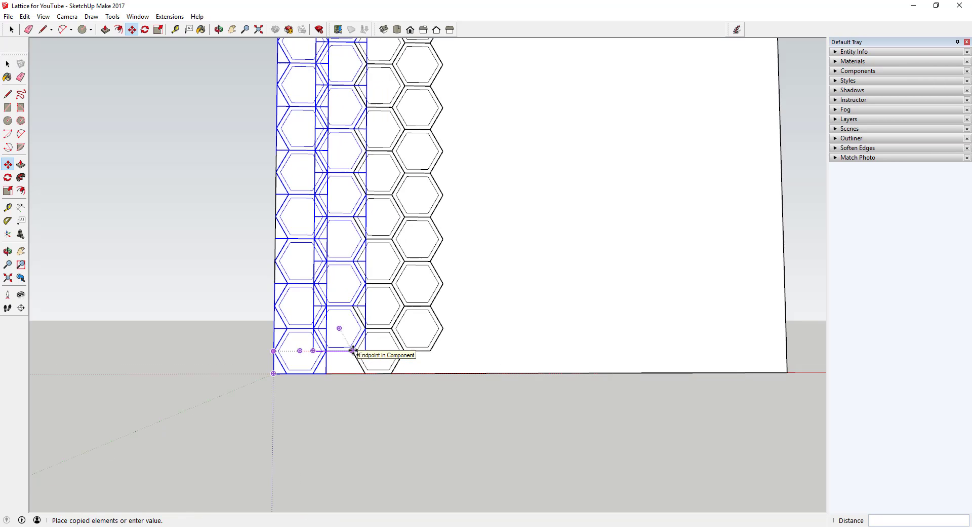
scroll(350, 348, "down", 2)
left_click(347, 348)
scroll(347, 348, "down", 4)
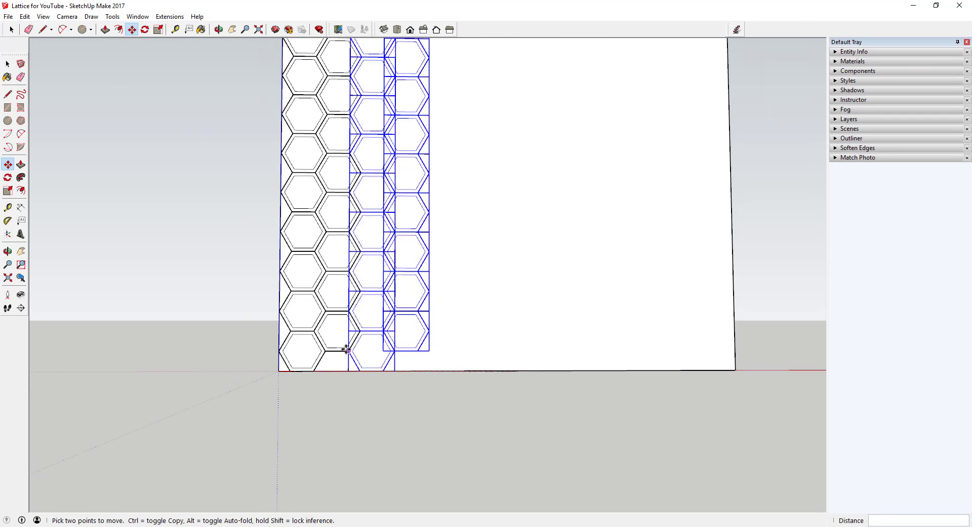
- Repeat the column-pair copy across the square with x5, and extend the array to x6
type("x5")
key("Return")
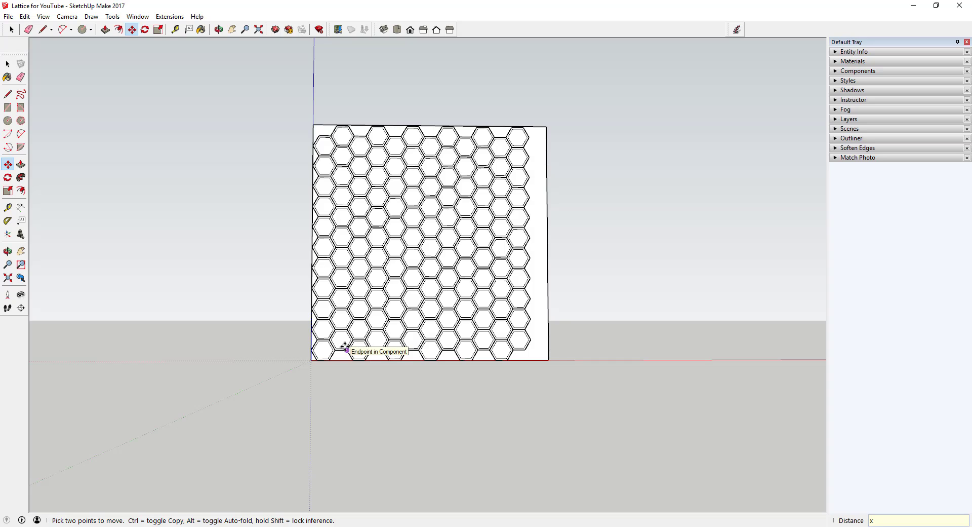
key("Return")
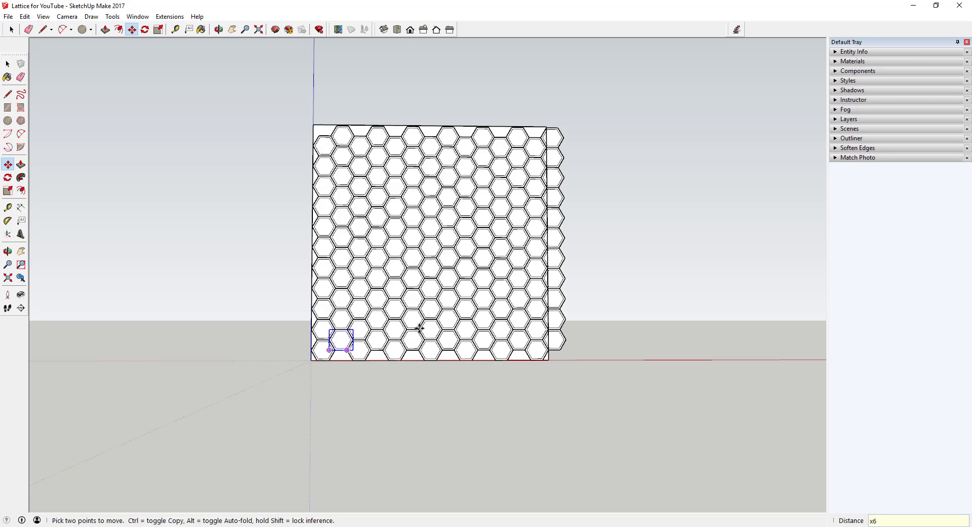
key("space")
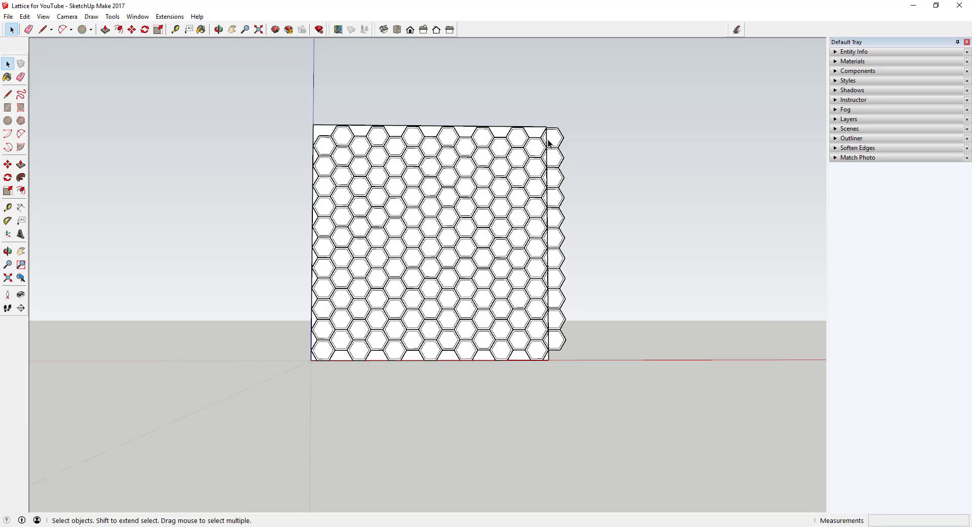
- Erase the large square's face and its boundary edges from behind the hexagon lattice
key("e")
scroll(550, 124, "up", 5)
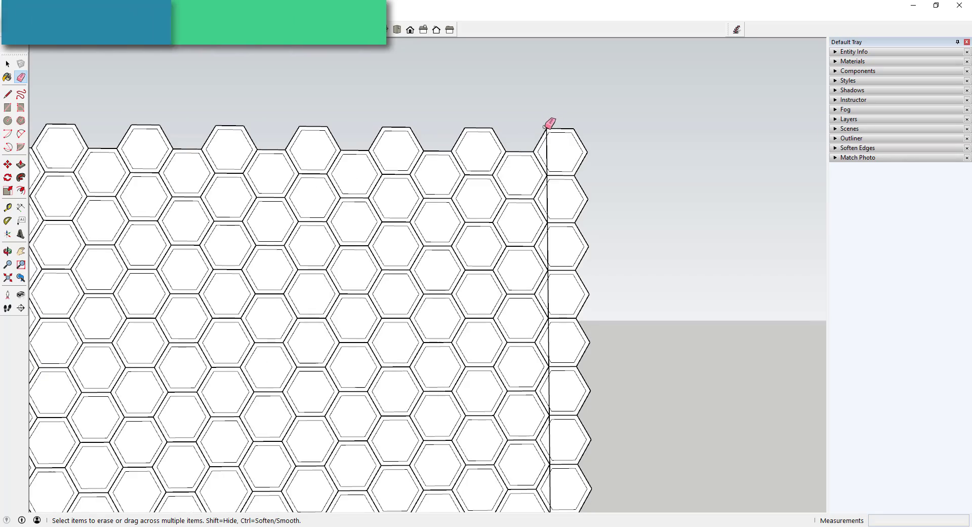
scroll(551, 135, "down", 6)
scroll(372, 349, "up", 6)
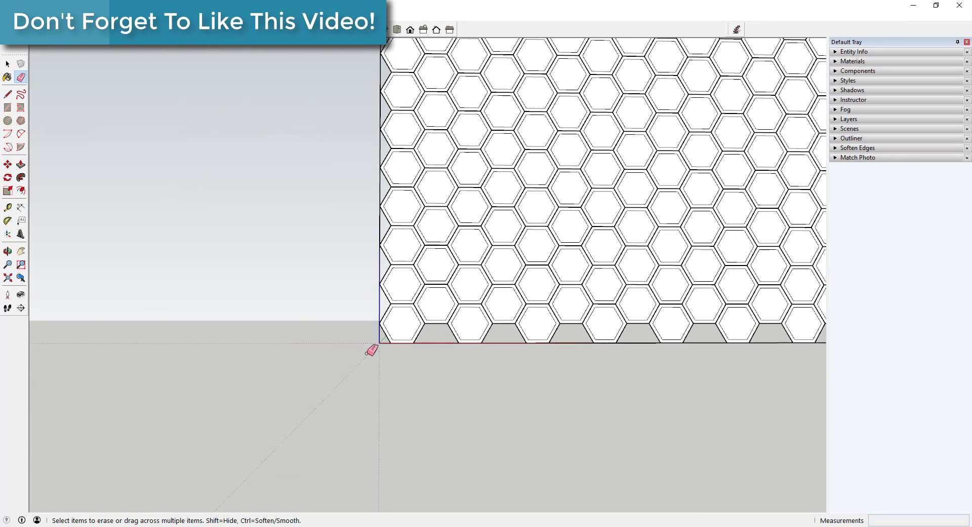
scroll(373, 341, "down", 6)
key("space")
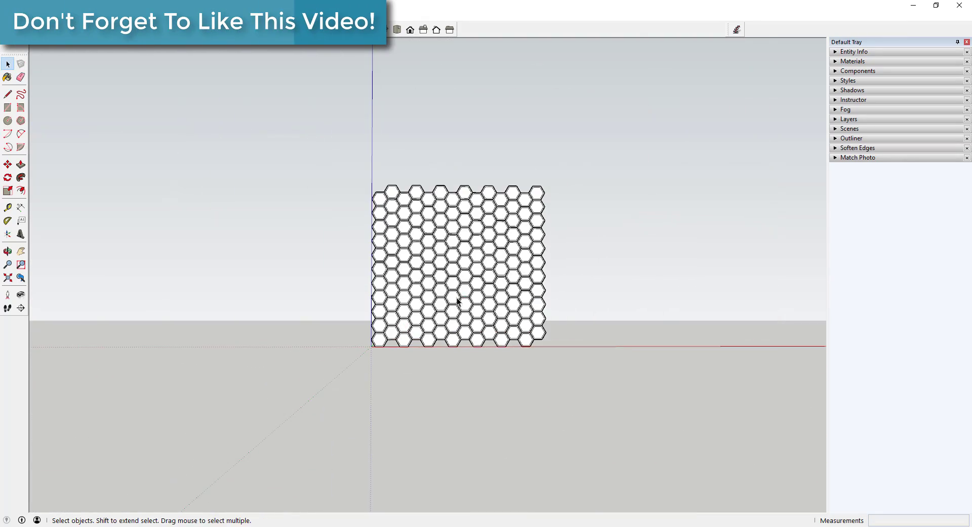
- Open the hexagon component at the origin for editing and delete its inner hexagonal face
middle_click_drag(457, 301, 553, 311)
scroll(410, 278, "up", 4)
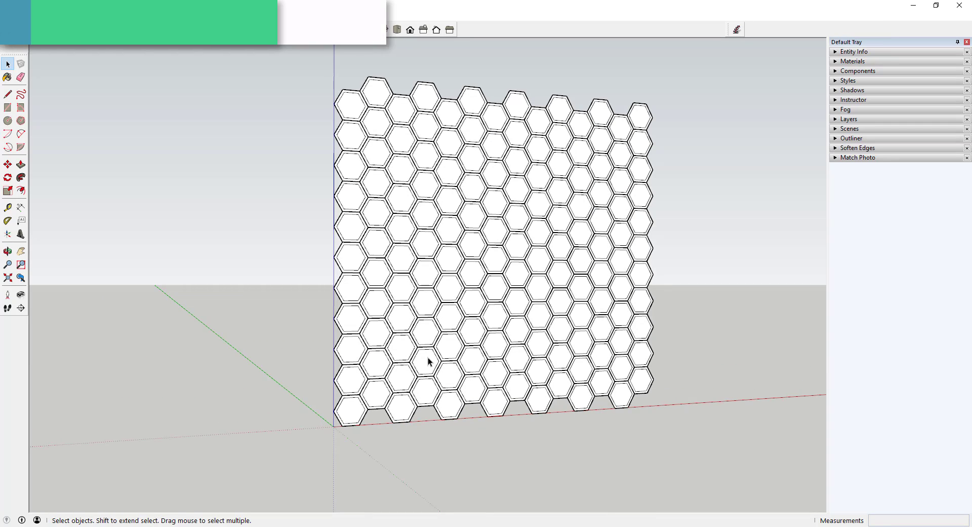
left_click(349, 416)
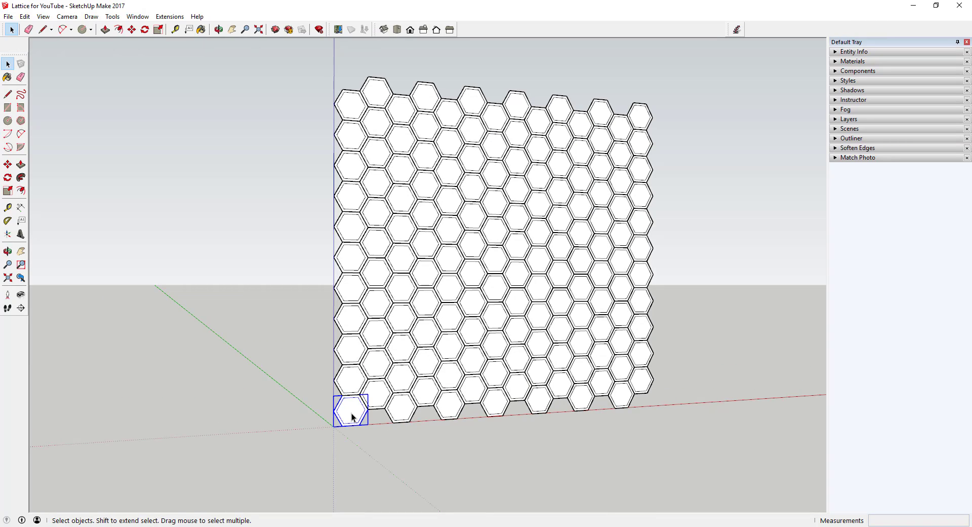
scroll(351, 412, "up", 3)
double_click(354, 404)
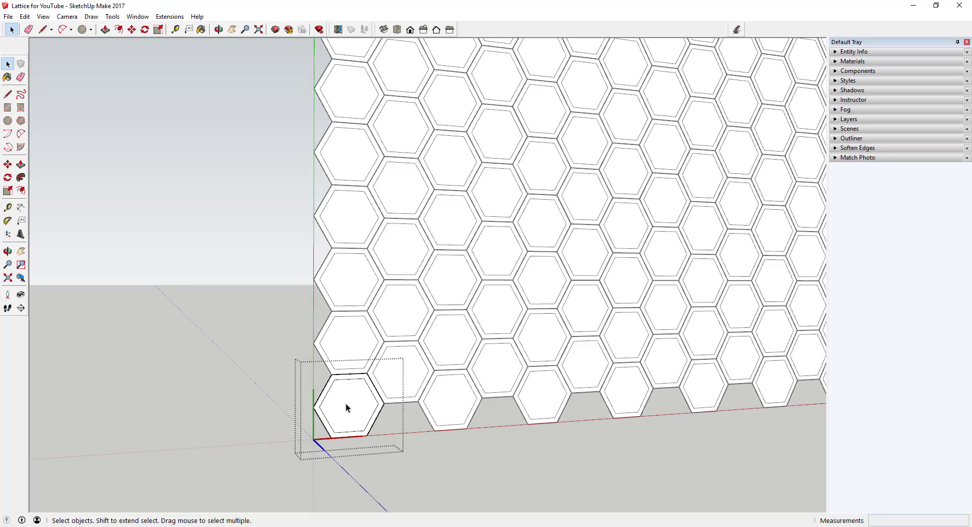
scroll(347, 397, "up", 2)
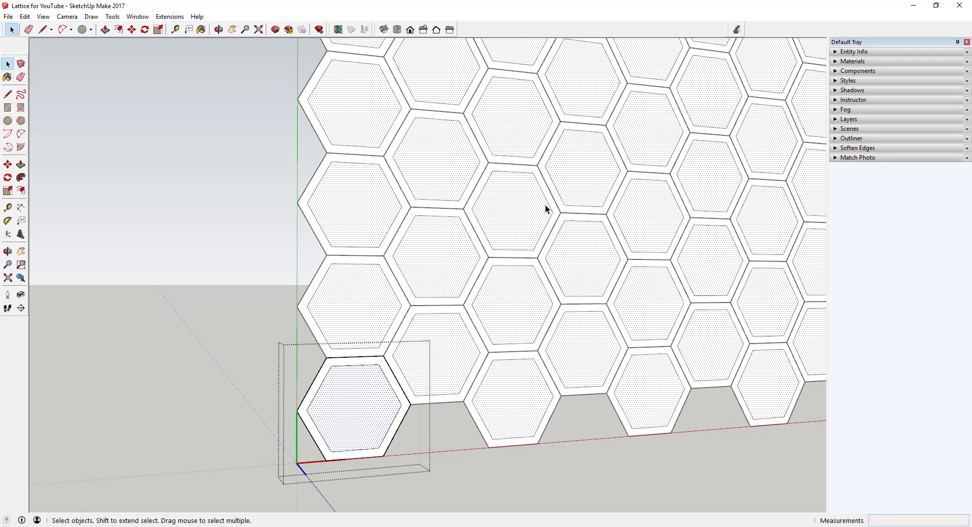
key("Delete")
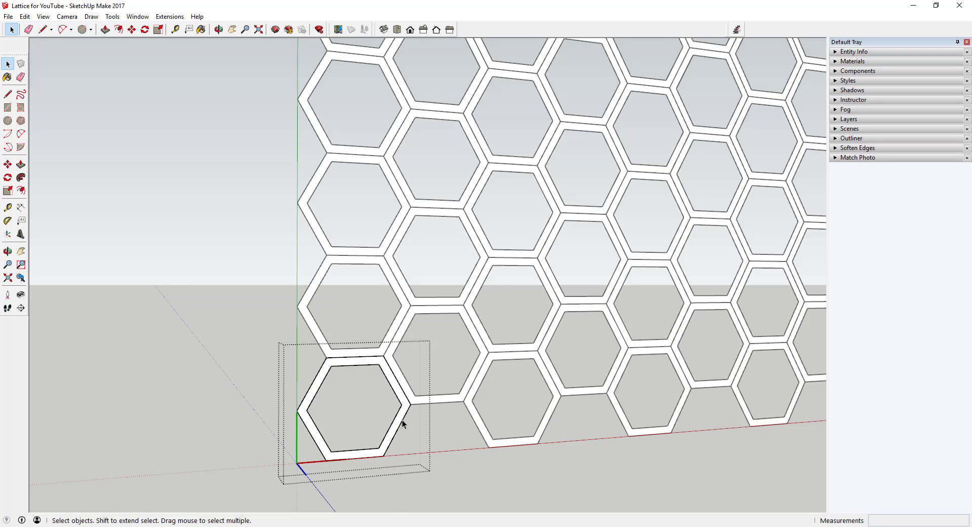
scroll(402, 420, "down", 3)
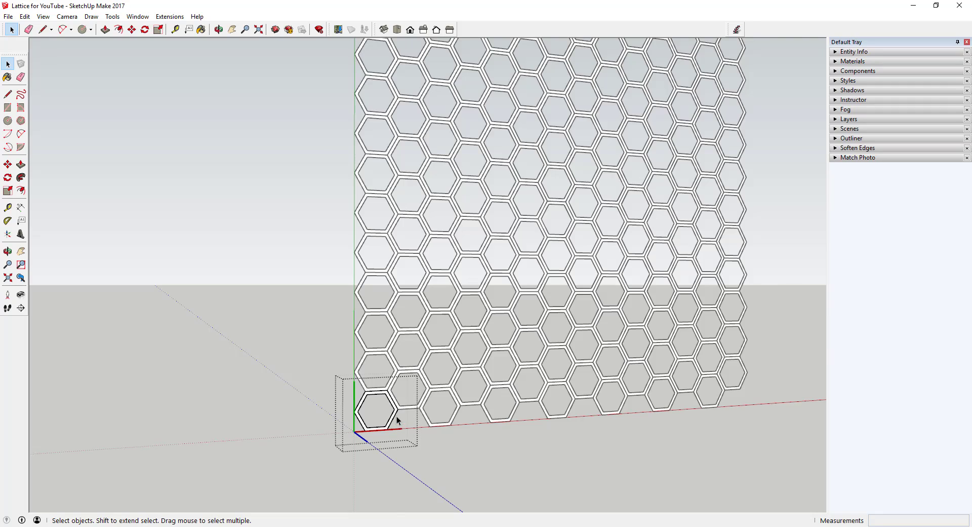
scroll(397, 420, "up", 3)
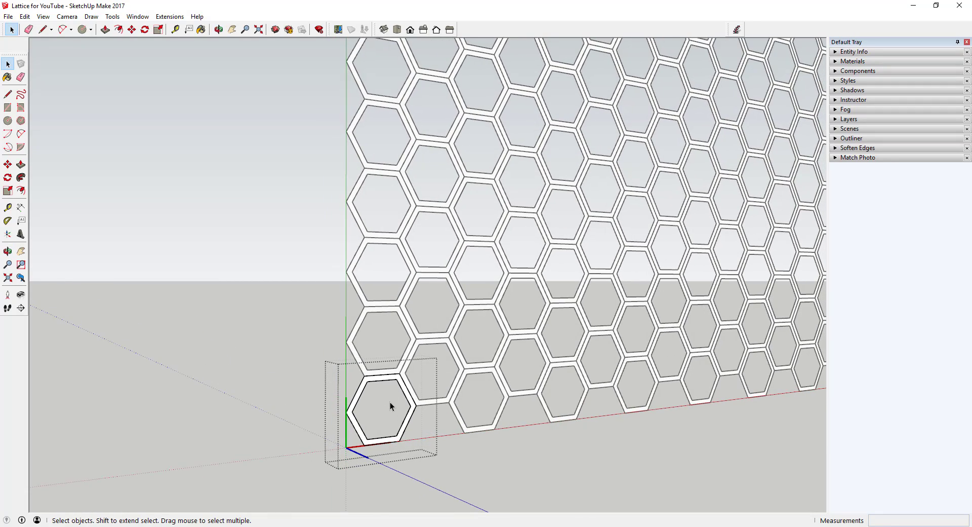
scroll(445, 460, "down", 4)
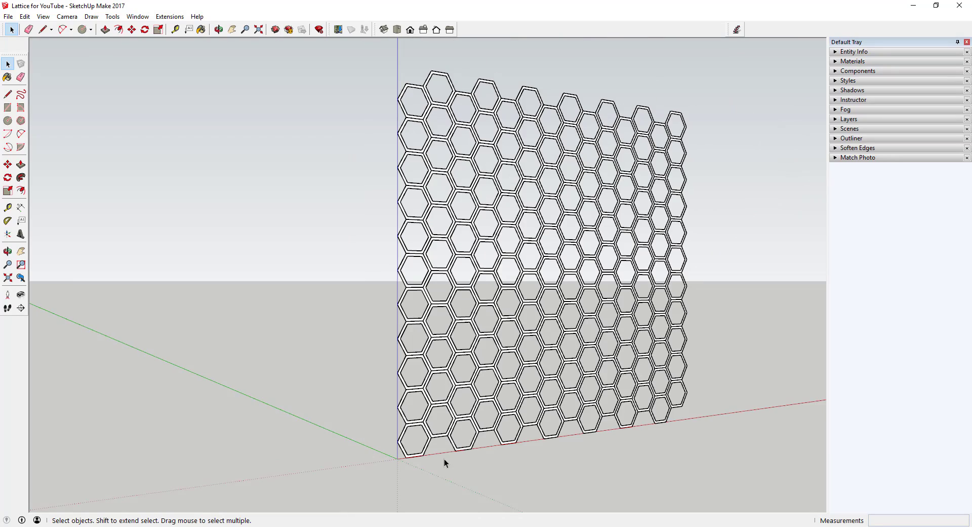
left_click_drag(488, 129, 585, 222)
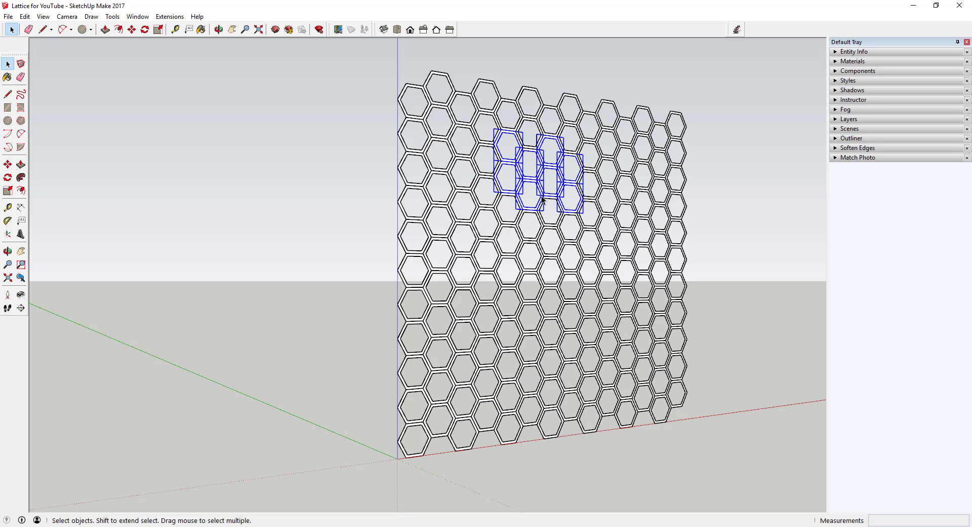
- Open the hexagon component at the origin again and extrude its narrow border face by 1" with Push/Pull
left_click(428, 447)
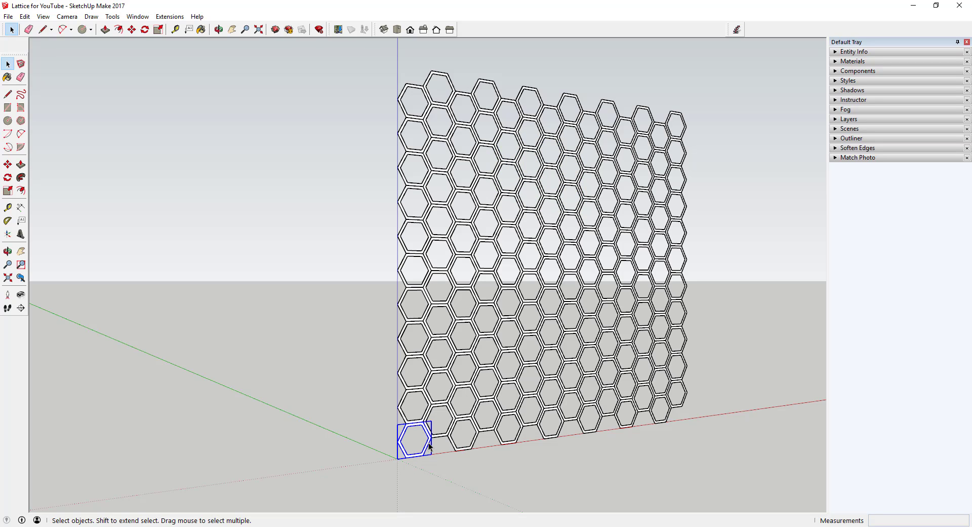
scroll(428, 446, "up", 5)
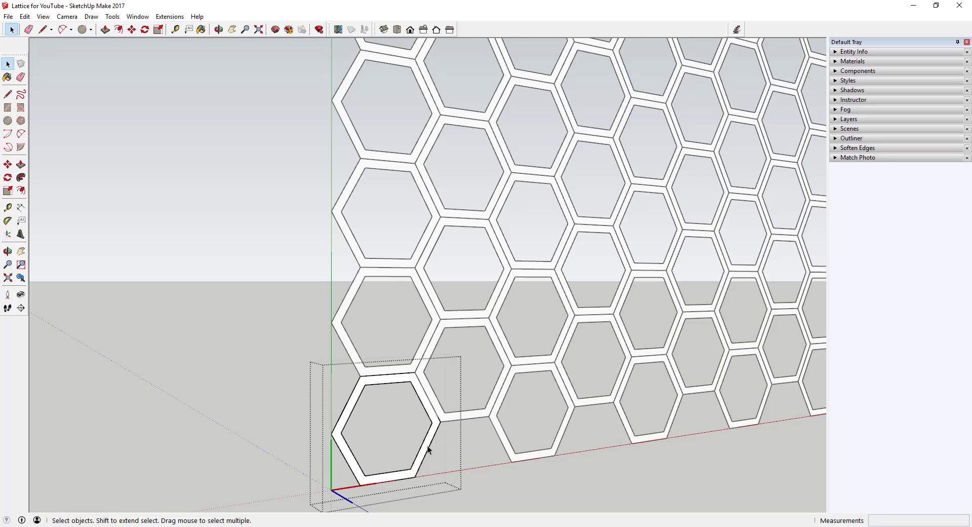
key("p")
double_click(433, 449)
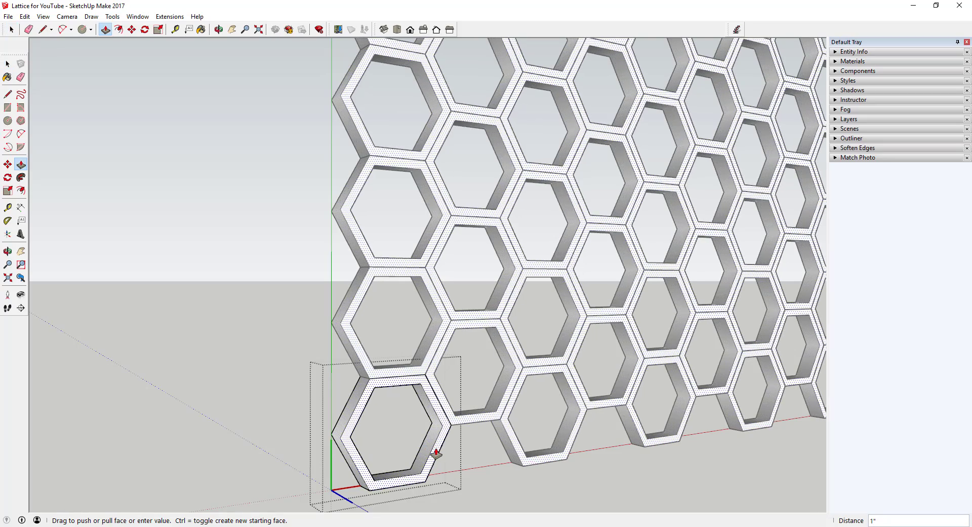
scroll(444, 458, "down", 5)
middle_click_drag(444, 458, 501, 133)
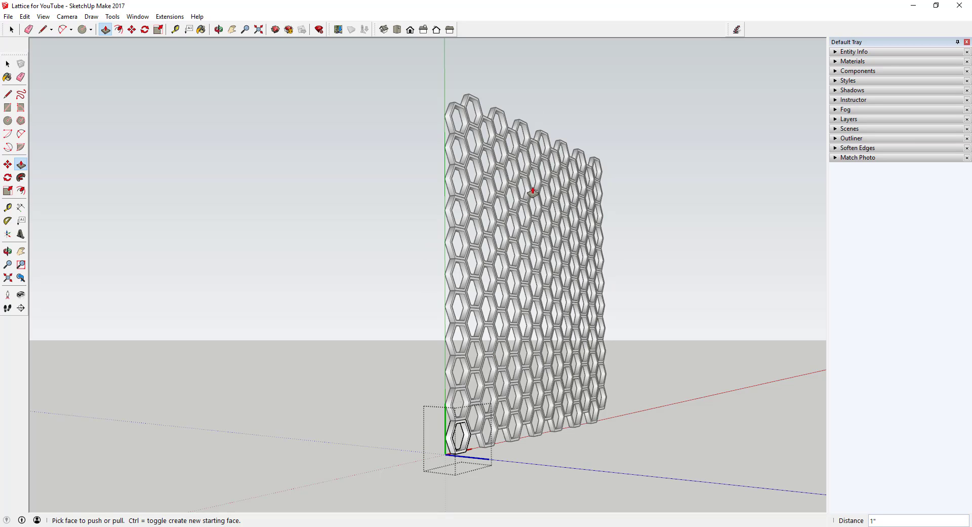
- Undo the 1" extrusion of the hexagon component's border face
key("space")
key("ctrl+z")
middle_click_drag(552, 301, 681, 329)
middle_click_drag(551, 380, 471, 258)
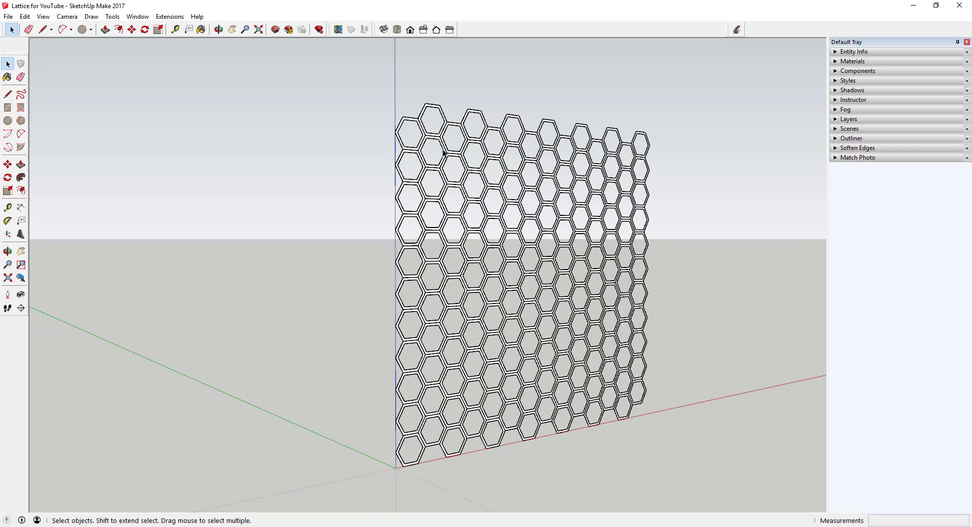
- Select a block of hexagons in the upper middle of the lattice and make them unique
left_click_drag(458, 147, 559, 234)
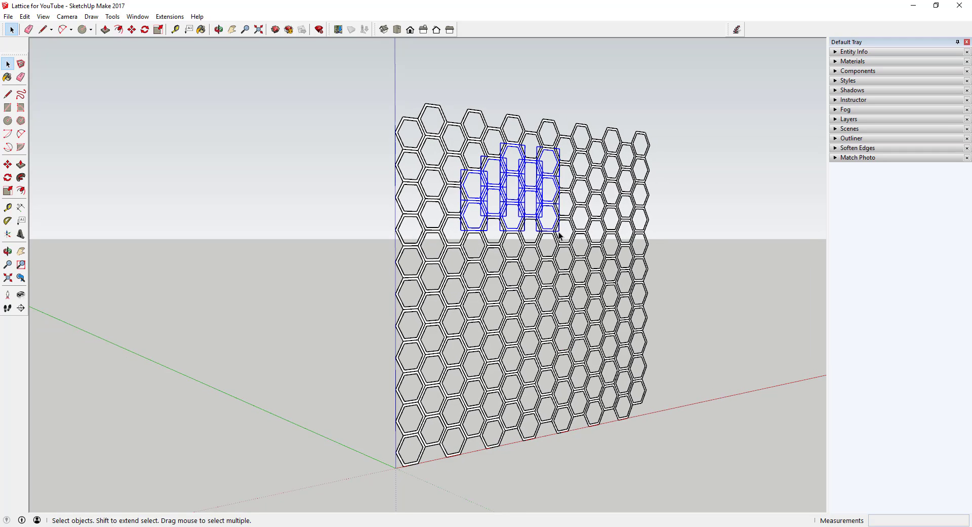
right_click(521, 202)
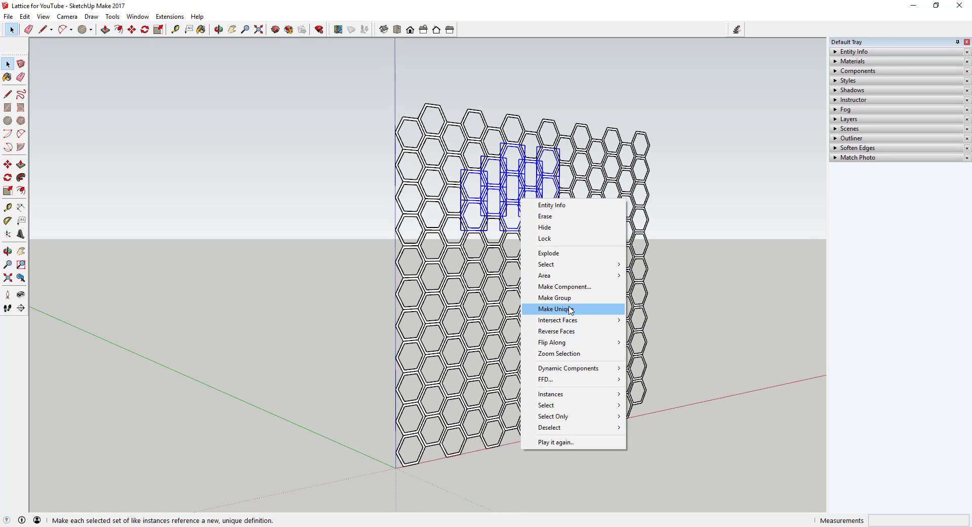
left_click(618, 308)
- Make a second block of hexagons unique, below and to the right of the first block
left_click_drag(540, 249, 627, 342)
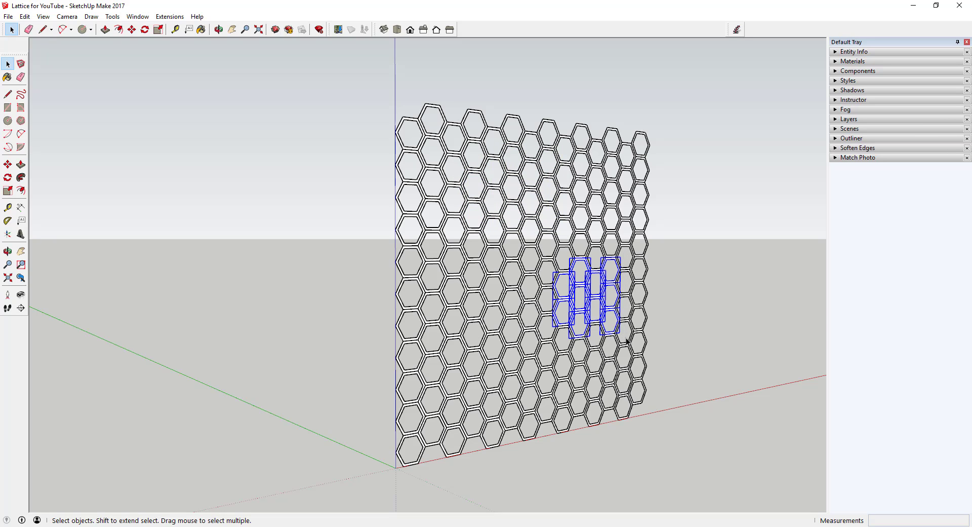
right_click(600, 294)
left_click(623, 156)
- Make a third block of hexagons unique in the lower left part of the lattice
left_click_drag(438, 333, 535, 421)
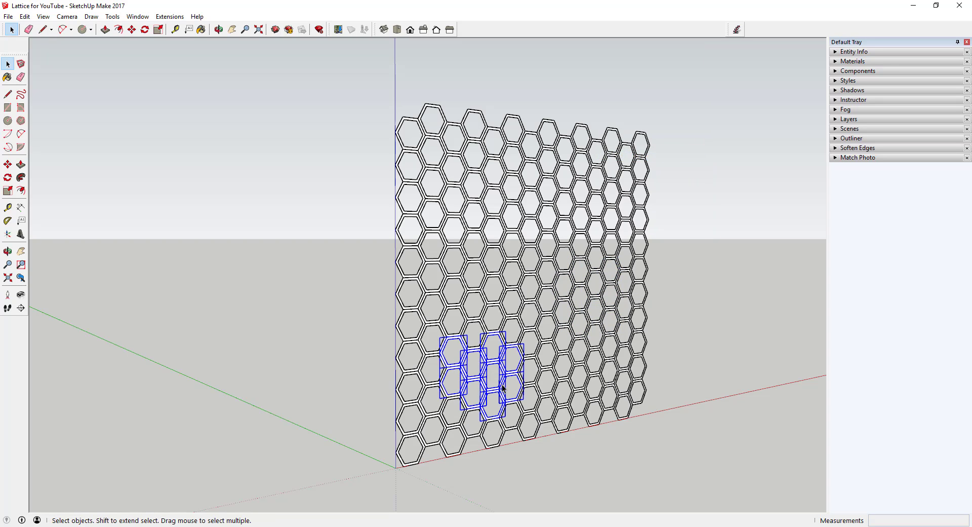
right_click(502, 384)
left_click(550, 240)
scroll(472, 413, "up", 2)
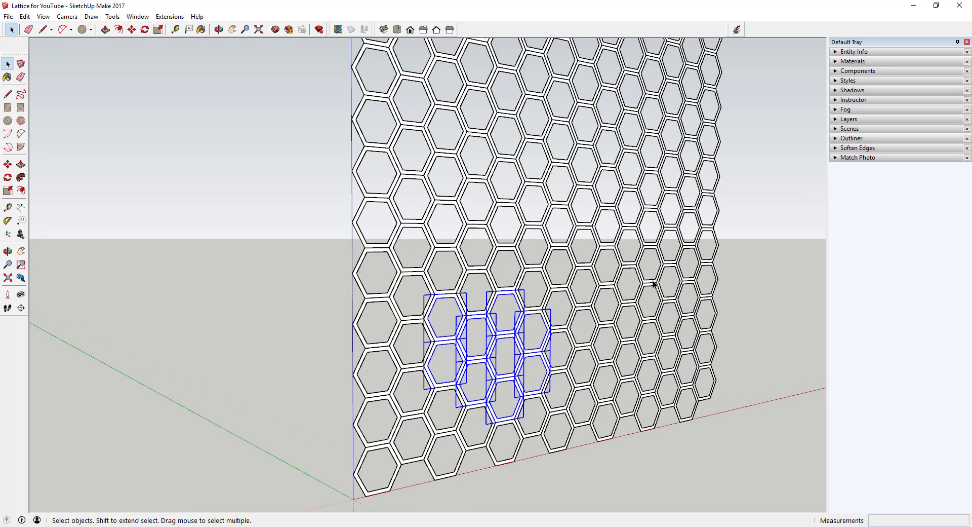
- Open the Outliner and select individual Hexagon#1 and Hexagon#2 entries to locate them in the lattice
left_click(836, 139)
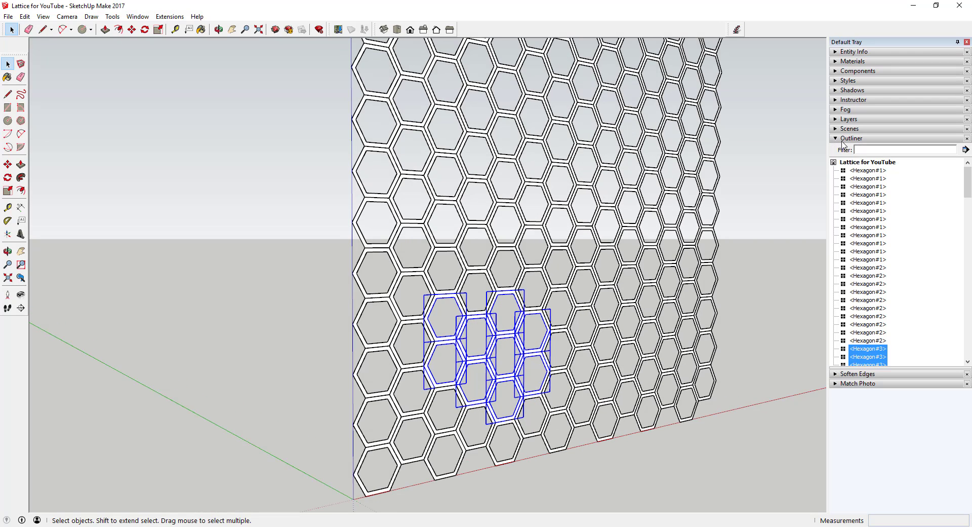
scroll(878, 237, "down", 5)
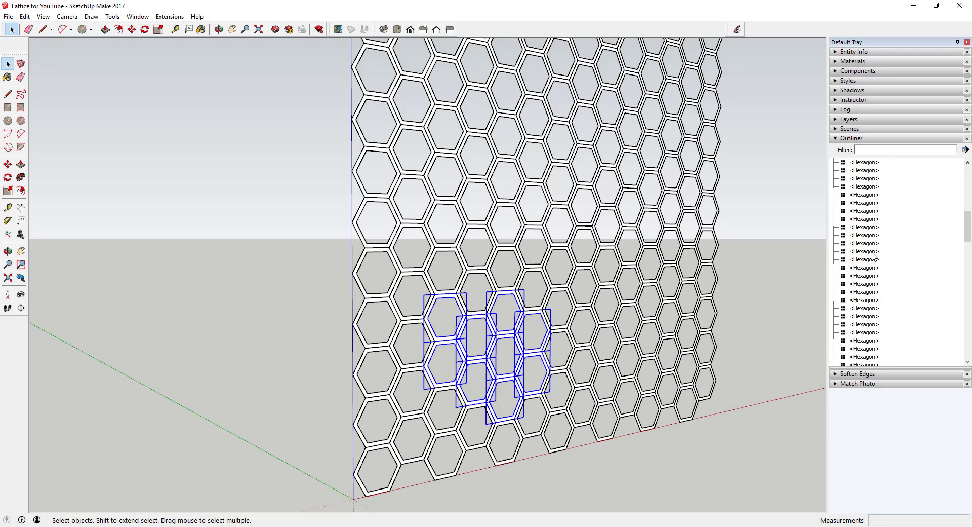
scroll(878, 213, "up", 5)
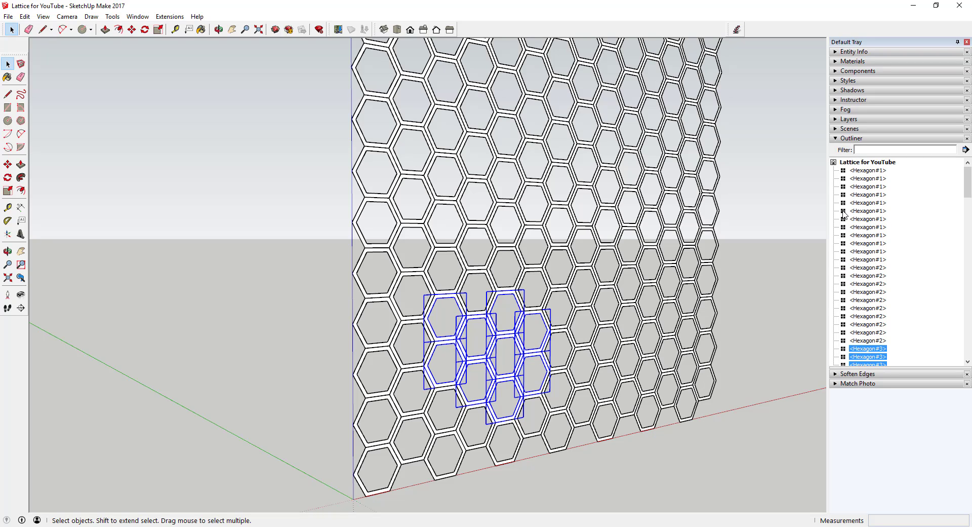
left_click(880, 171)
left_click(872, 187)
left_click(869, 227)
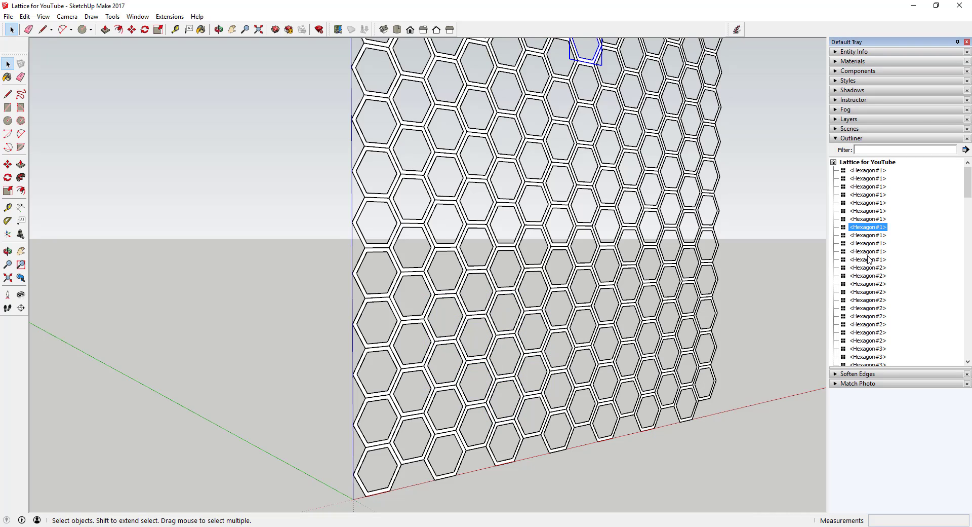
left_click(868, 259)
left_click(866, 285)
left_click(862, 333)
left_click(865, 260)
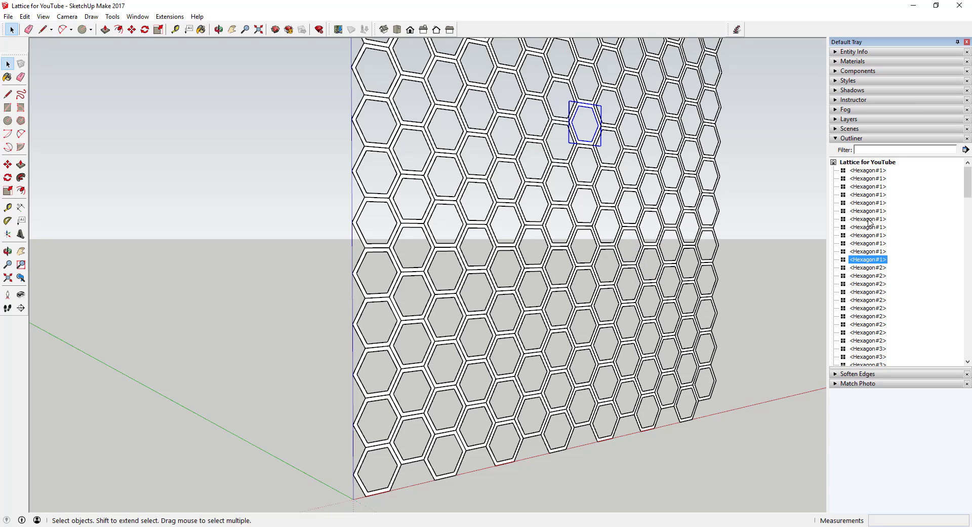
left_click(867, 171)
left_click(867, 178)
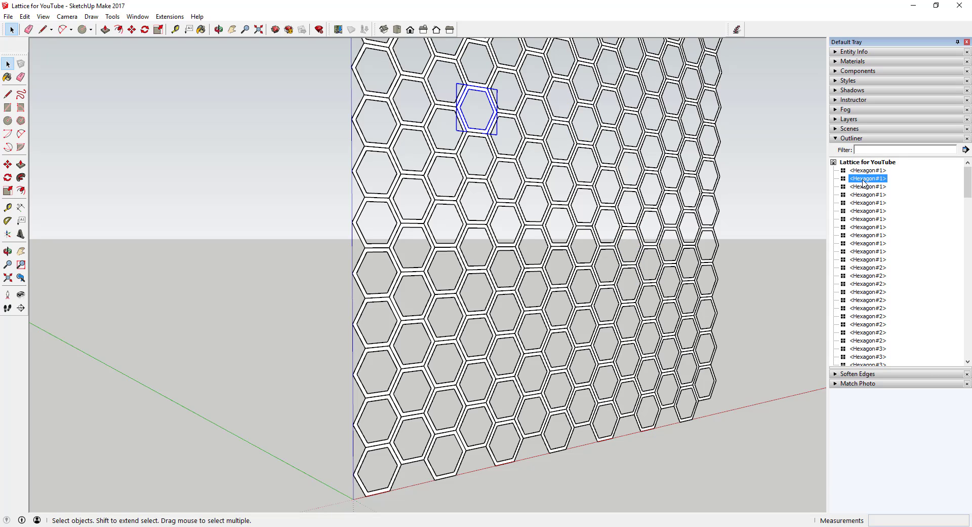
left_click(864, 186)
left_click(861, 203)
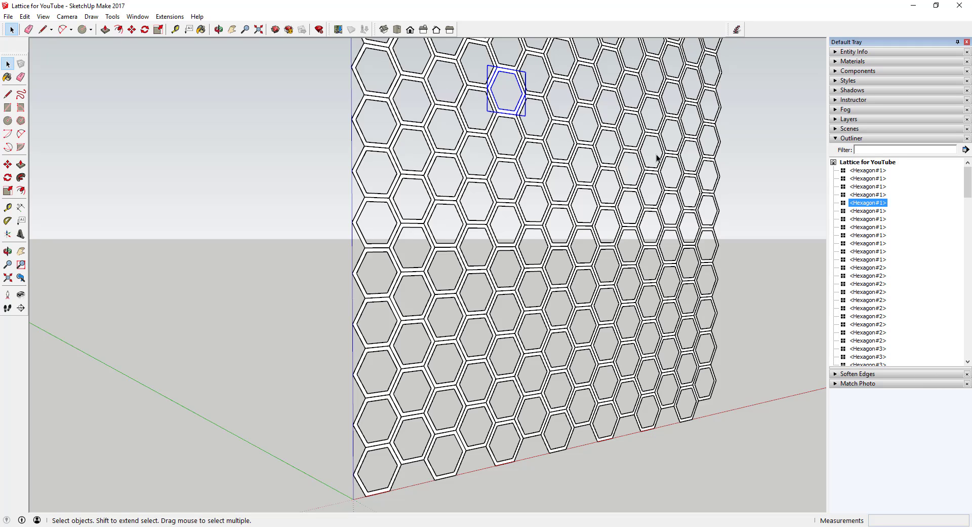
- Check that Outliner is enabled in the Default Tray options, and clear the selection
scroll(583, 205, "down", 3)
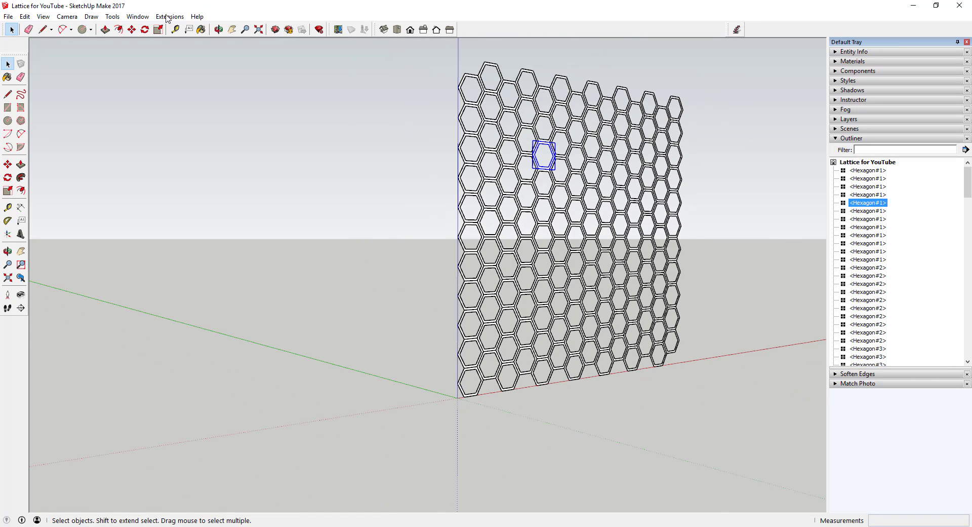
left_click(138, 16)
mouse_move(152, 28)
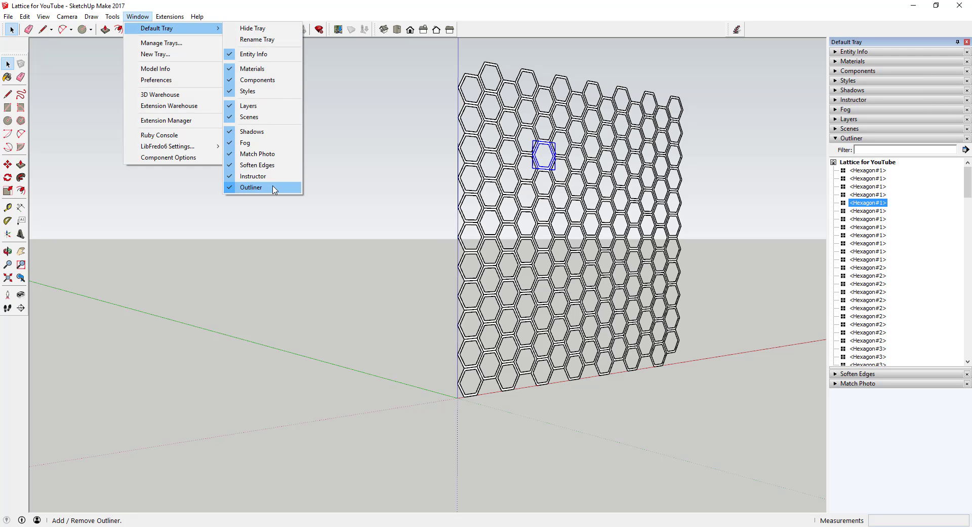
left_click(537, 174)
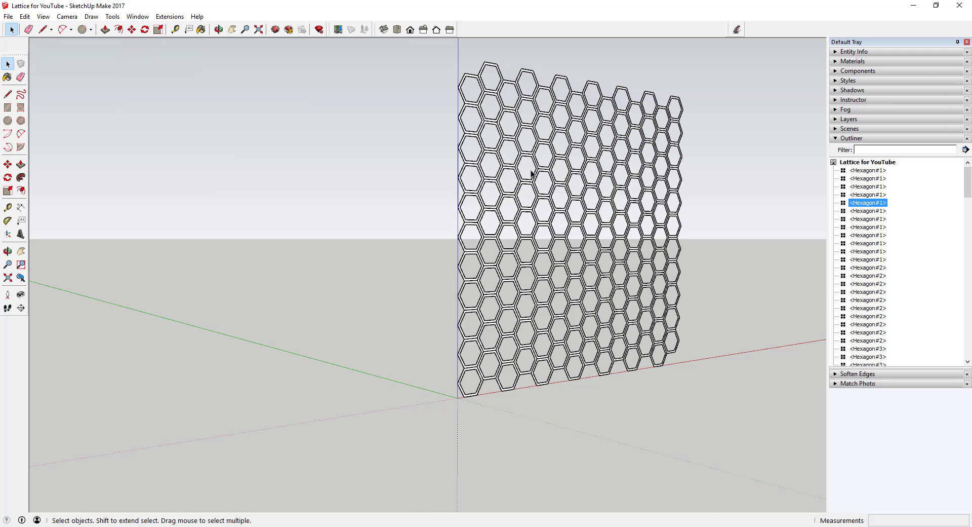
left_click(535, 173)
- Open the first Hexagon#1 component from the Outliner and extrude its border face by 4" with Push/Pull
scroll(535, 175, "up", 5)
scroll(564, 188, "down", 5)
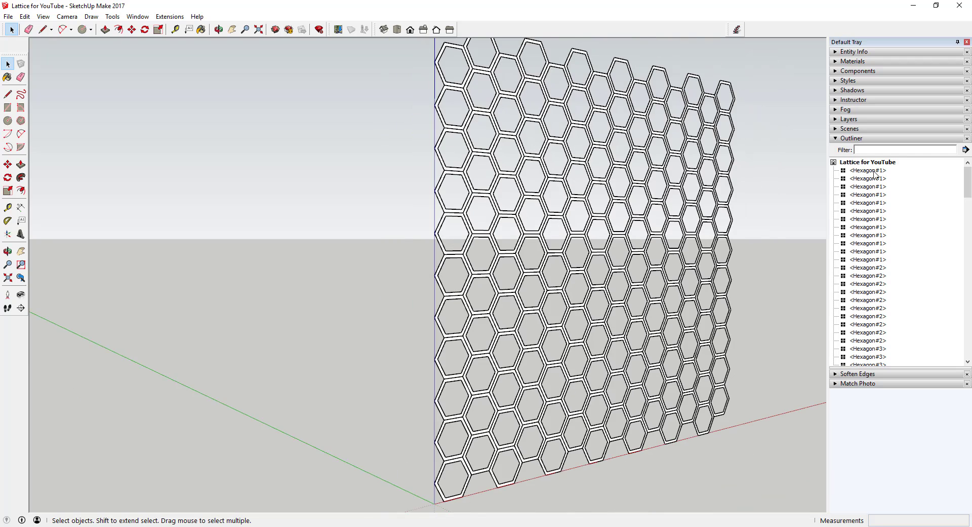
double_click(874, 170)
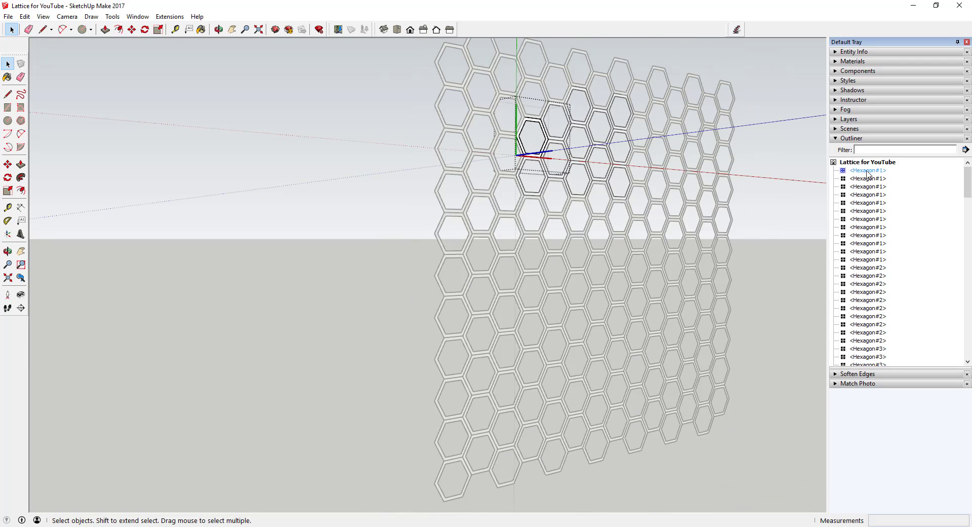
scroll(565, 142, "up", 5)
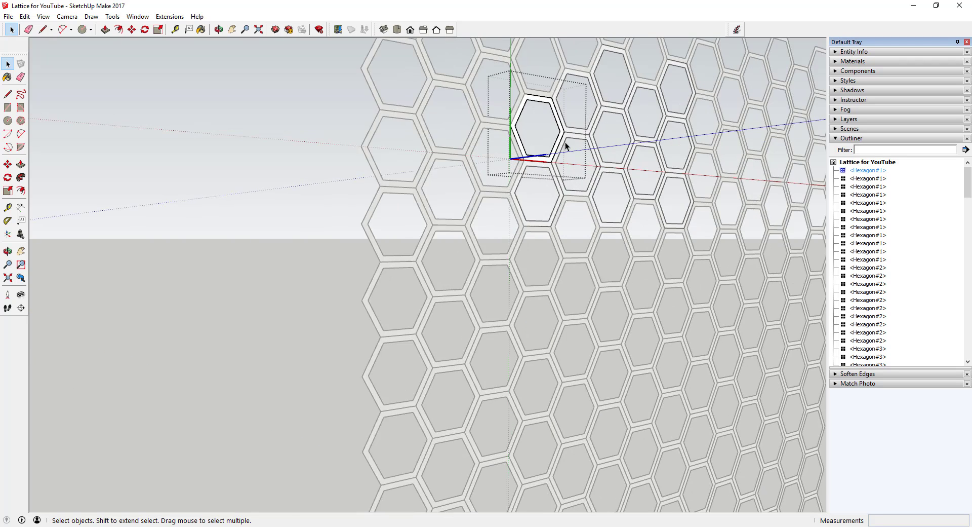
key("p")
key("space")
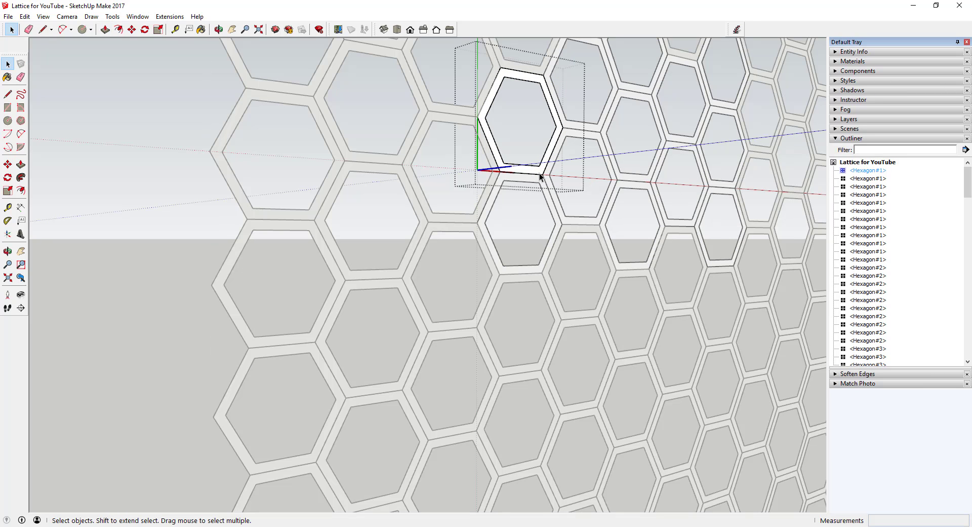
key("o")
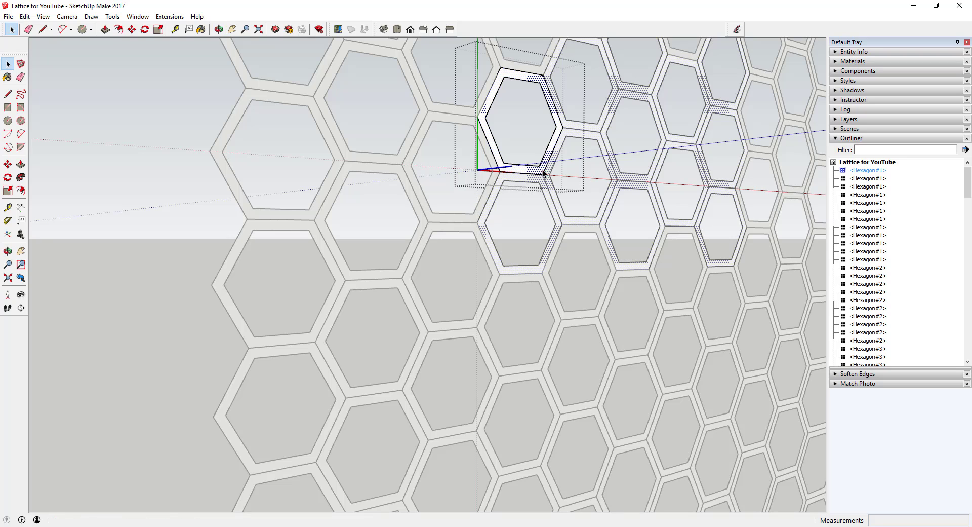
key("p")
mouse_move(581, 177)
left_mouse_down()
mouse_move(552, 174)
mouse_move(590, 174)
left_mouse_up()
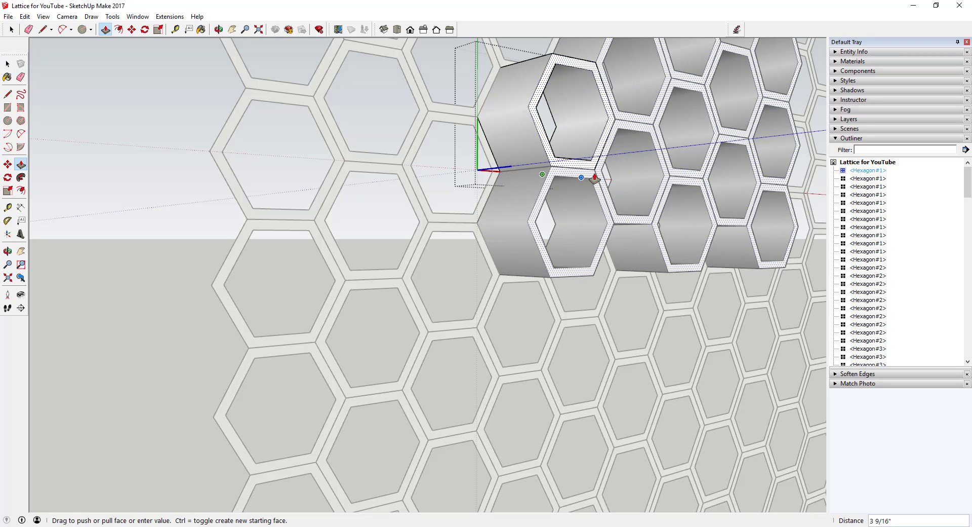
type("4")
key("Return")
scroll(524, 161, "down", 10)
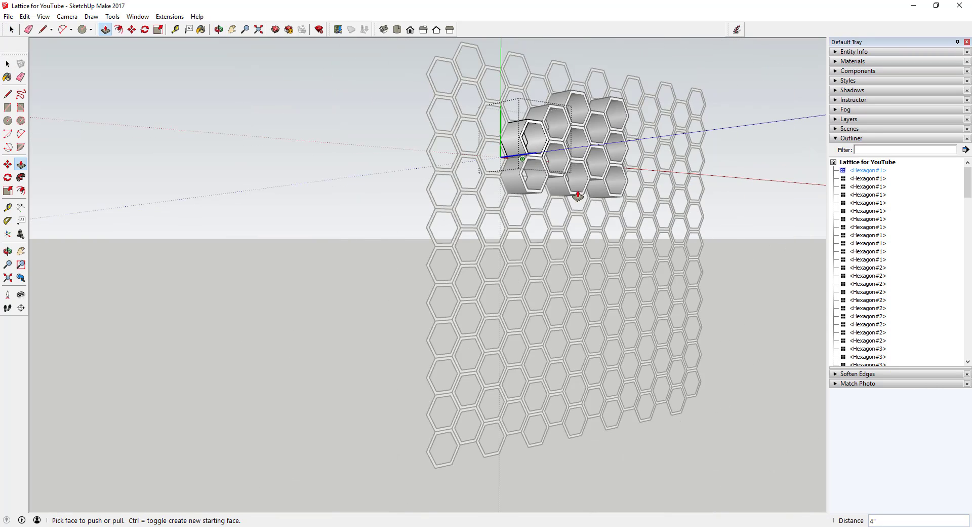
key("space")
left_click(665, 257)
- Locate the first Hexagon#2 component through the Outliner, open it and extrude its border face outward with Push/Pull
left_click(870, 268)
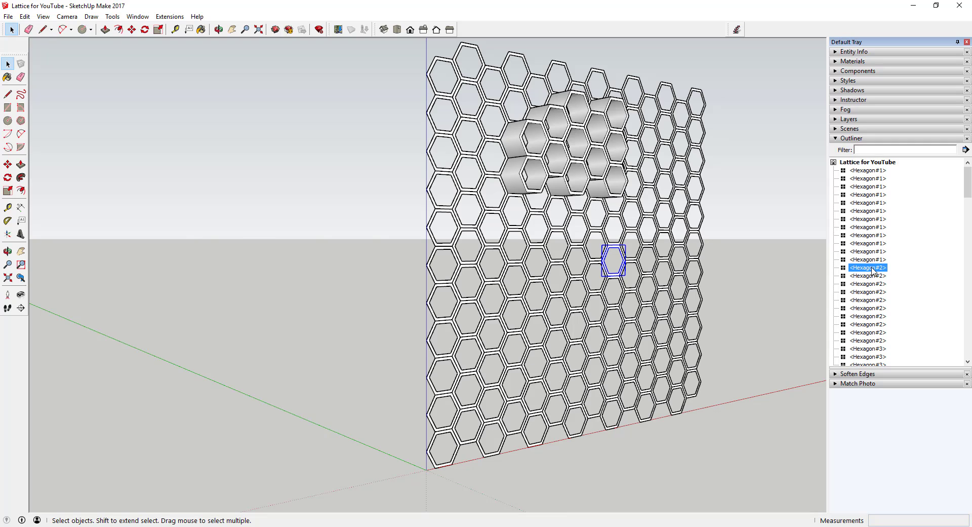
scroll(628, 278, "up", 6)
double_click(615, 282)
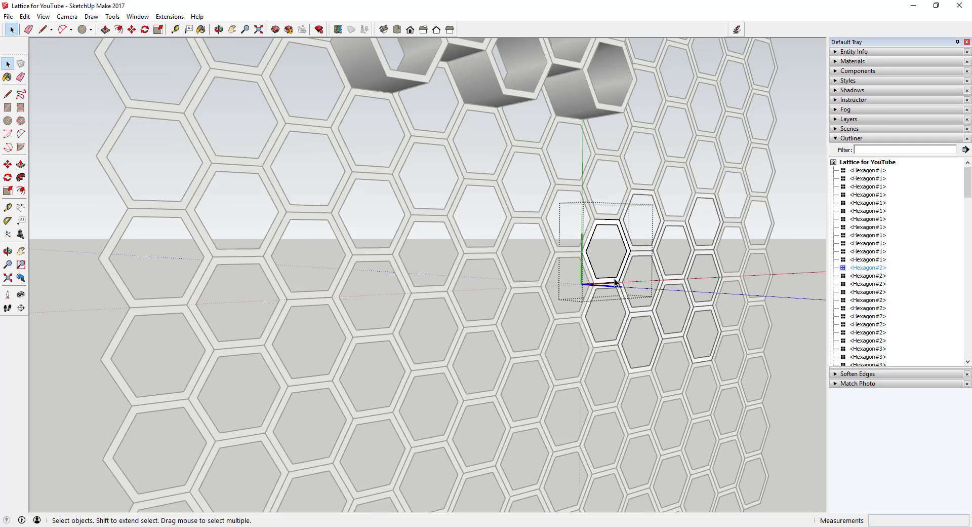
key("p")
left_click_drag(614, 282, 654, 283)
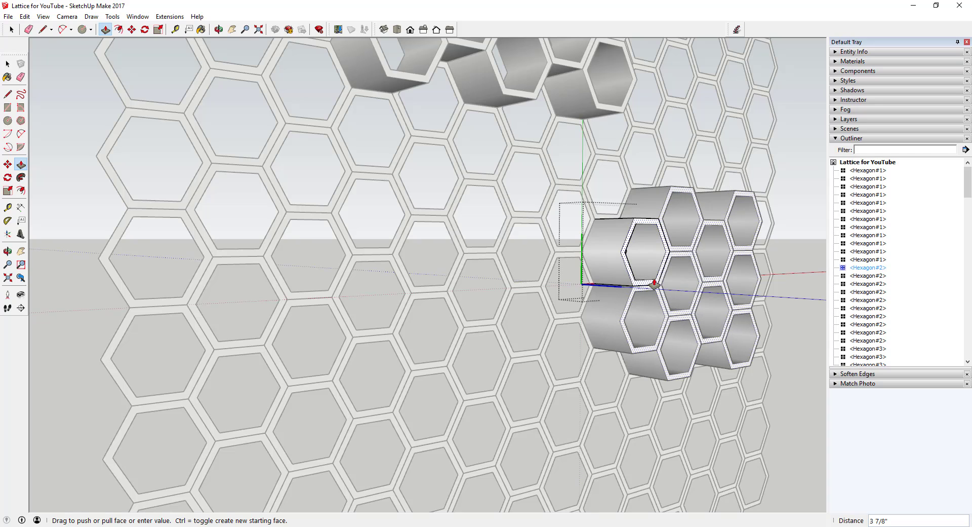
key("Return")
key("space")
- Find the first Hexagon#3 component in the Outliner, open it and extrude its border face by 2" with Push/Pull
scroll(870, 231, "down", 6)
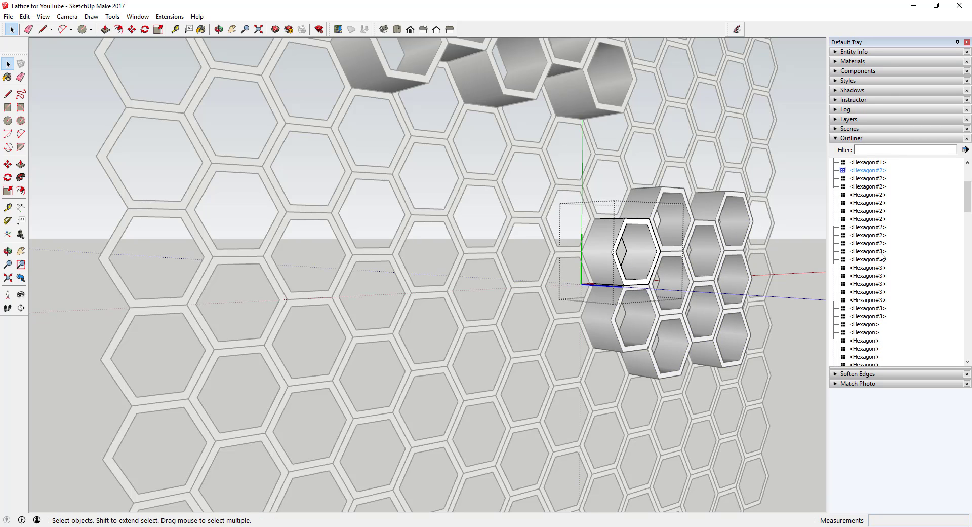
left_click(863, 204)
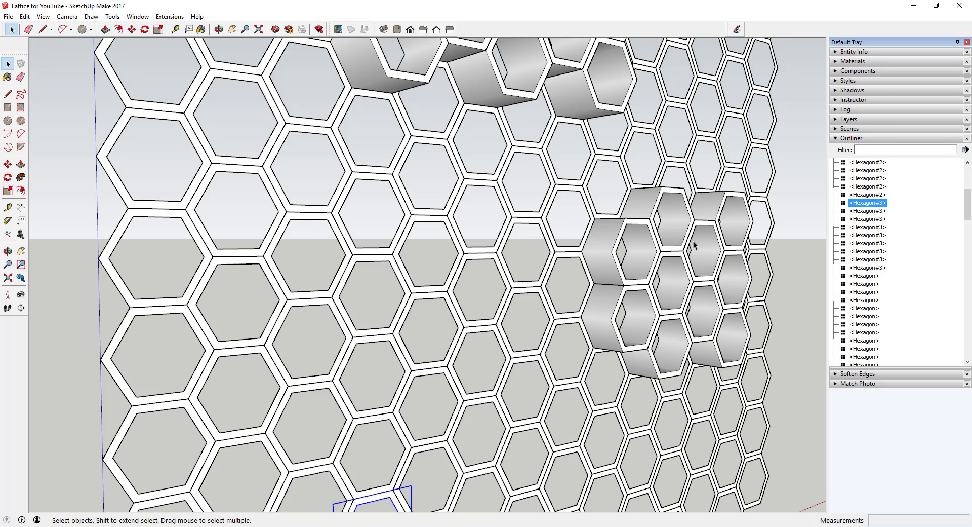
double_click(451, 387)
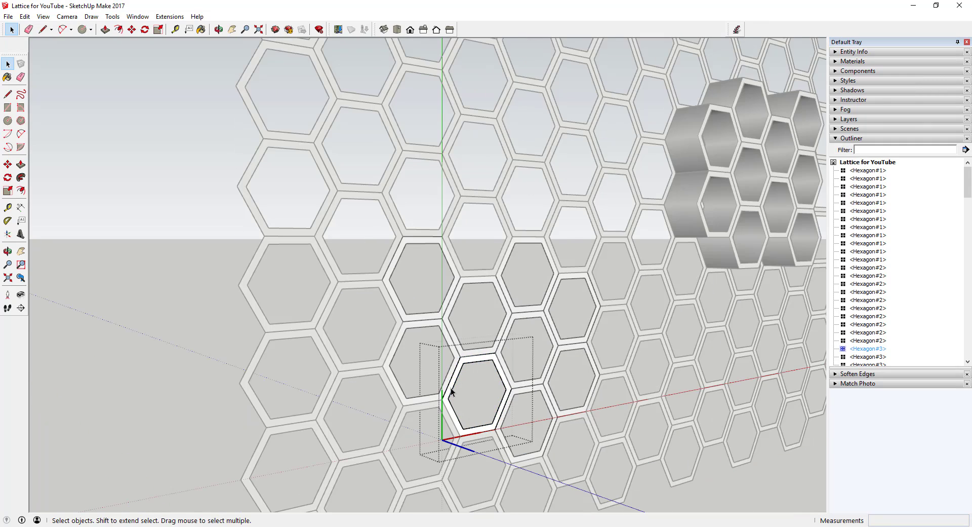
key("p")
left_click(451, 390)
type("2")
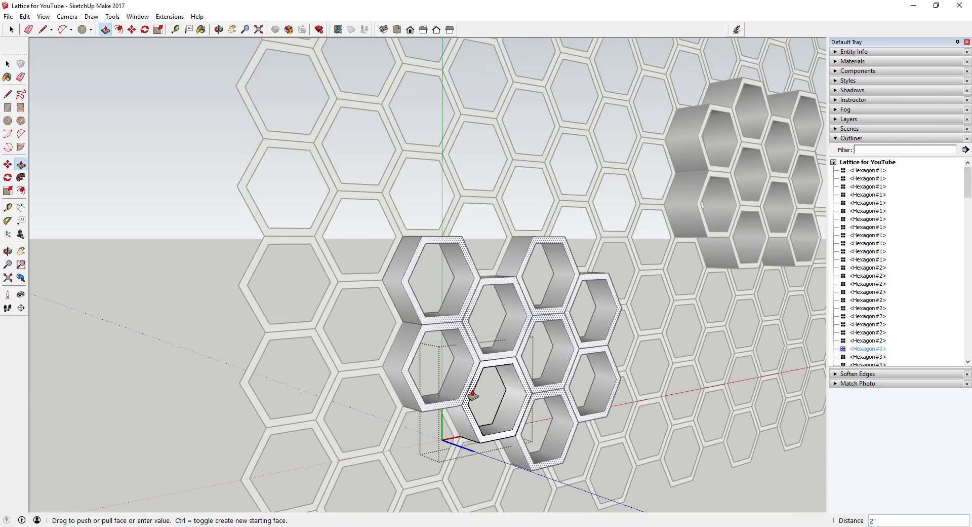
key("Return")
scroll(867, 263, "down", 6)
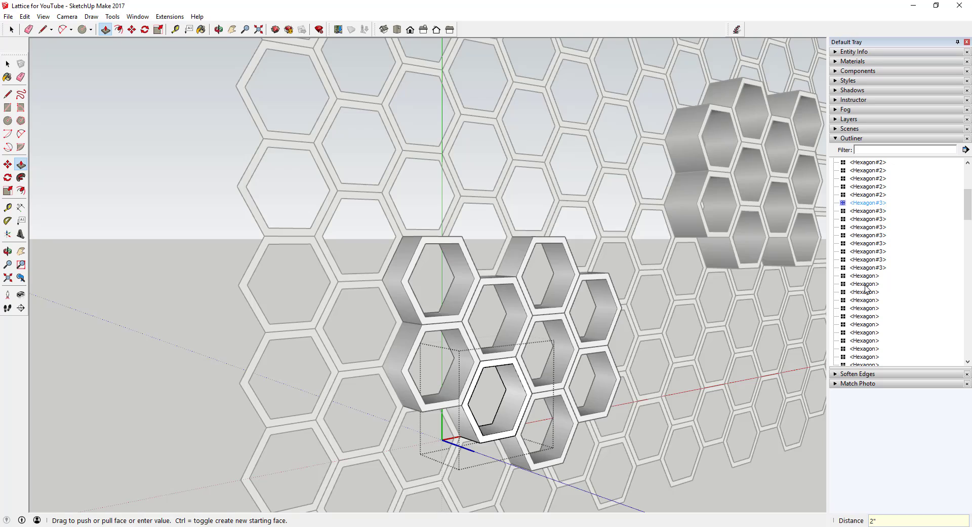
key("space")
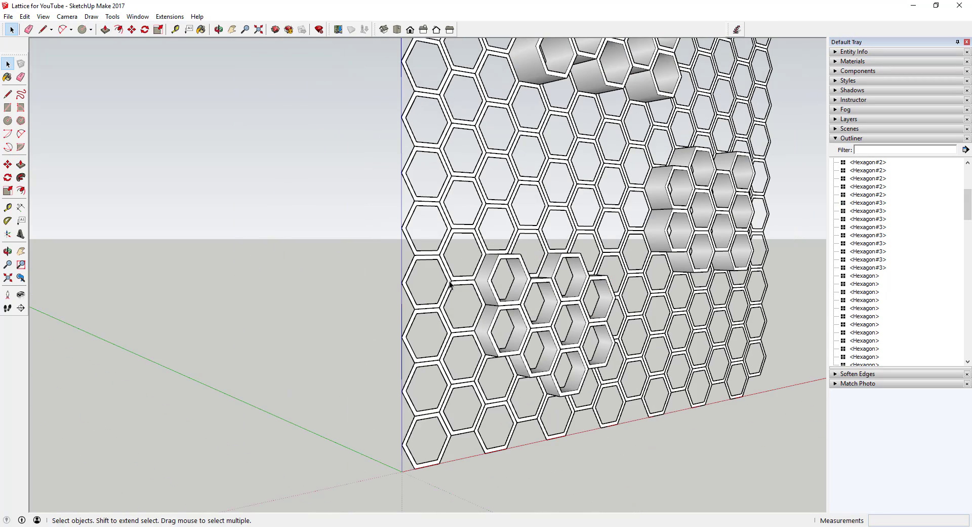
- Open one of the original Hexagon components at the lattice's left edge, extrude its border face with Push/Pull and close it
double_click(450, 285)
scroll(448, 284, "up", 5)
key("p")
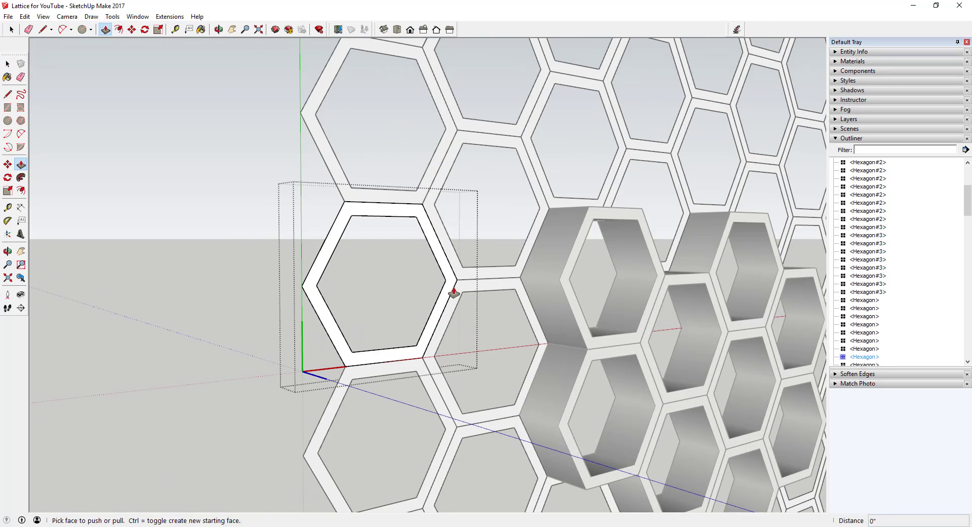
double_click(454, 292)
key("space")
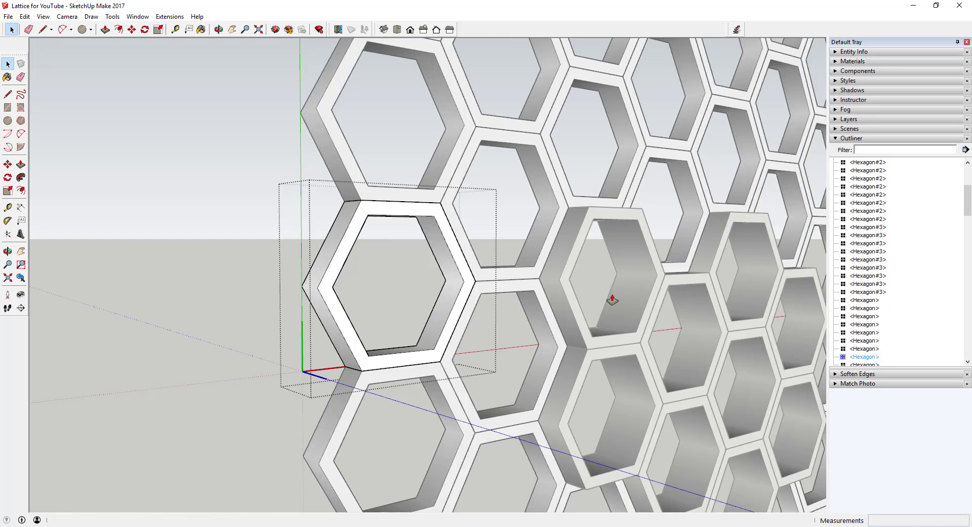
scroll(612, 299, "down", 6)
middle_click_drag(434, 310, 657, 174)
scroll(637, 312, "up", 2)
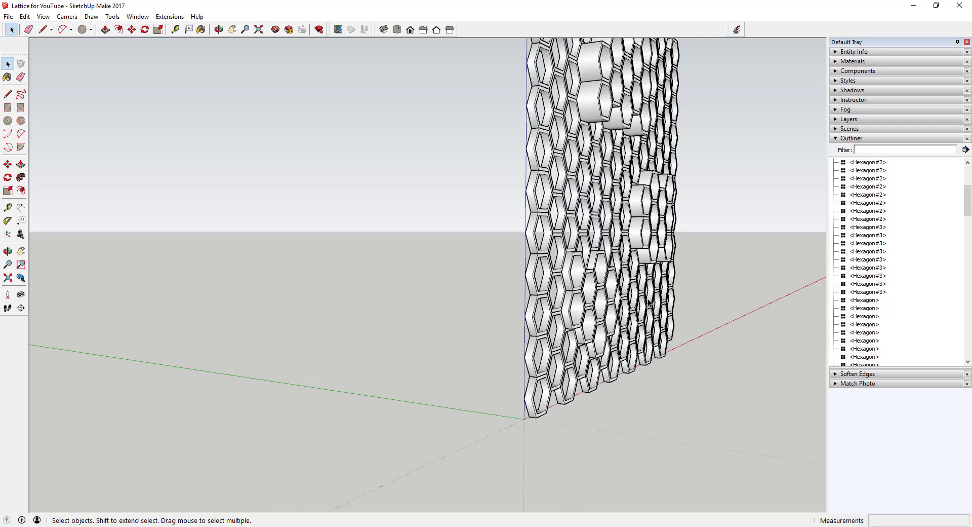
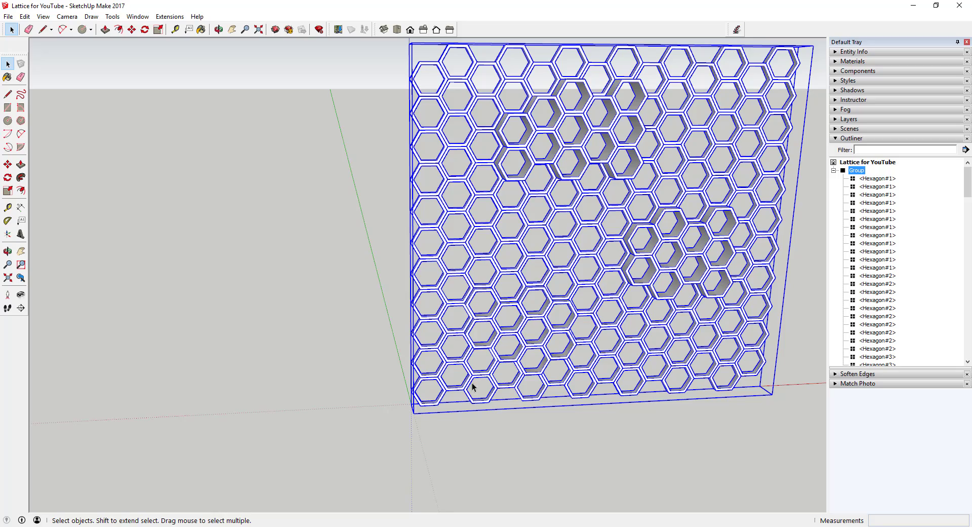
key("l")
left_click(411, 403)
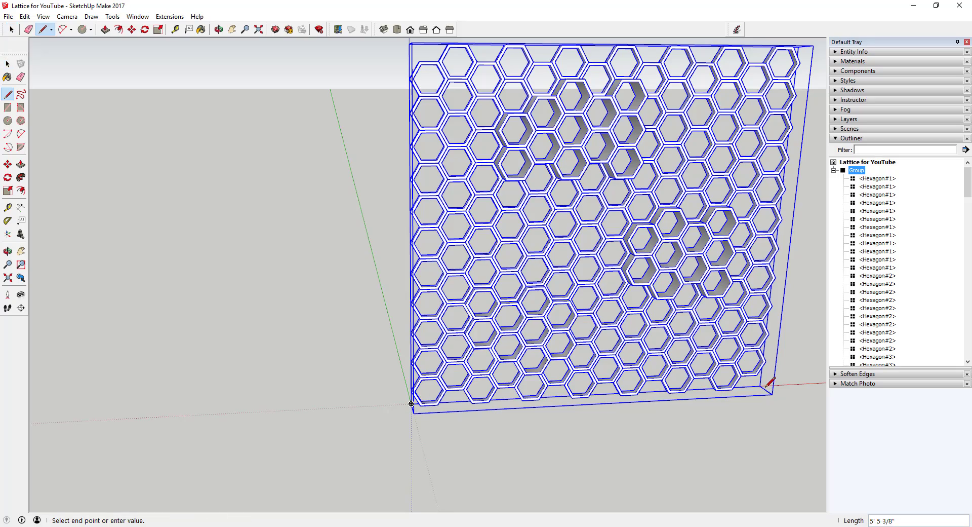
middle_click_drag(790, 375, 492, 343)
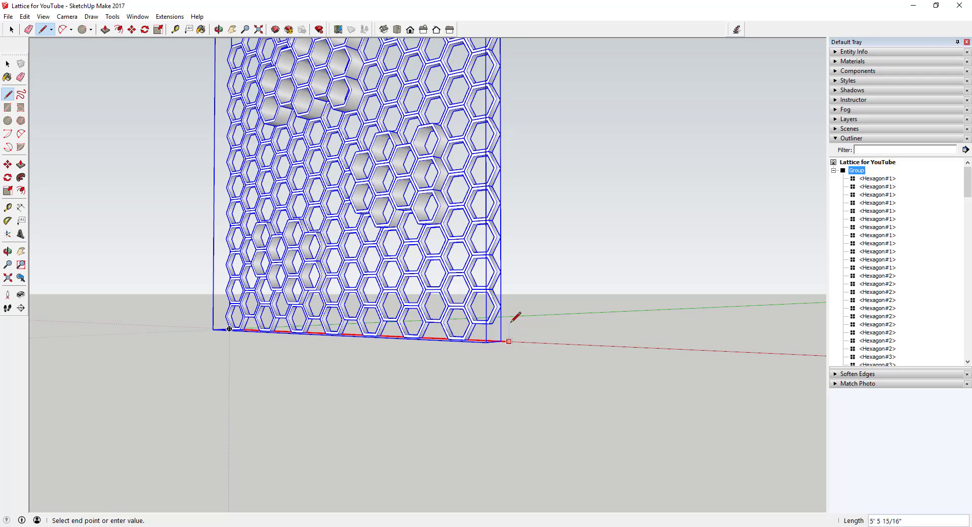
middle_click_drag(511, 321, 182, 434)
middle_click_drag(303, 447, 343, 436)
- Draw a line about 5' 4 1/2" long on the red axis, from the origin to the lattice's far edge
key("l")
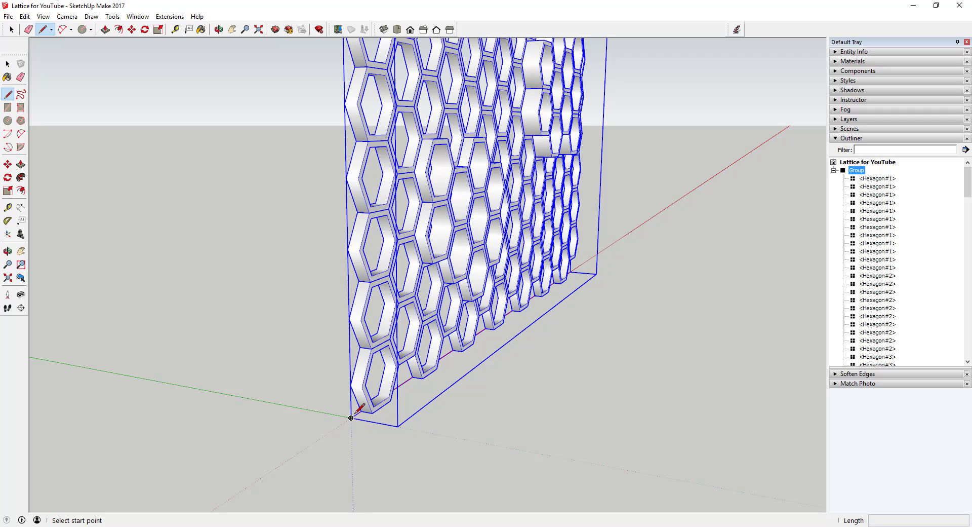
left_click(351, 418)
middle_click_drag(631, 275, 648, 384)
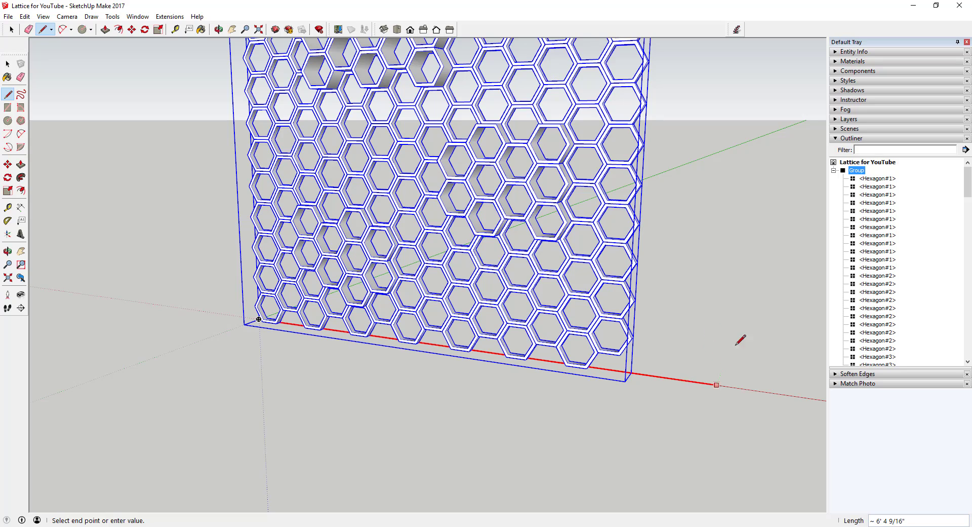
scroll(689, 337, "up", 2)
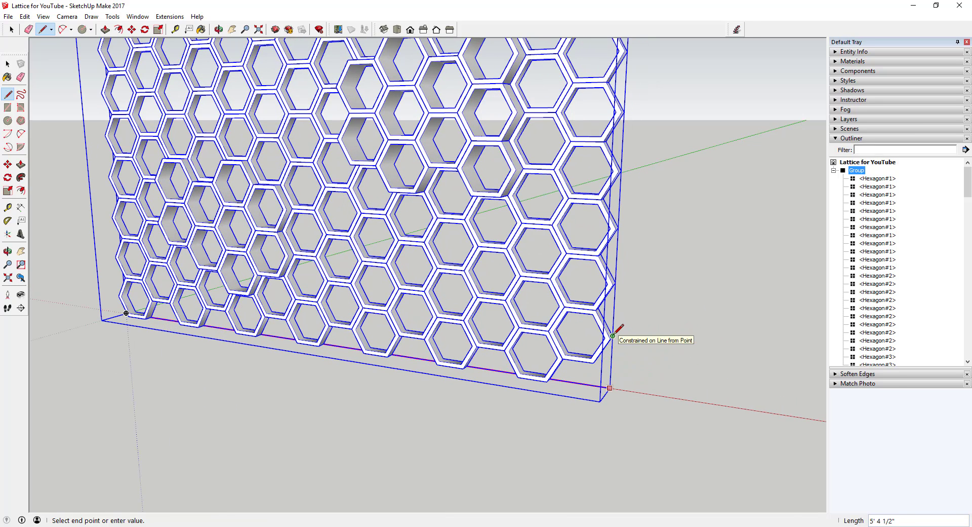
key("space")
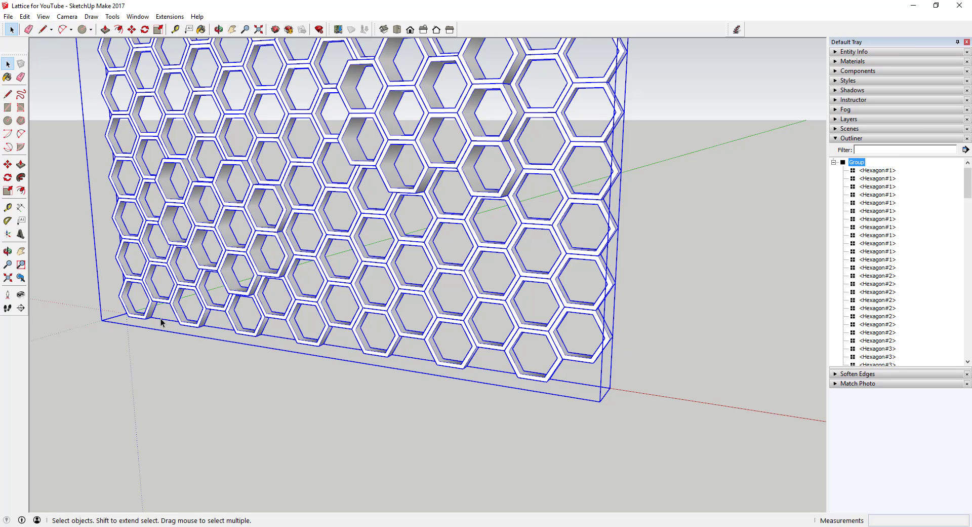
- Copy the straight base line along the red axis to a clear spot beyond the lattice
scroll(161, 322, "down", 3)
scroll(264, 329, "down", 3)
middle_click_drag(266, 328, 278, 332)
key("m")
middle_click_drag(181, 322, 159, 391)
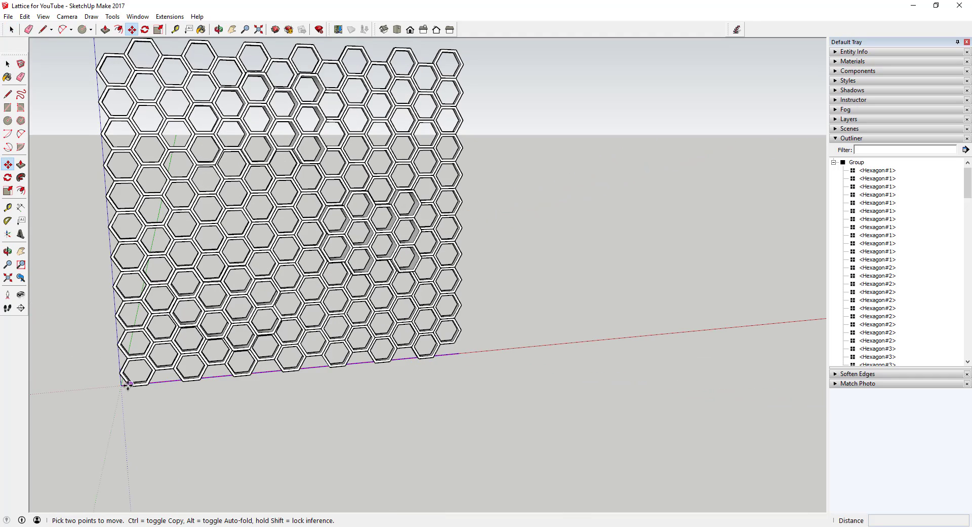
left_click(121, 385)
key("ctrl")
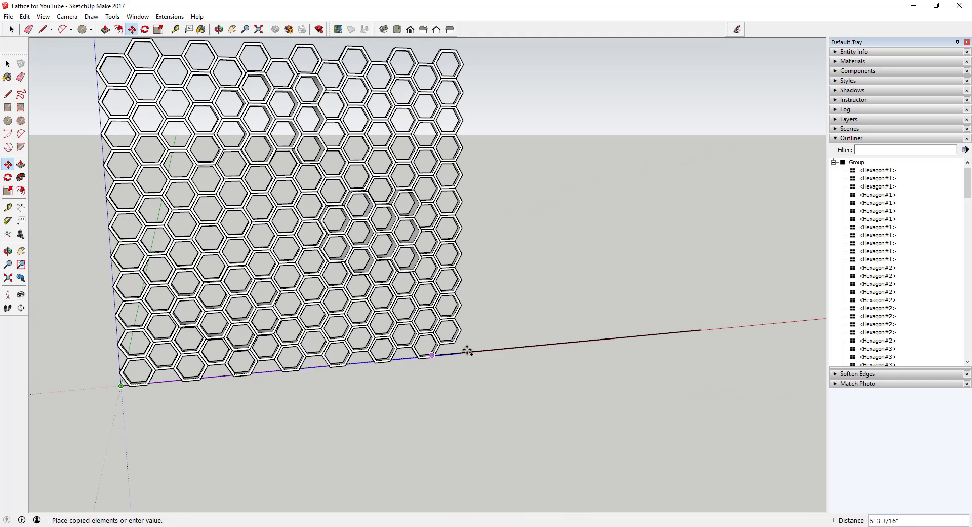
left_click(574, 344)
key("space")
- Draw a two-point arc from the copied line's near endpoint to its midpoint, bulging about 7 15/16" along the green axis
scroll(607, 350, "down", 3)
middle_click_drag(647, 351, 699, 375)
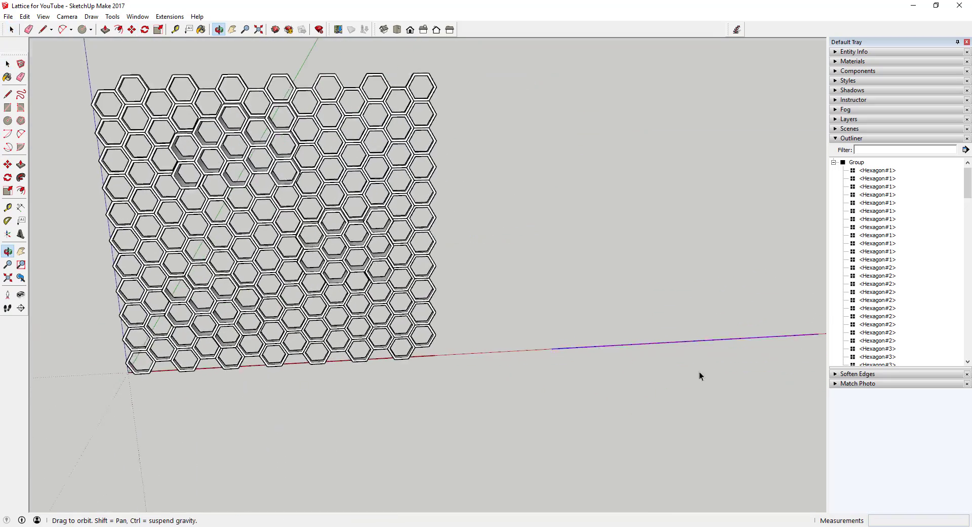
scroll(678, 348, "up", 3)
scroll(683, 344, "down", 3)
scroll(612, 347, "up", 3)
key("a")
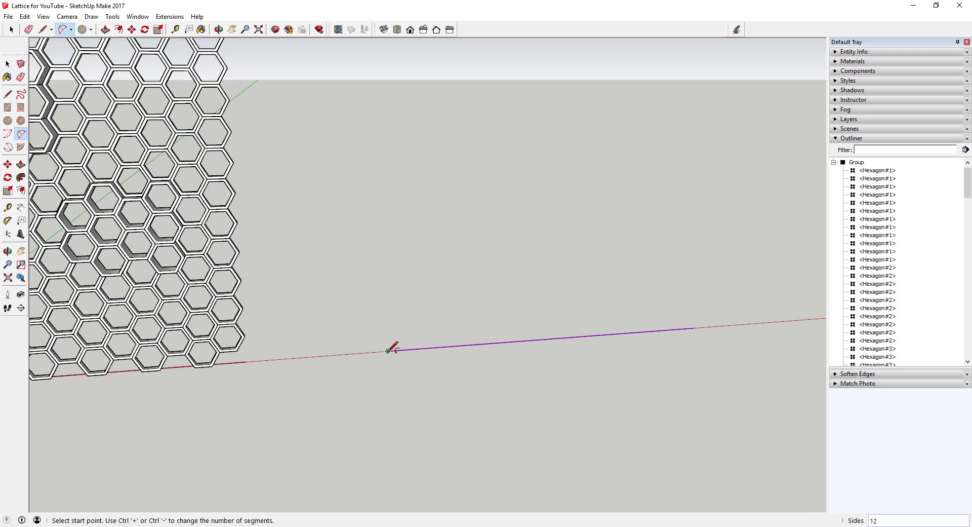
left_click(388, 351)
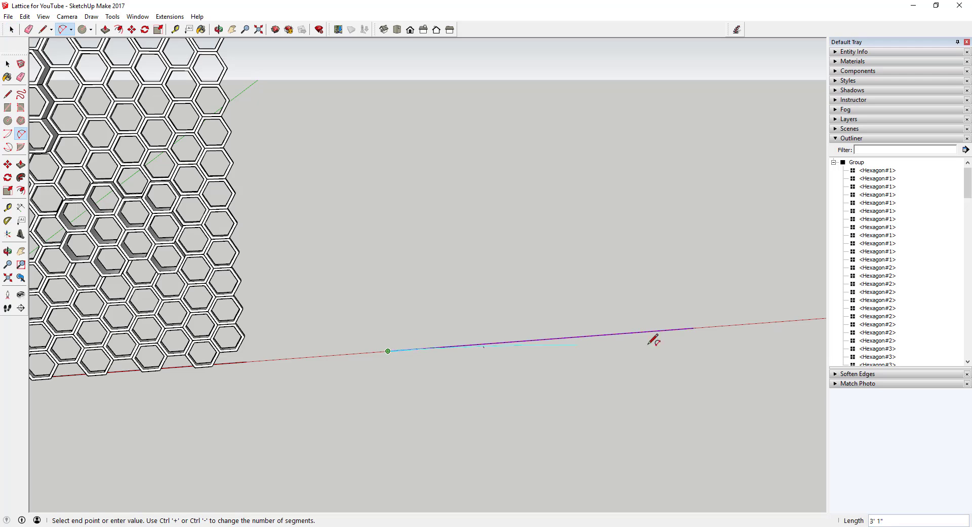
left_click(548, 338)
middle_click_drag(500, 360, 521, 371)
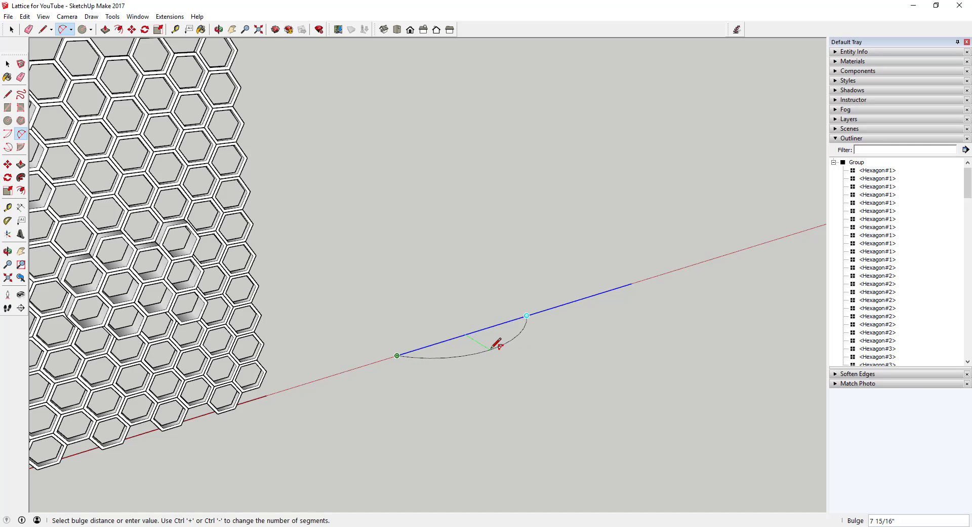
left_click(496, 342)
key("space")
- Copy the arc about 6' 1" along the red axis with Move, clear of the original
middle_click_drag(539, 359, 453, 369)
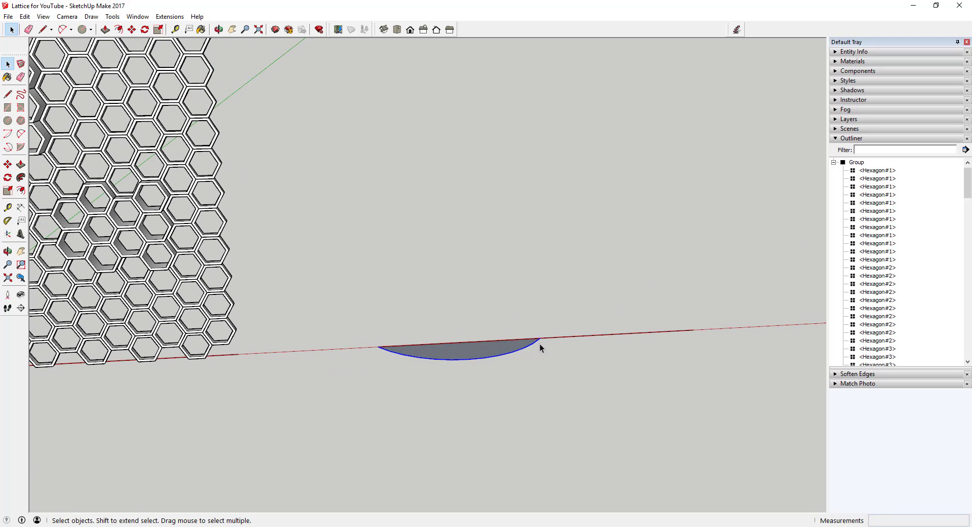
key("m")
key("ctrl")
left_click(378, 346)
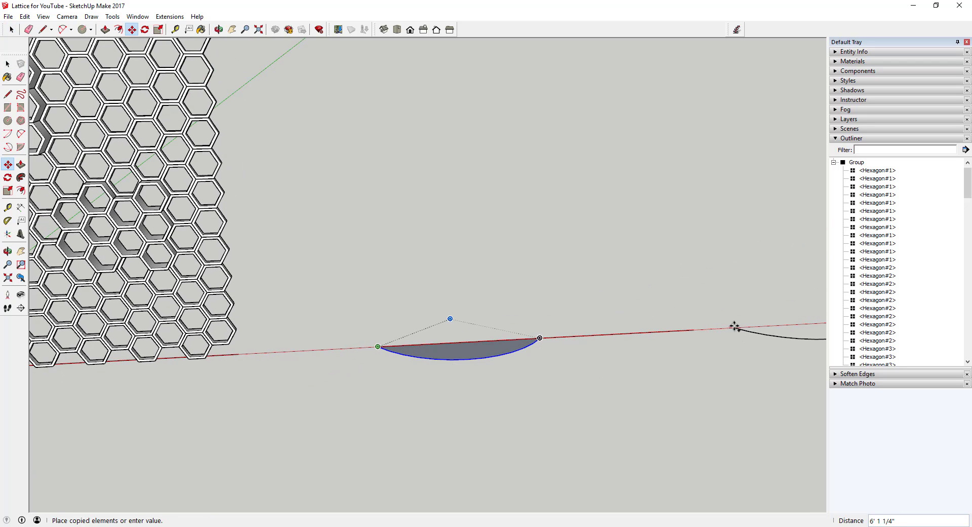
left_click(737, 327)
- Mirror the copied arc with Scale, using a green-axis factor of -1.00
key("s")
middle_click_drag(737, 327, 754, 320)
mouse_move(755, 319)
left_mouse_down()
mouse_move(772, 328)
mouse_move(761, 306)
left_mouse_up()
key("space")
key("s")
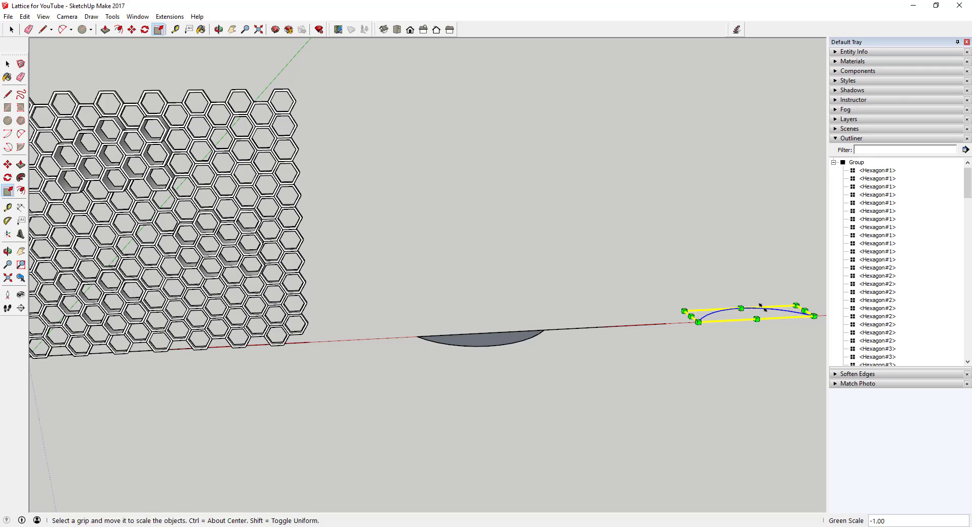
key("space")
- Move the mirrored arc so its near endpoint meets the end of the first arc, forming an S-curve
key("m")
left_click(698, 322)
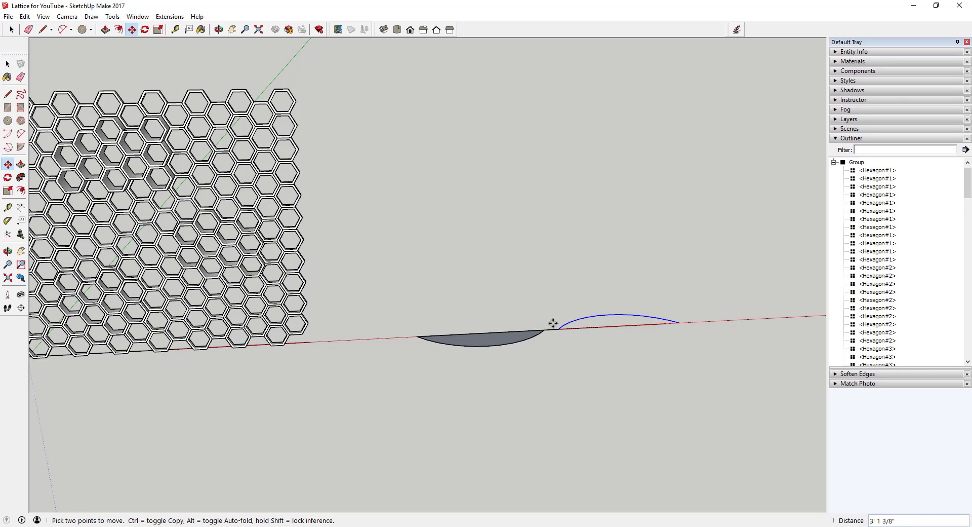
left_click(544, 329)
- Erase the straight line running between the ends of the two arcs
key("e")
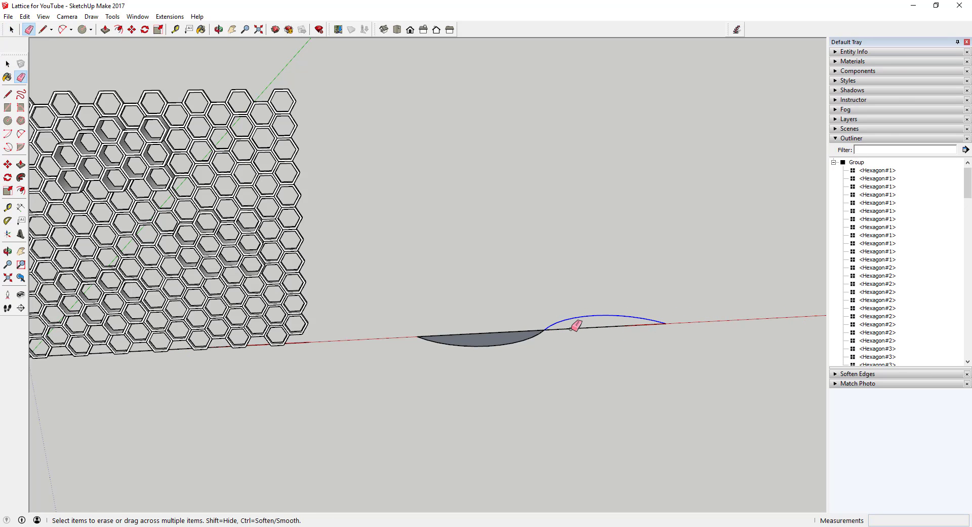
mouse_move(568, 326)
left_mouse_down()
mouse_move(521, 329)
mouse_move(527, 344)
left_mouse_up()
key("space")
mouse_move(527, 344)
middle_mouse_down()
mouse_move(495, 379)
mouse_move(531, 391)
middle_mouse_up()
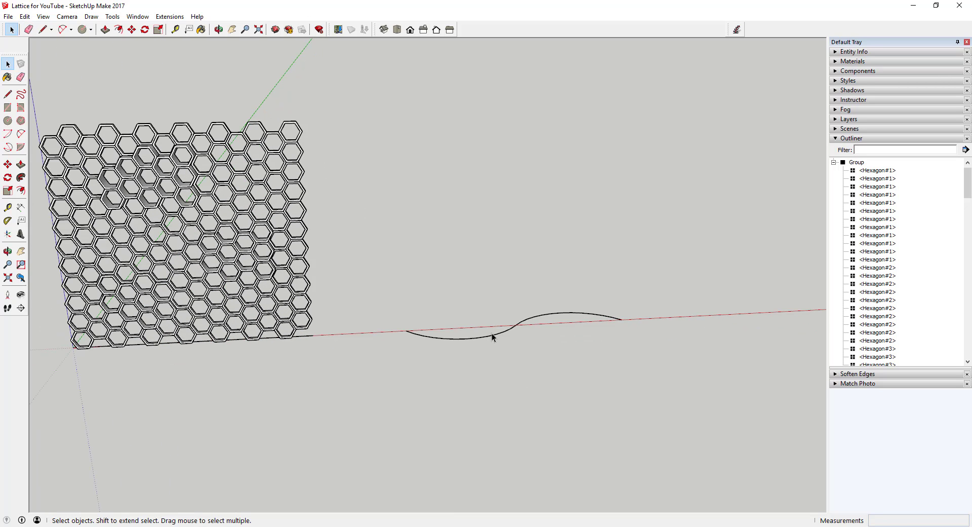
- Select both arcs and join them into one continuous curve with Weld
left_click(521, 323)
left_click_drag(367, 271, 570, 379)
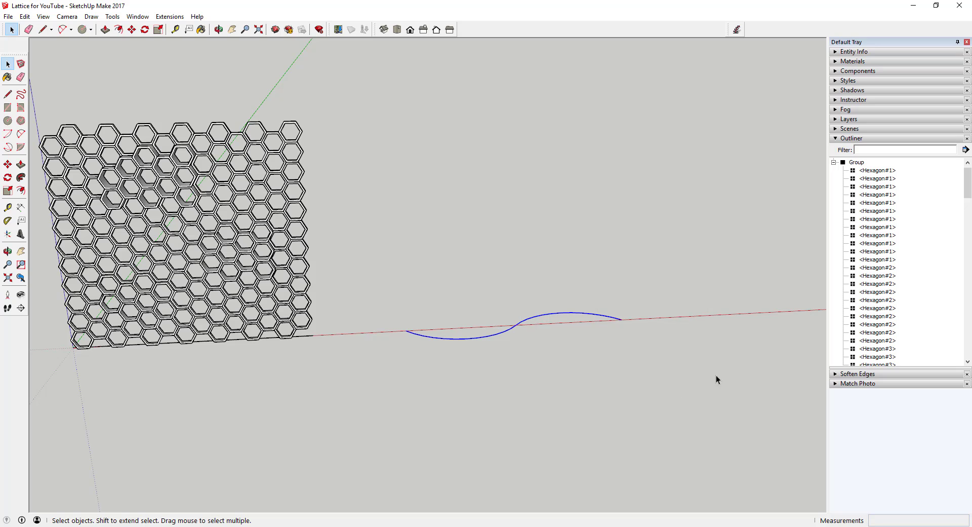
left_click(162, 18)
left_click(177, 39)
left_click(517, 328)
- Check the three bending inputs by selecting the lattice group, the straight base line and the welded curve individually
scroll(560, 366, "down", 3)
scroll(581, 341, "up", 2)
scroll(612, 377, "up", 2)
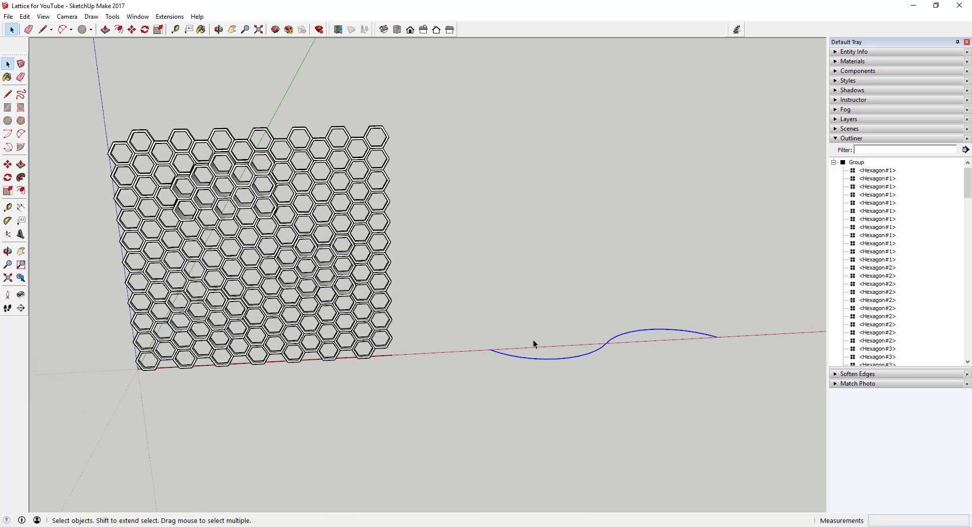
scroll(608, 349, "down", 2)
scroll(642, 351, "up", 2)
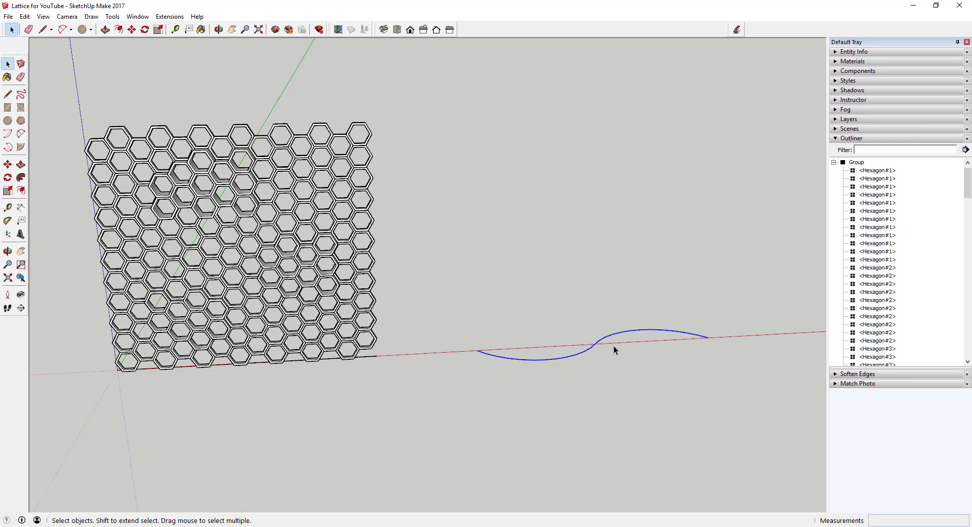
left_click(319, 293)
middle_click_drag(344, 298, 354, 273)
scroll(330, 273, "up", 2)
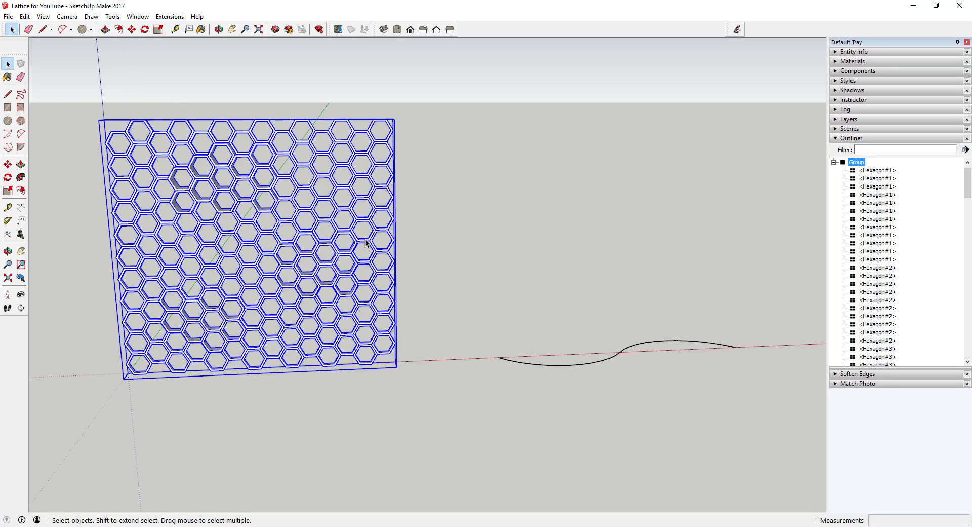
left_click(312, 369)
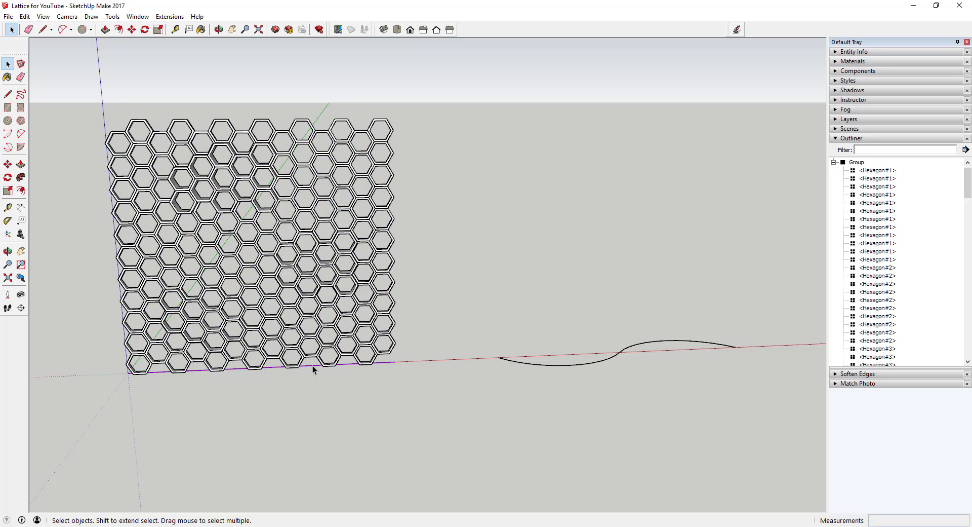
left_click(558, 364)
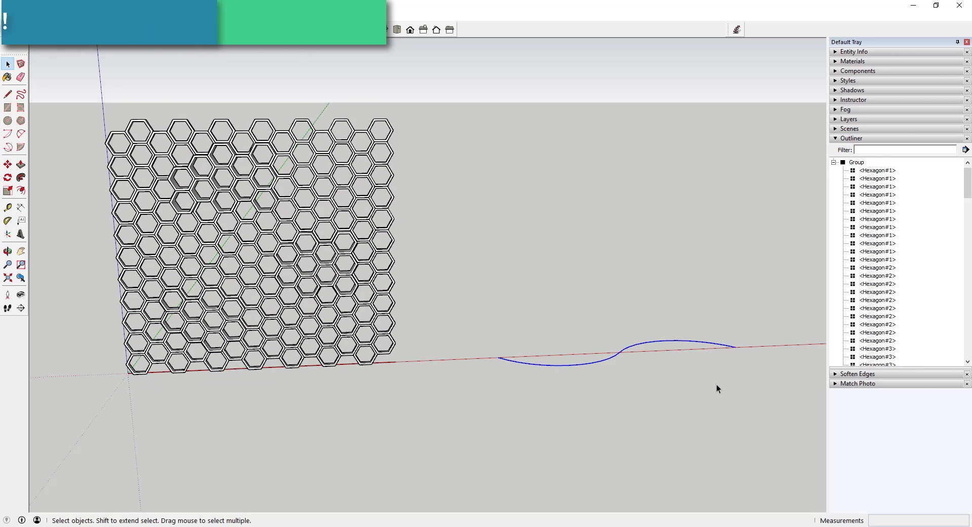
- Select the lattice group and save the model
left_click(294, 226)
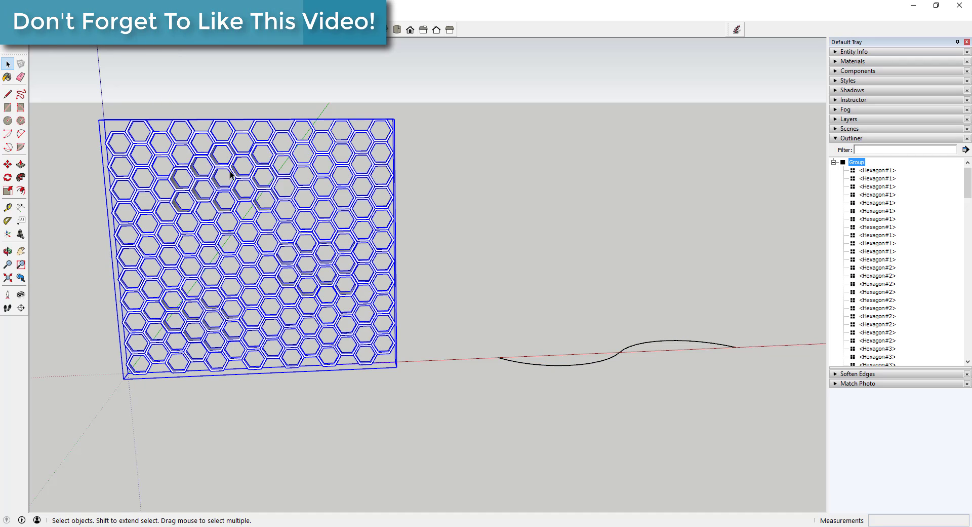
left_click(8, 16)
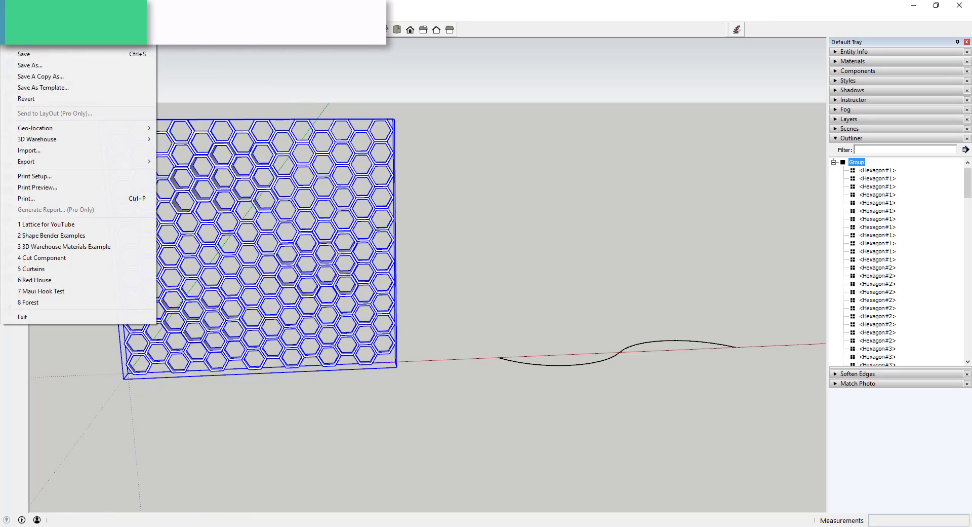
left_click(22, 57)
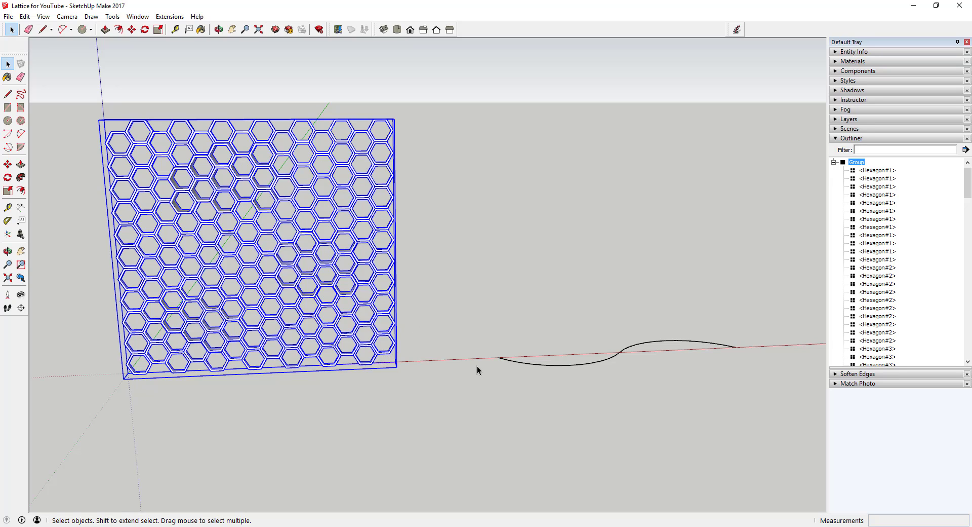
- Bend the lattice group along the welded S-curve with Shape Bender, using the straight base line as reference, and accept the previewed result
middle_click_drag(372, 246, 360, 245)
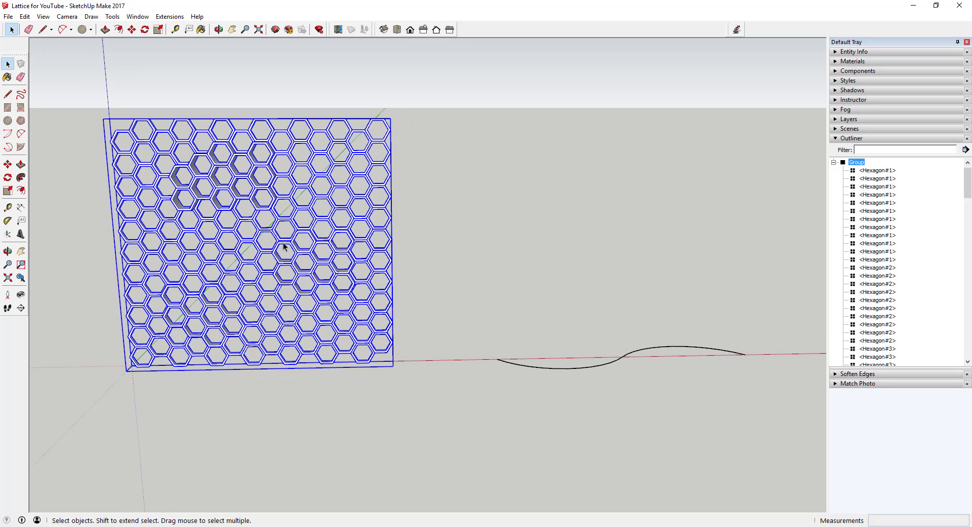
left_click(182, 17)
mouse_move(197, 62)
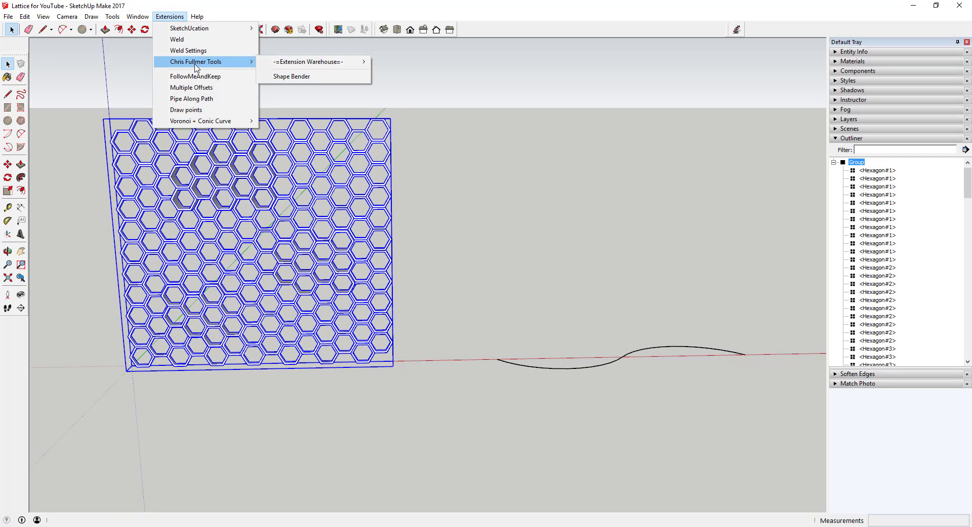
left_click(296, 76)
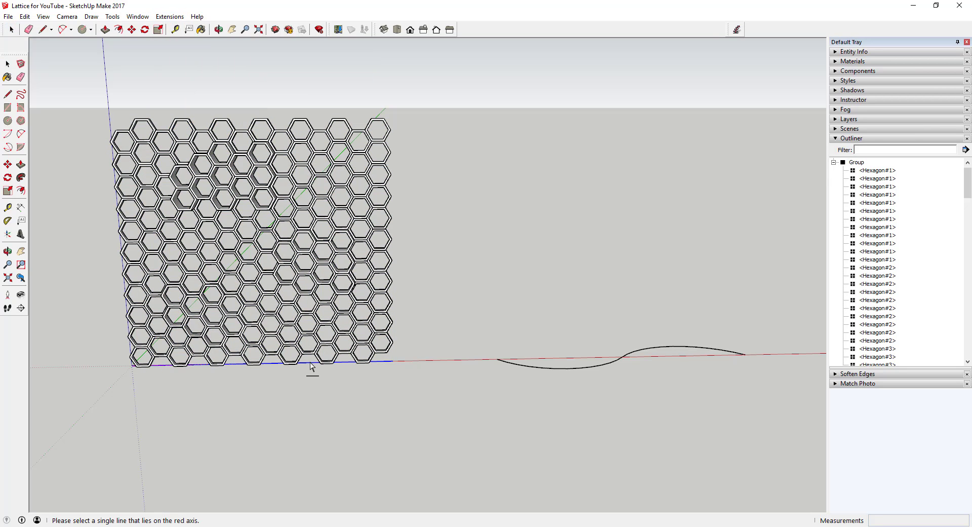
left_click(311, 362)
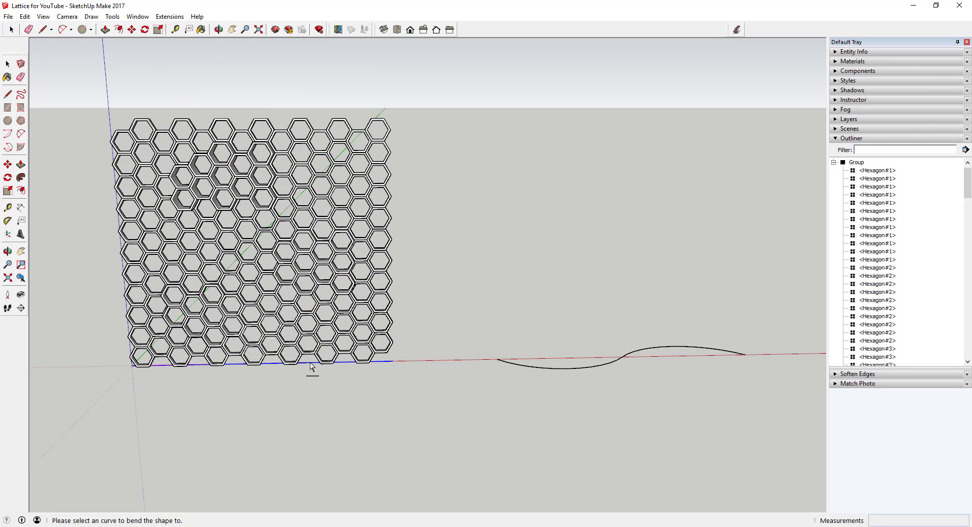
left_click(553, 370)
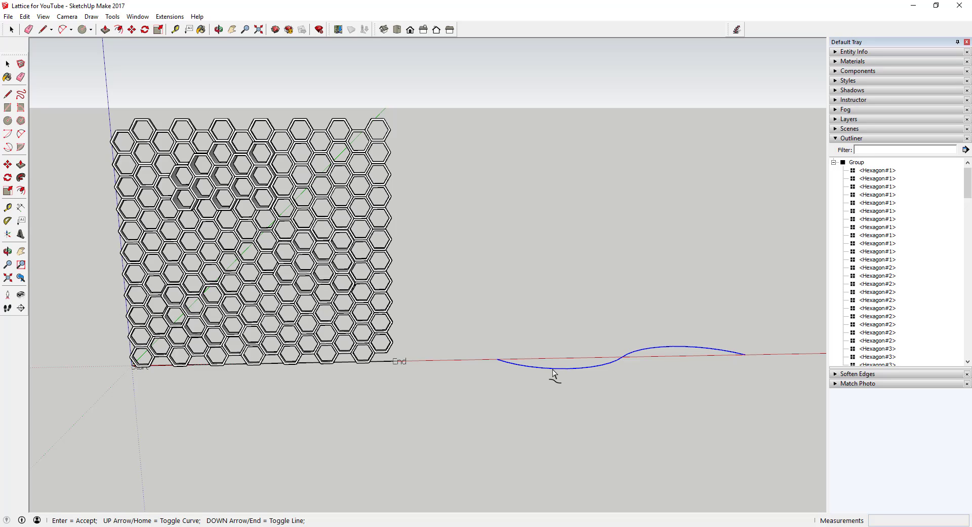
key("Return")
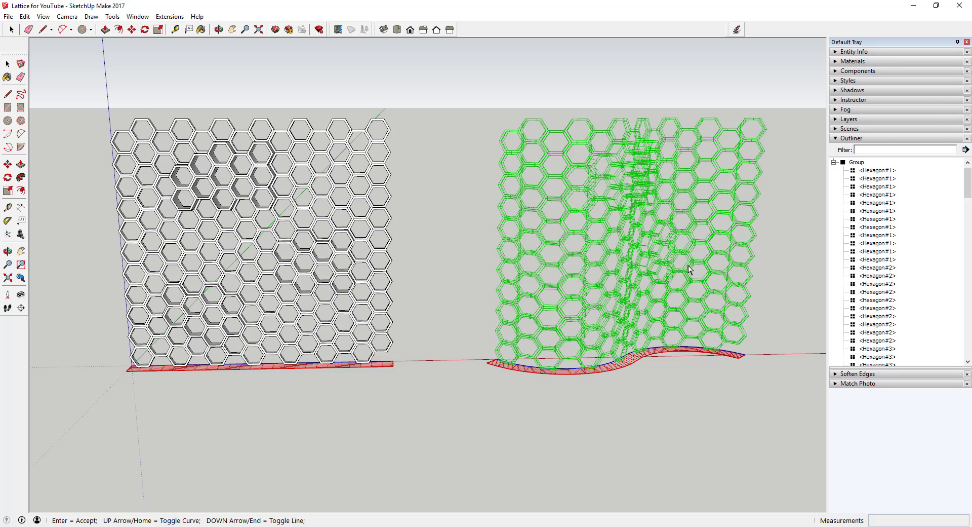
middle_click_drag(627, 266, 675, 241)
middle_click_drag(589, 203, 350, 217)
scroll(381, 235, "up", 5)
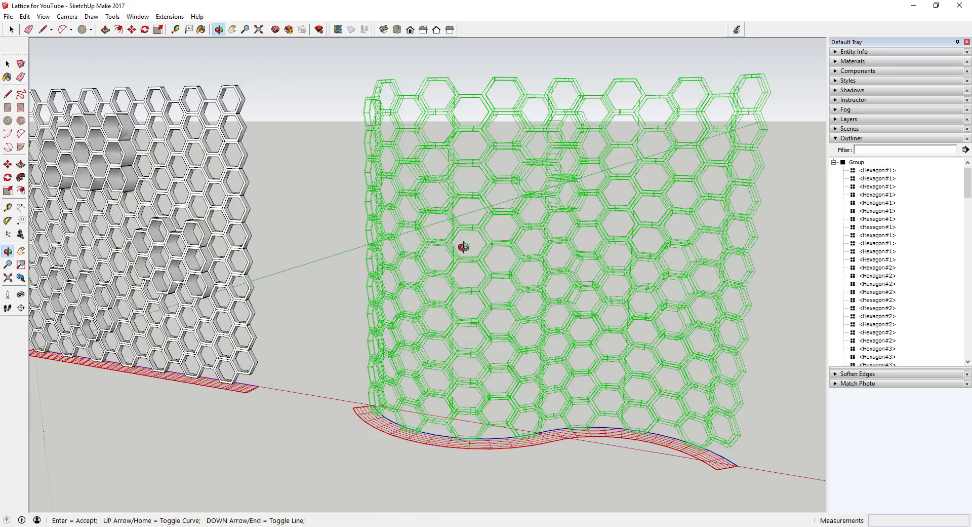
middle_click_drag(462, 248, 575, 239)
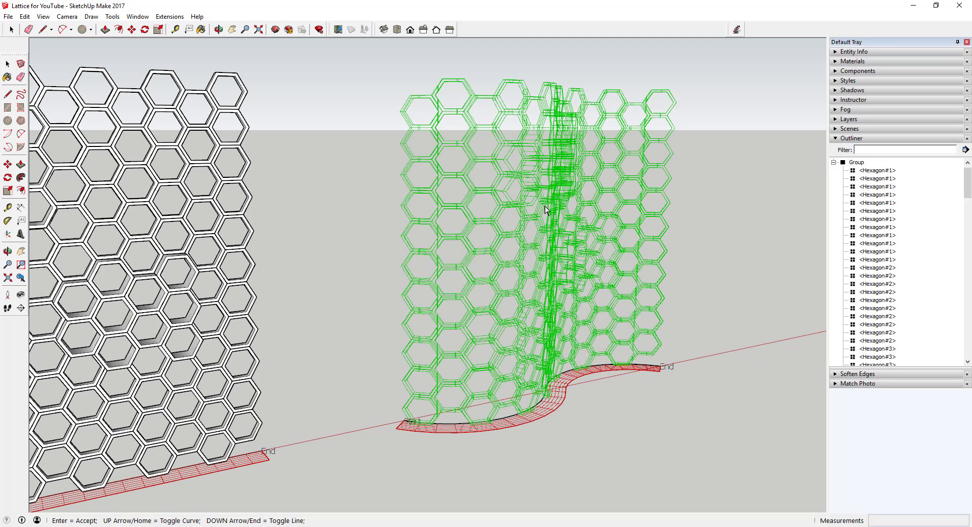
key("Return")
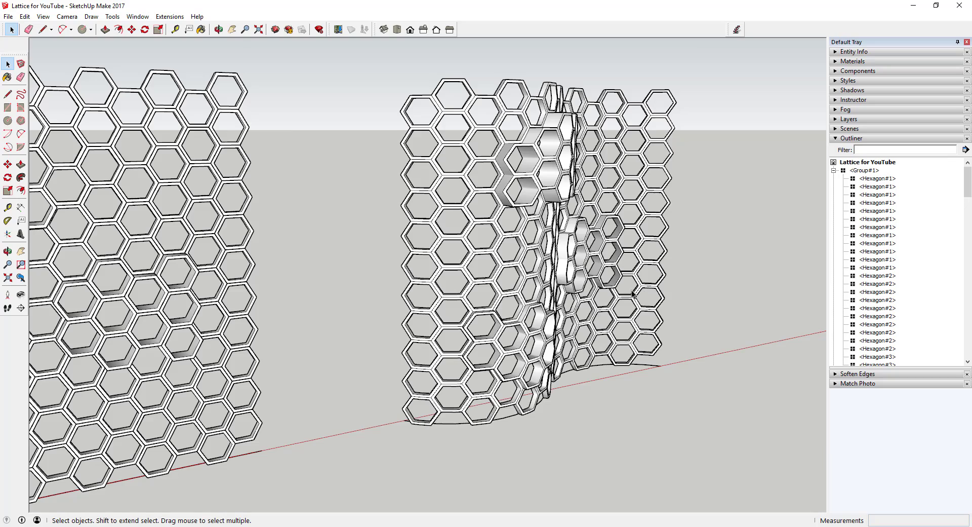
- Select the bent lattice component and examine its curvature and deeper hexagons from several angles and distances
mouse_move(625, 265)
middle_mouse_down()
mouse_move(625, 321)
mouse_move(693, 329)
middle_mouse_up()
scroll(694, 330, "up", 10)
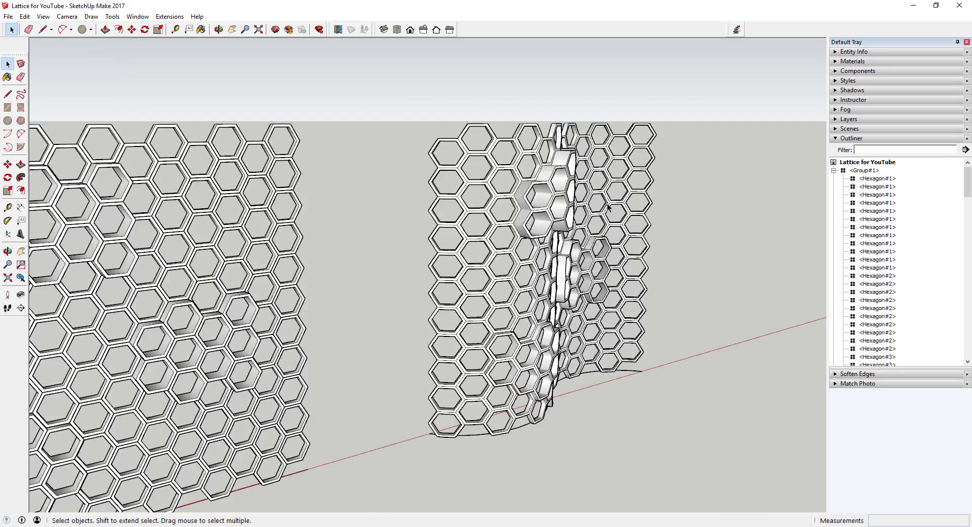
middle_click_drag(607, 228, 337, 154)
middle_click_drag(437, 276, 369, 303)
left_click(369, 302)
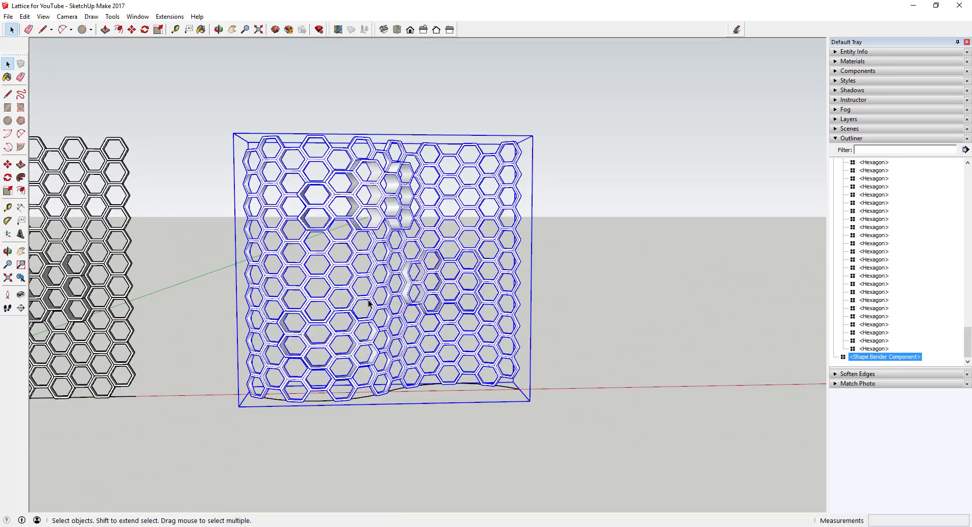
scroll(368, 303, "down", 3)
scroll(378, 290, "up", 4)
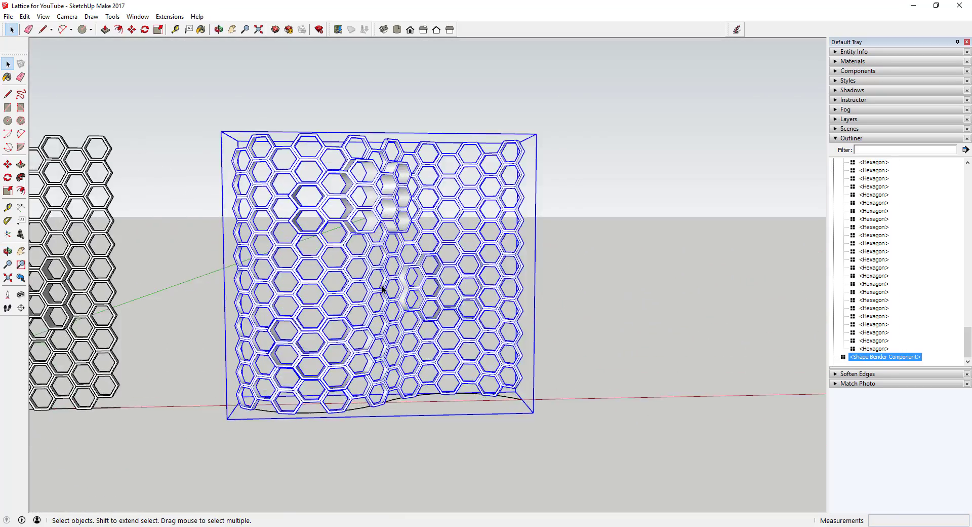
scroll(382, 286, "down", 3)
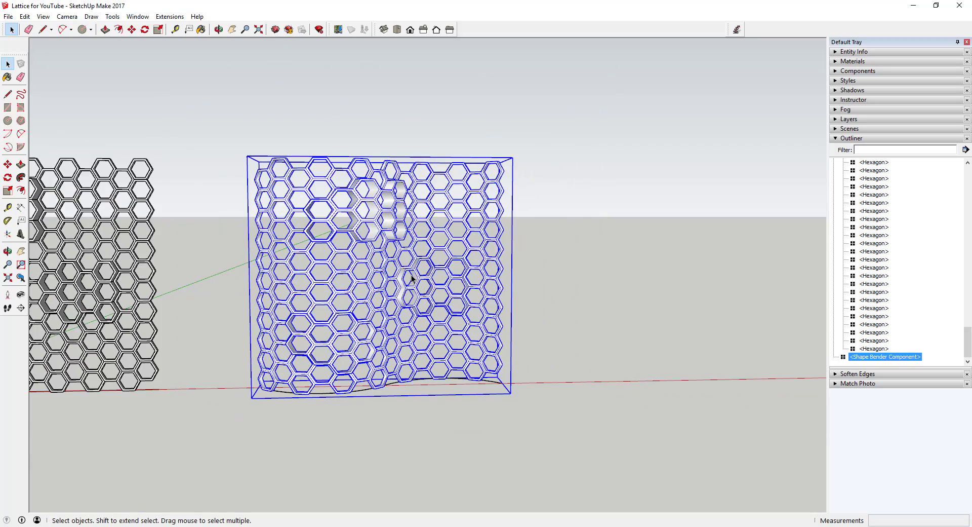
mouse_move(461, 277)
middle_mouse_down()
mouse_move(505, 287)
mouse_move(475, 288)
middle_mouse_up()
- Rotate the bent lattice component by -90° within its upright plane, about its centre
key("m")
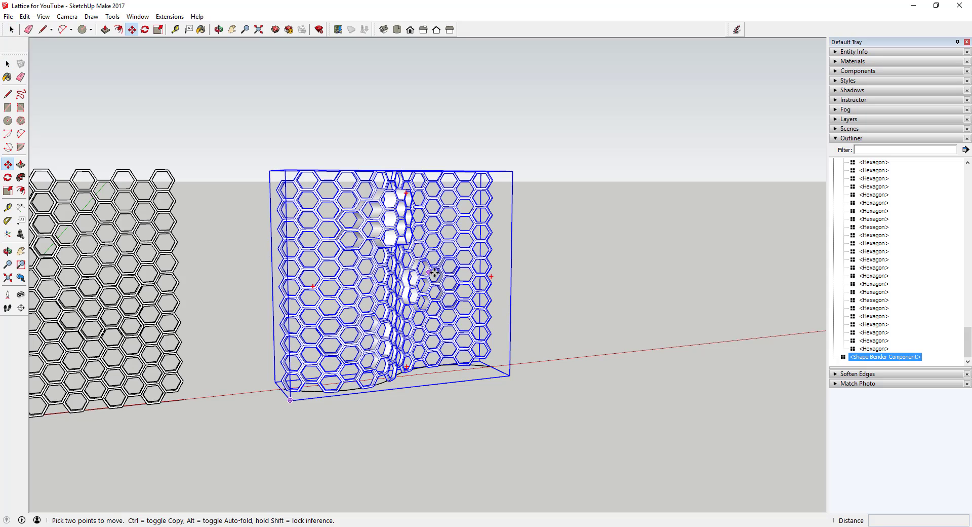
key("space")
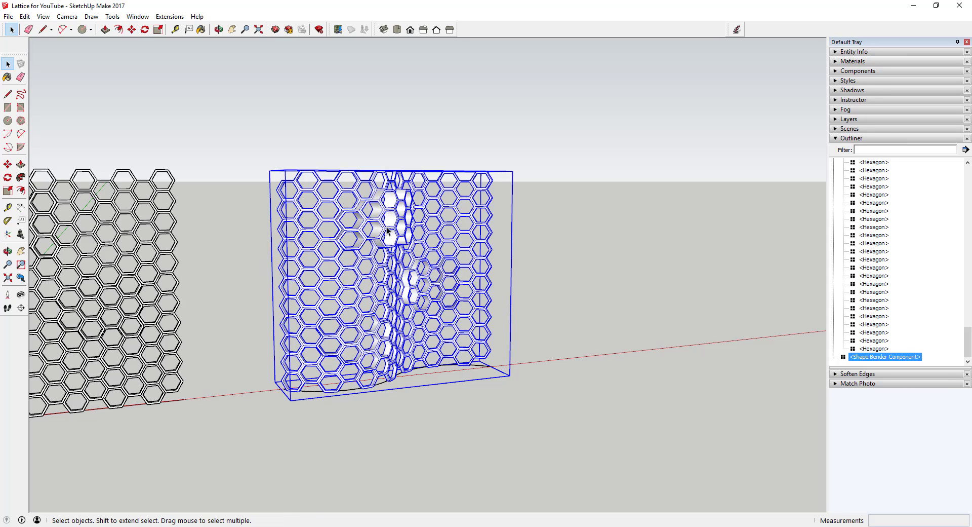
key("m")
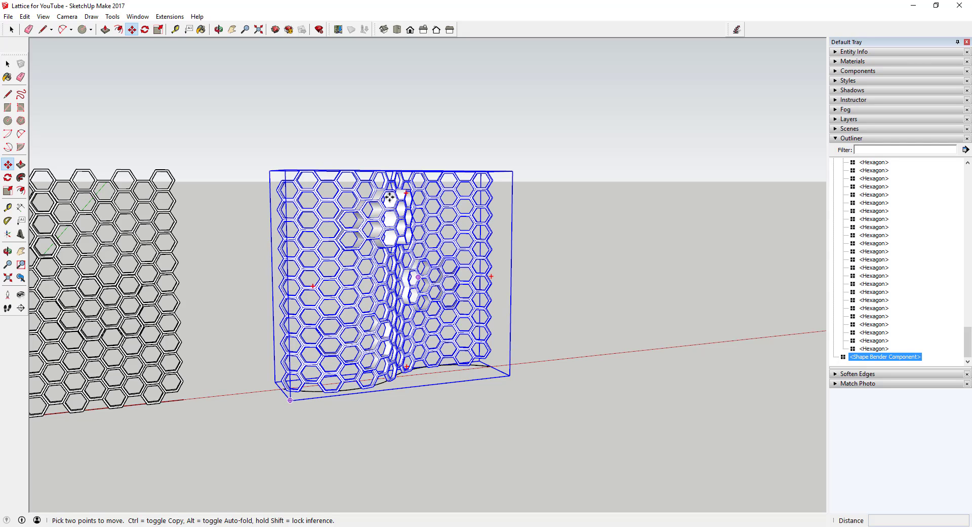
mouse_move(493, 277)
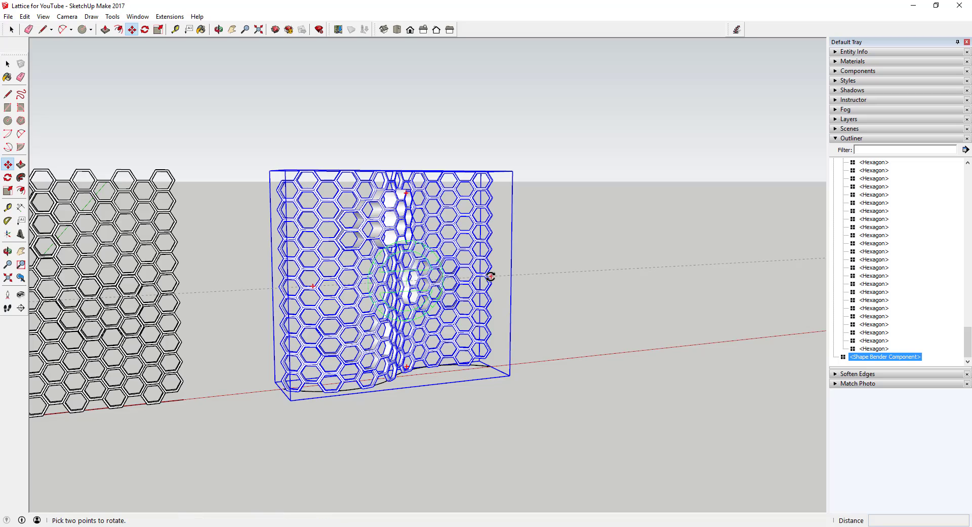
left_click(491, 276)
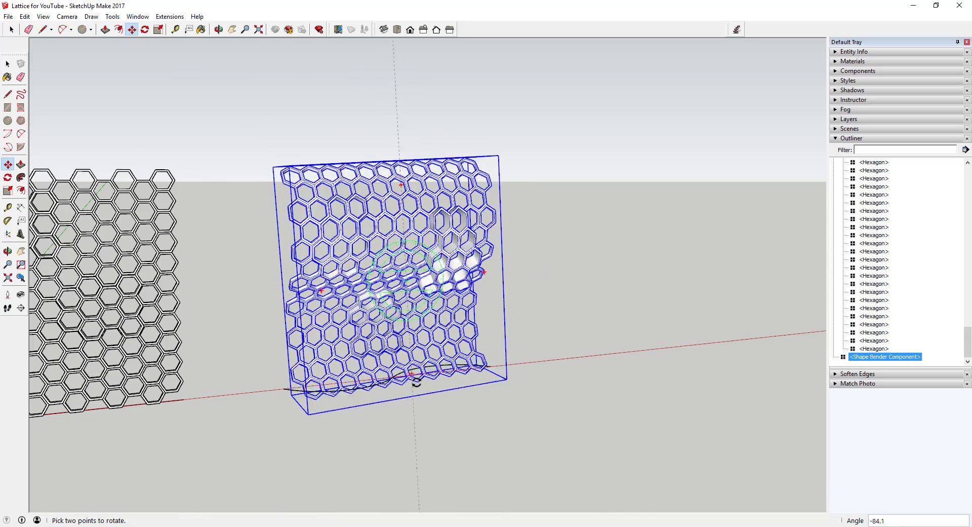
left_click(406, 384)
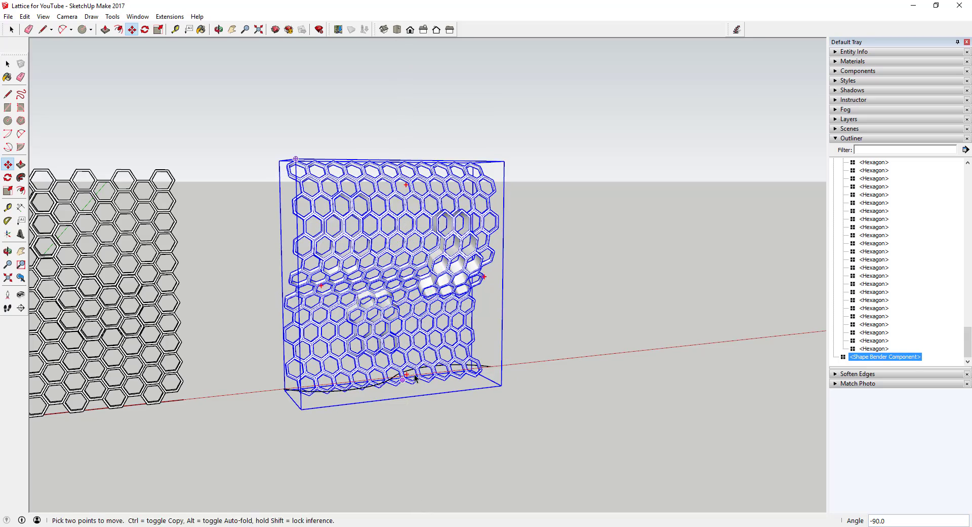
- Erase the welded S-curve lying at the base of the rotated lattice
key("space")
key("e")
scroll(292, 382, "up", 3)
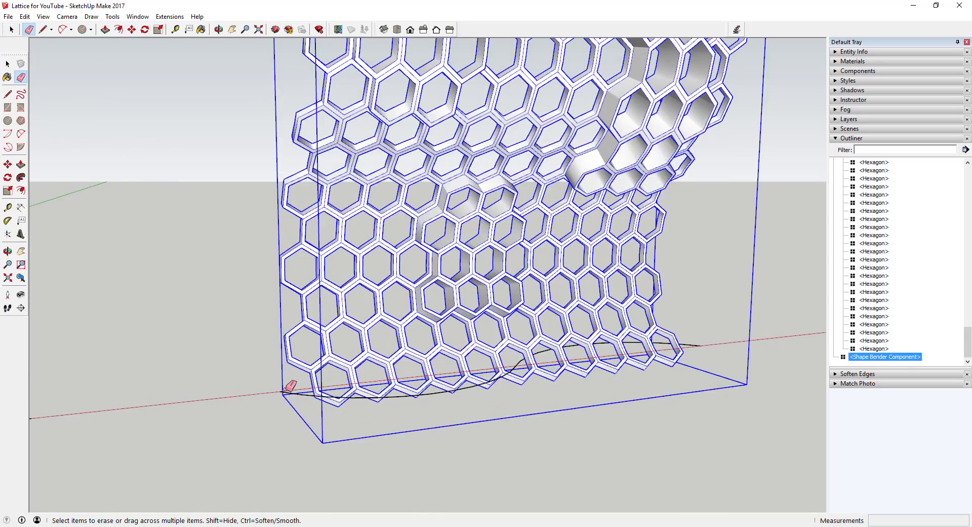
left_click(284, 388)
scroll(306, 381, "down", 5)
scroll(428, 363, "up", 2)
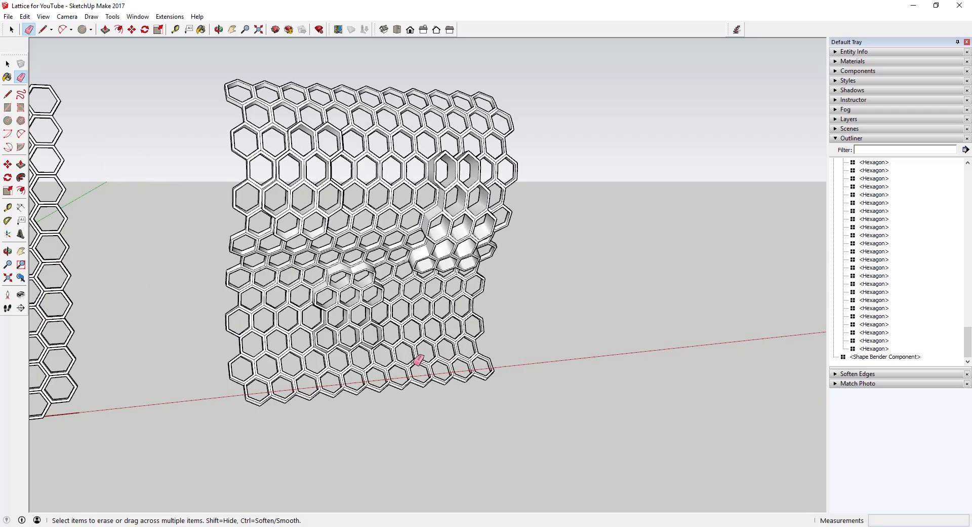
key("space")
- Draw a straight line parallel to the red axis across the full width of the bent lattice, starting at its lower outer edge
mouse_move(333, 361)
middle_mouse_down()
mouse_move(297, 369)
mouse_move(245, 329)
middle_mouse_up()
scroll(278, 249, "down", 3)
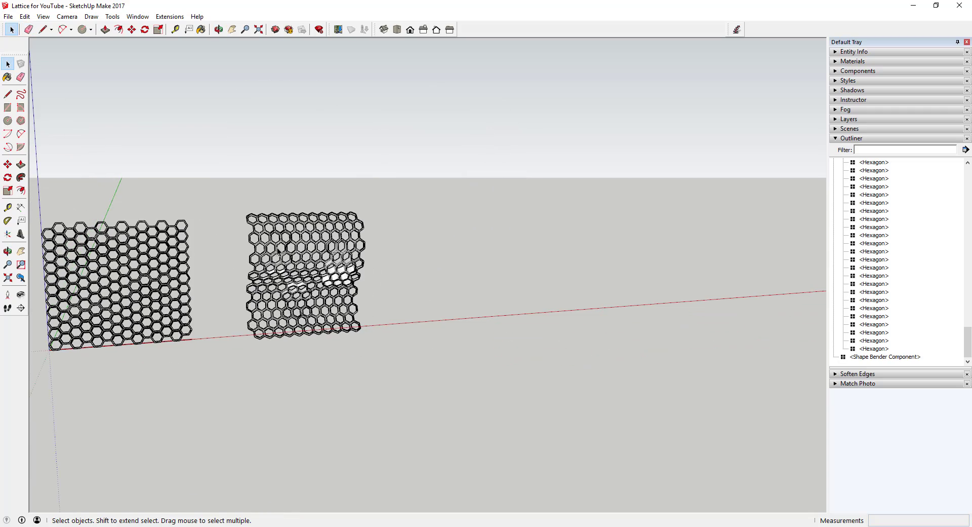
scroll(291, 247, "up", 2)
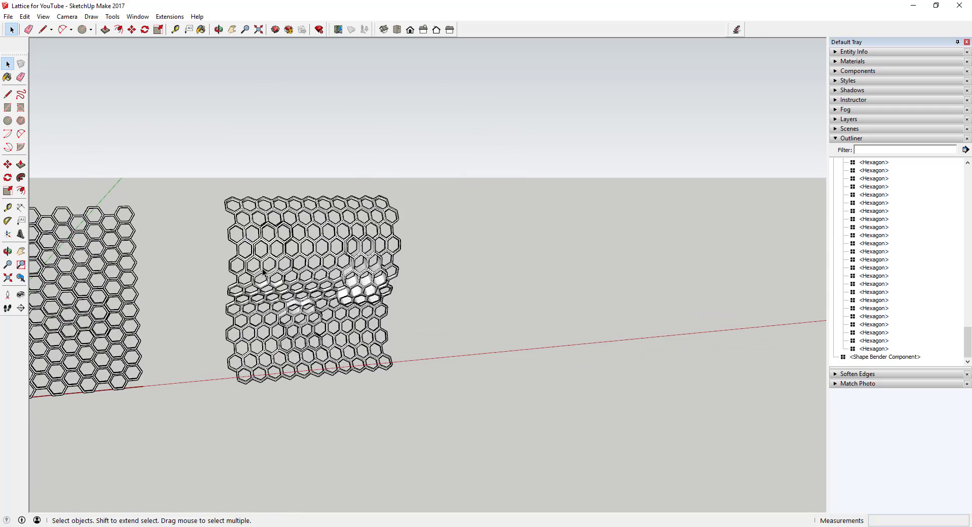
scroll(254, 373, "up", 4)
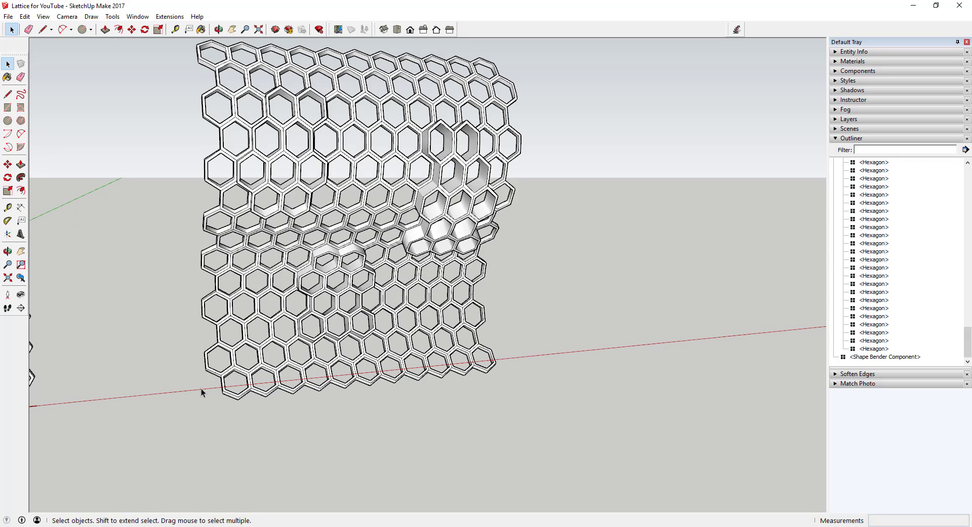
key("l")
scroll(217, 381, "up", 2)
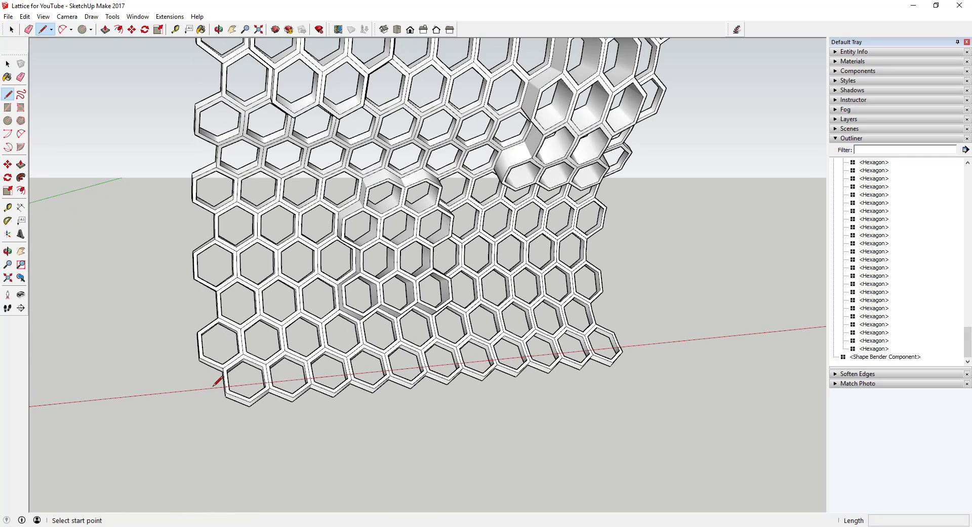
left_click(199, 360)
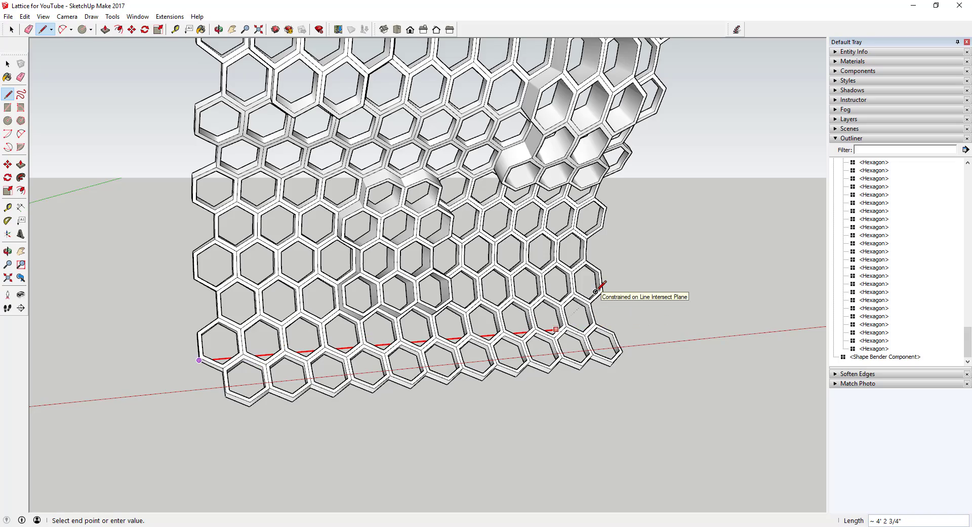
middle_click_drag(646, 319, 603, 385)
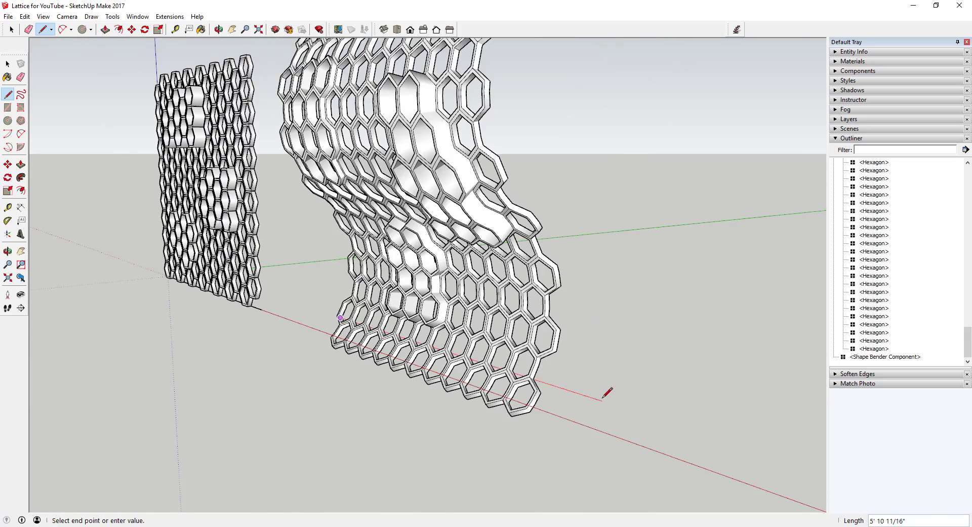
left_click(556, 350)
key("space")
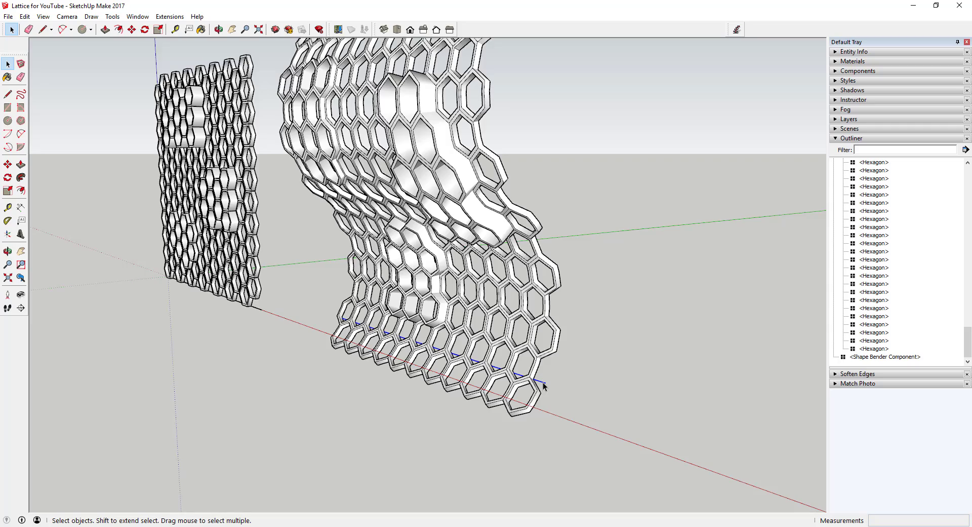
- Copy the new width line about 7' 4 7/8" along the red axis, into the empty space beyond the bent lattice
scroll(544, 386, "down", 3)
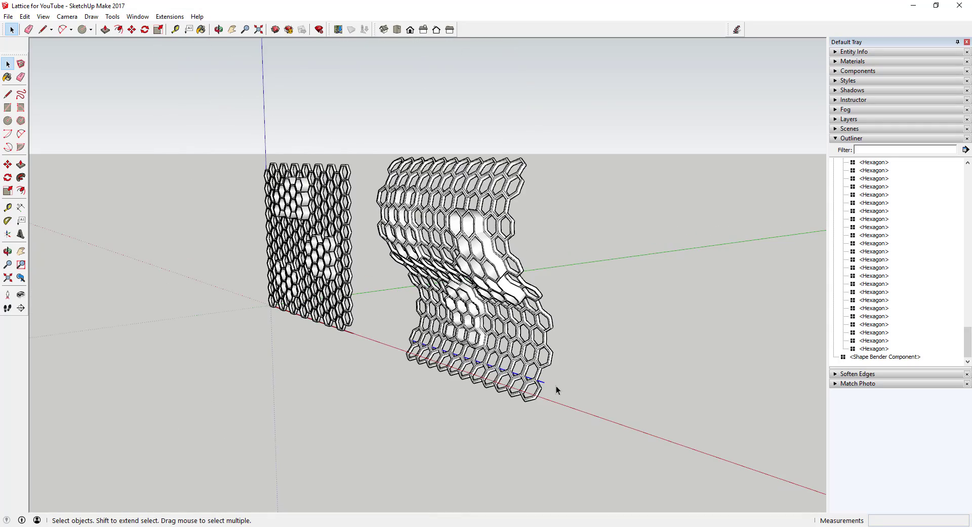
scroll(545, 390, "up", 3)
scroll(494, 373, "down", 2)
middle_click_drag(495, 373, 644, 341)
scroll(488, 340, "up", 6)
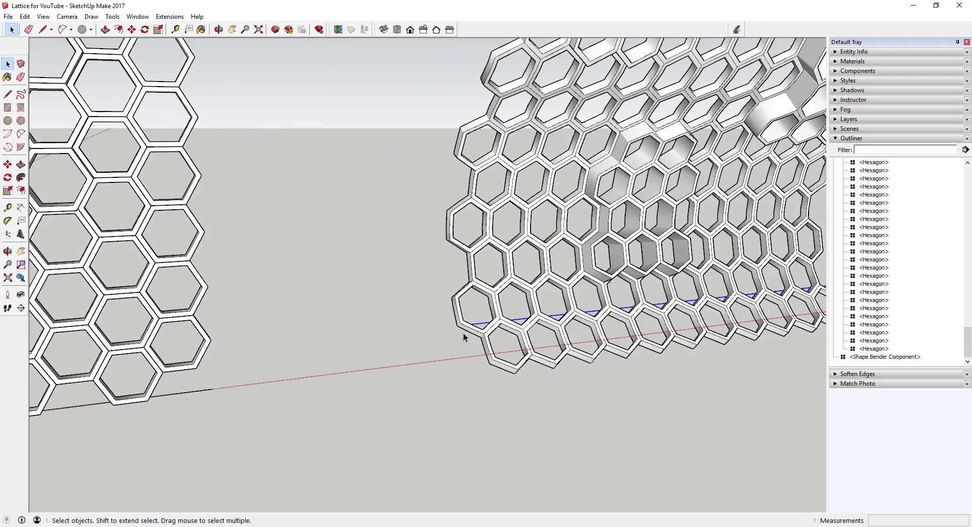
key("m")
key("ctrl")
left_click(455, 326)
scroll(453, 329, "down", 2)
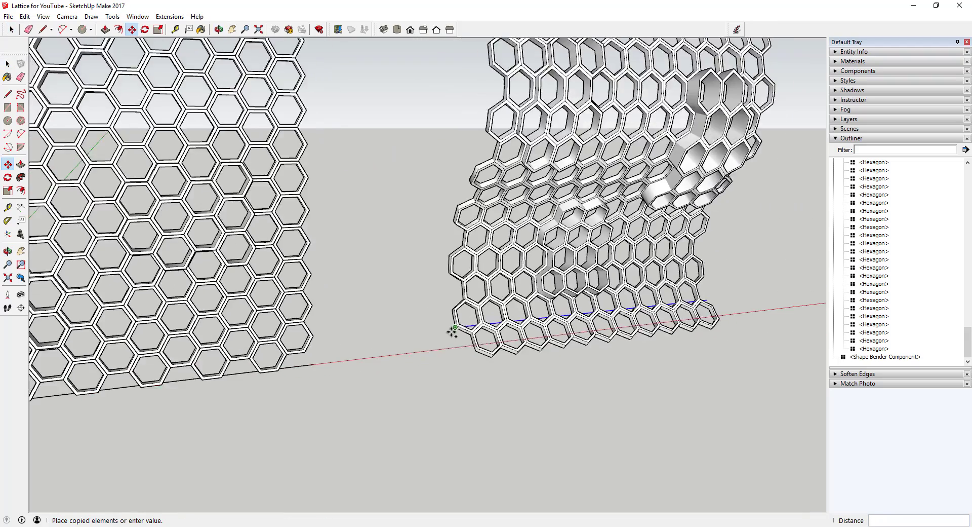
scroll(452, 331, "down", 4)
left_click(653, 307)
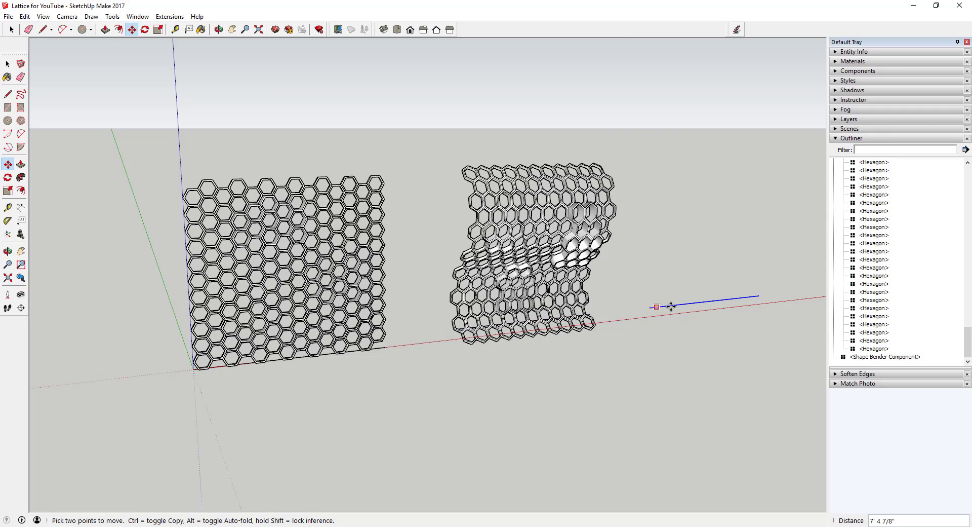
- Draw an arc between the copied line's endpoints, bulging about 2' 5 7/8" horizontally along the green direction
scroll(709, 303, "up", 5)
middle_click_drag(636, 305, 598, 355)
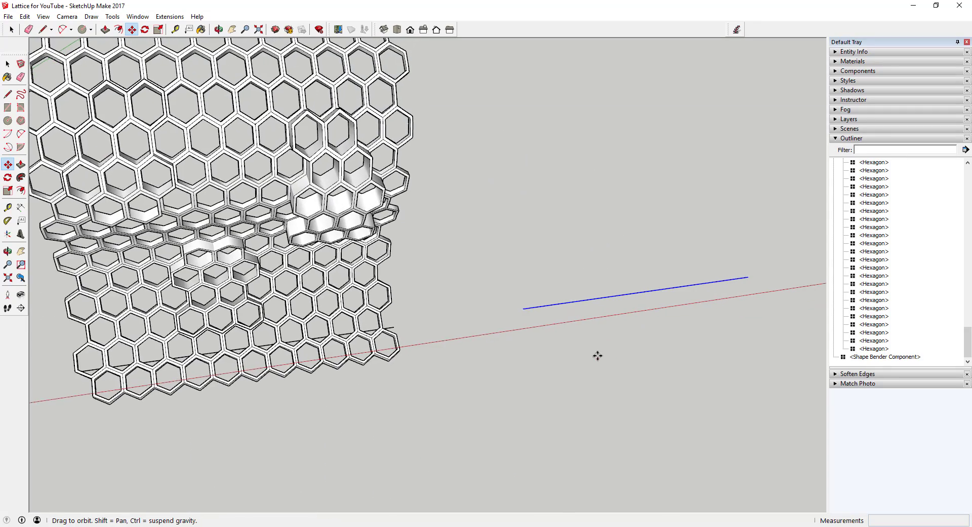
key("a")
left_click(523, 308)
left_click(748, 277)
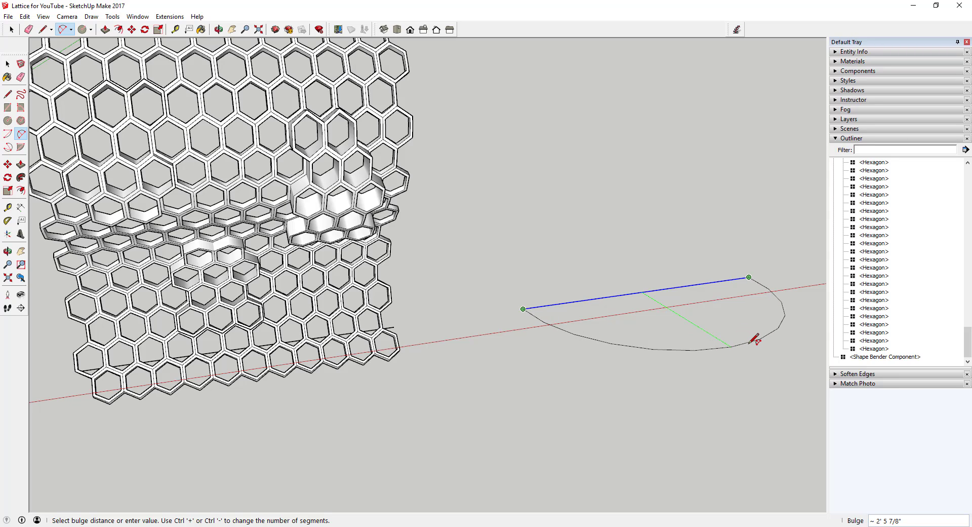
left_click(751, 342)
- Erase the copied straight line between the arc's endpoints, leaving only the arc
mouse_move(755, 337)
middle_mouse_down()
mouse_move(666, 319)
mouse_move(643, 326)
mouse_move(686, 289)
mouse_move(683, 317)
mouse_move(712, 299)
middle_mouse_up()
key("e")
left_click(654, 320)
key("space")
scroll(633, 322, "down", 3)
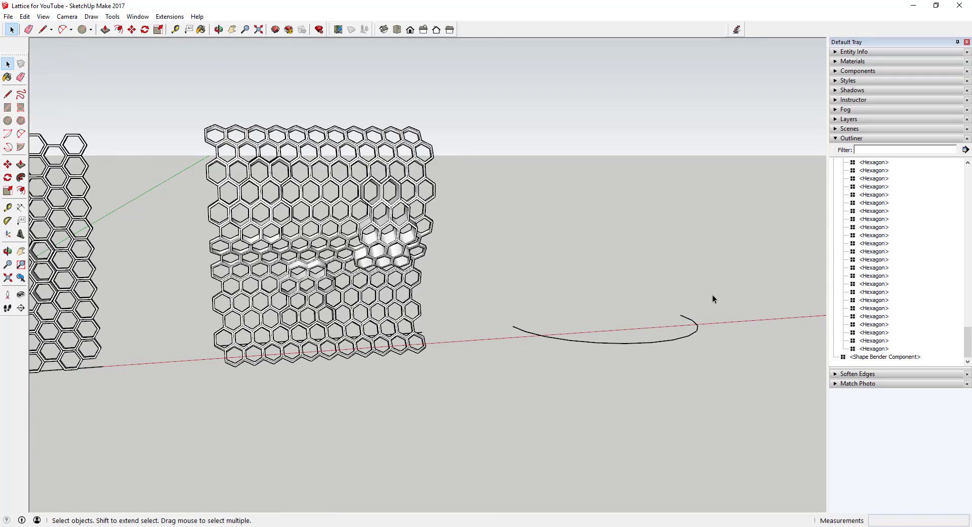
- Select the S-curved lattice and save the model
left_click(311, 242)
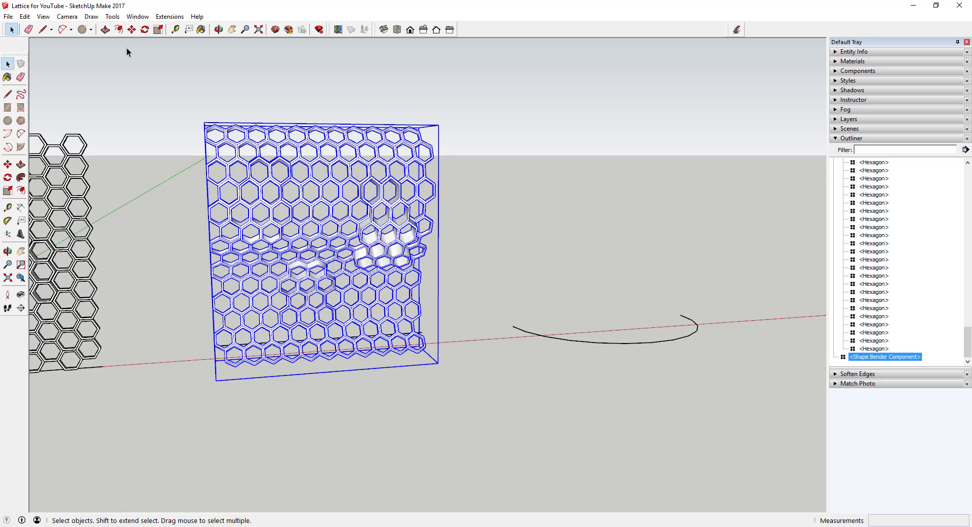
left_click(8, 16)
left_click(30, 55)
- Preview bending the lattice along the arc with Shape Bender, using the straight line along its lower edge as the reference line
left_click(170, 16)
mouse_move(197, 63)
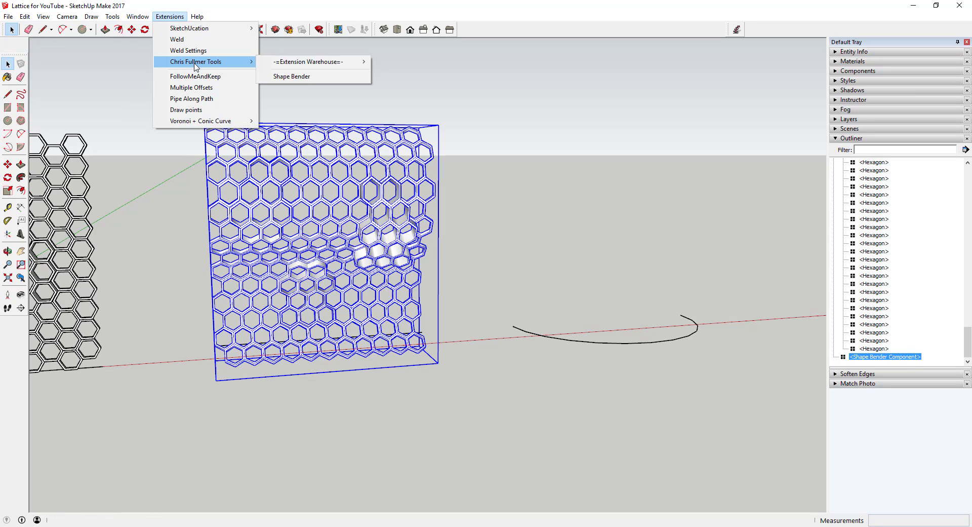
left_click(302, 76)
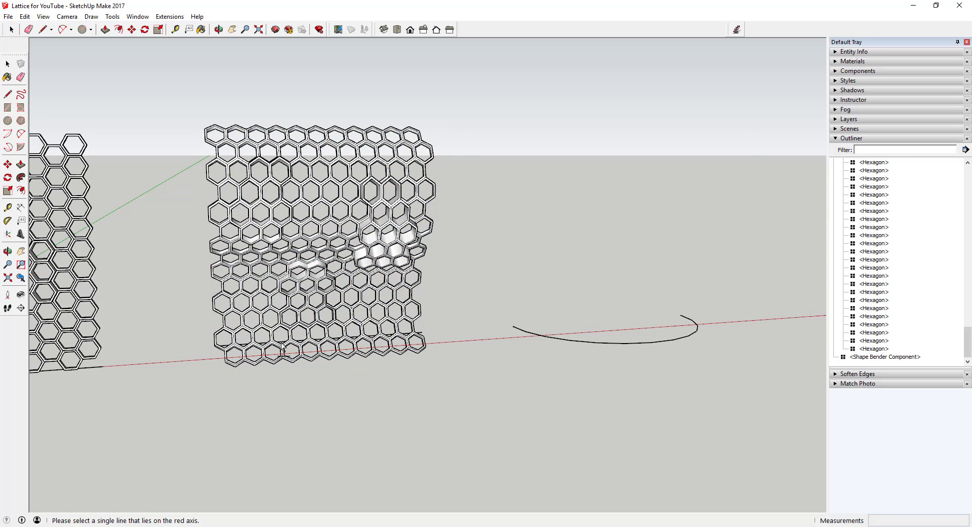
middle_click_drag(284, 350, 280, 375)
scroll(285, 350, "up", 4)
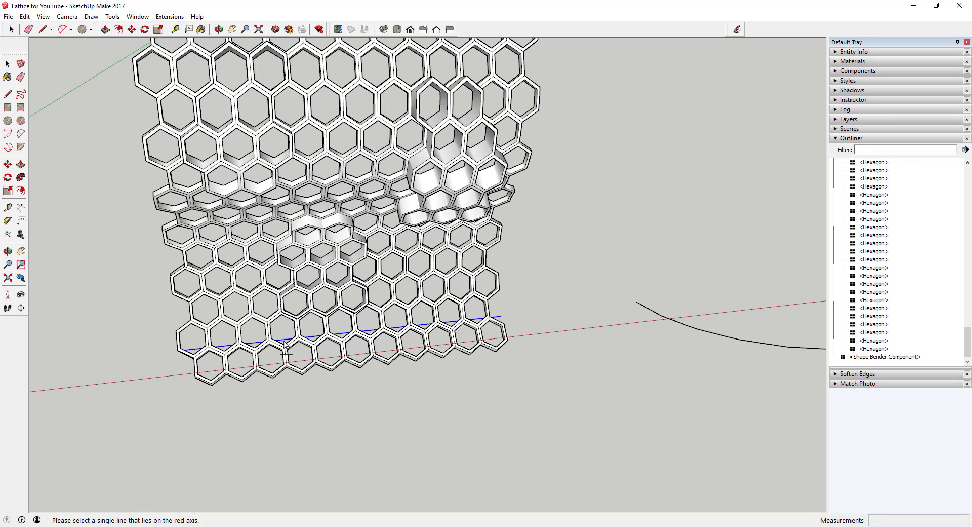
left_click(285, 350)
scroll(283, 349, "down", 5)
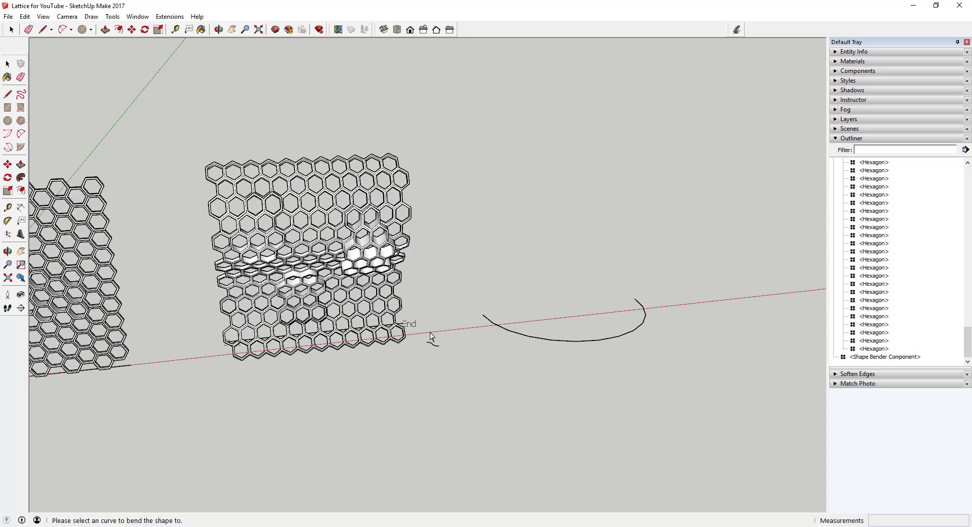
left_click(543, 338)
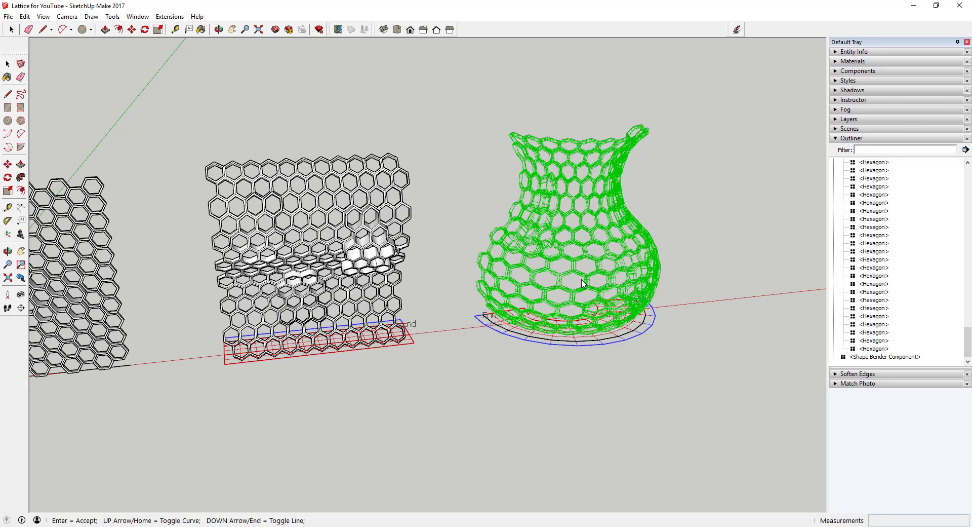
- Compare the bend with the curve direction flipped, then accept it in the original direction with the wide belly at the base
key("Up")
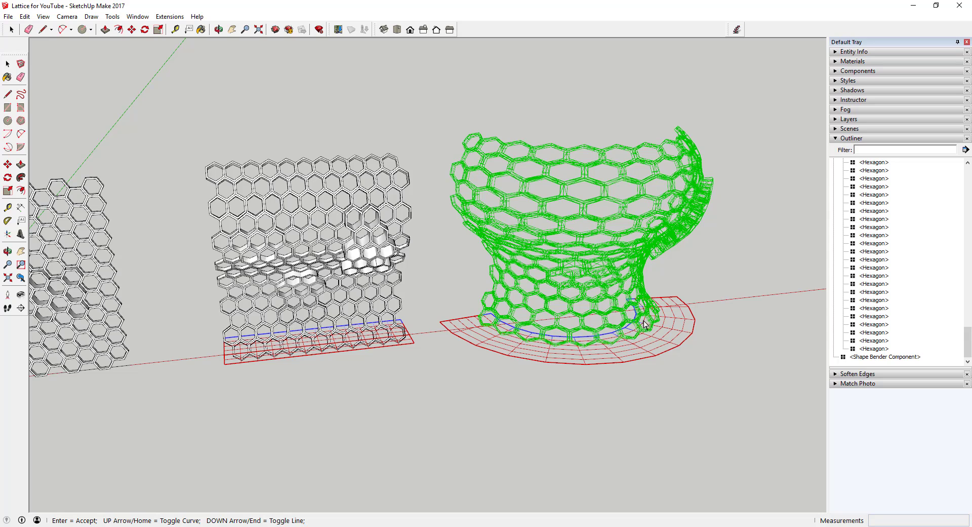
key("Up")
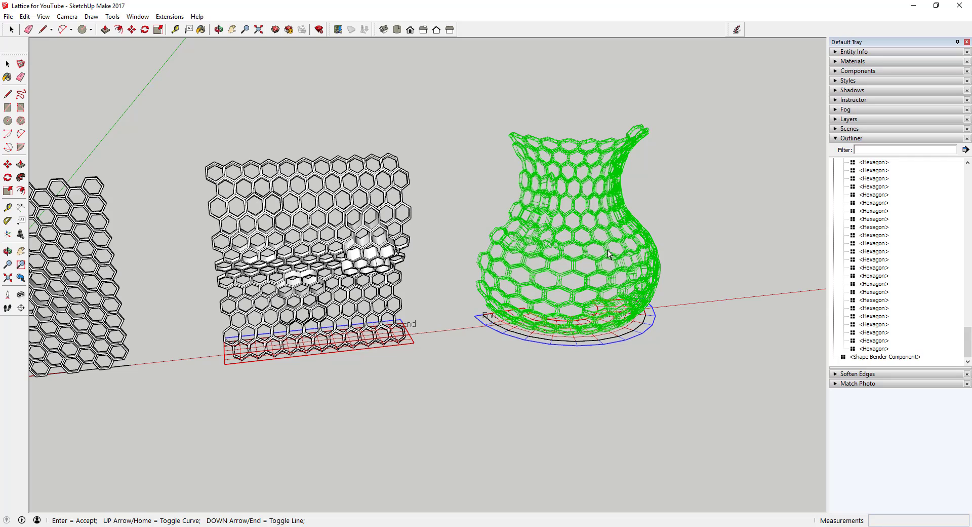
key("Return")
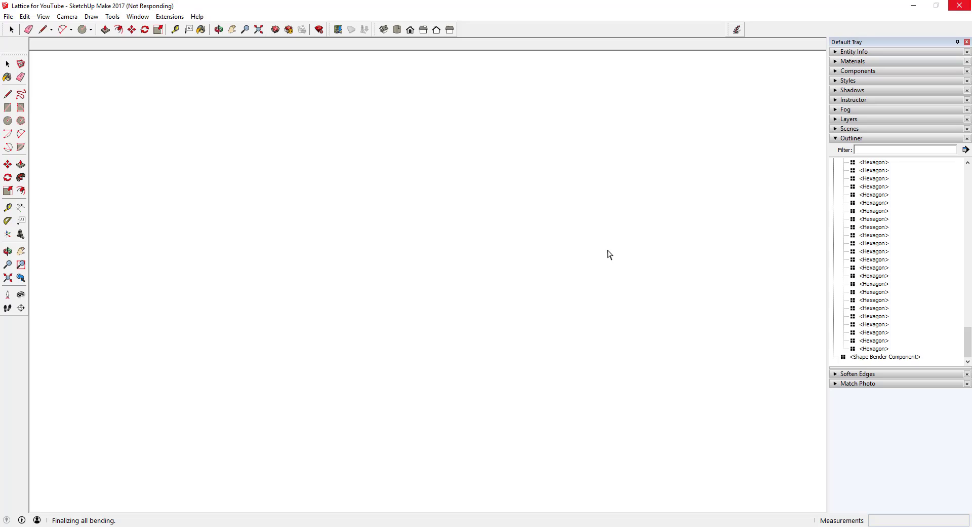
- Examine on which side the deeper hexagons protrude in the arc-bent lattice, comparing it with the S-curved source lattice
mouse_move(609, 255)
middle_mouse_down()
mouse_move(651, 206)
mouse_move(699, 234)
mouse_move(533, 222)
middle_mouse_up()
scroll(532, 222, "down", 5)
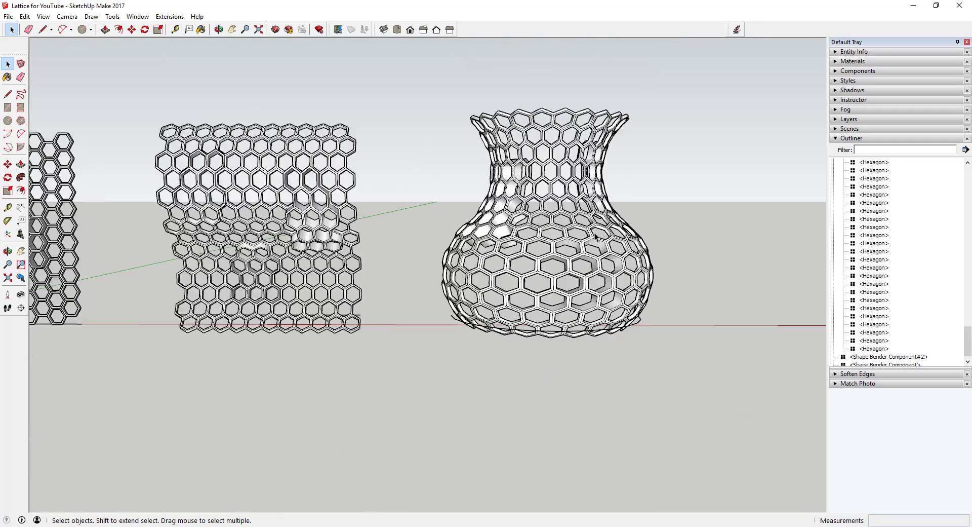
middle_click_drag(602, 232, 242, 224)
scroll(377, 223, "up", 3)
scroll(439, 223, "down", 5)
scroll(384, 229, "up", 4)
scroll(242, 224, "up", 2)
scroll(262, 197, "up", 2)
scroll(261, 196, "down", 3)
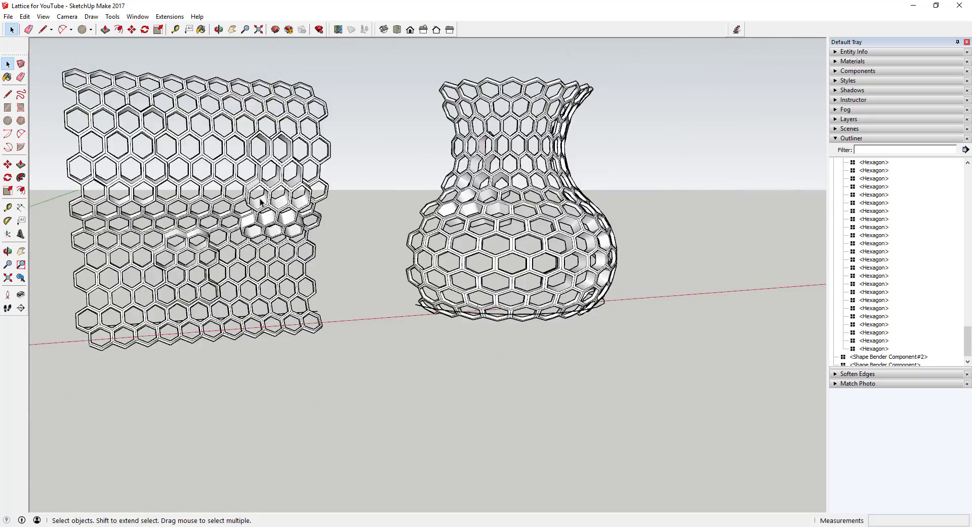
scroll(263, 201, "up", 1)
scroll(447, 218, "up", 2)
middle_click_drag(447, 219, 442, 229)
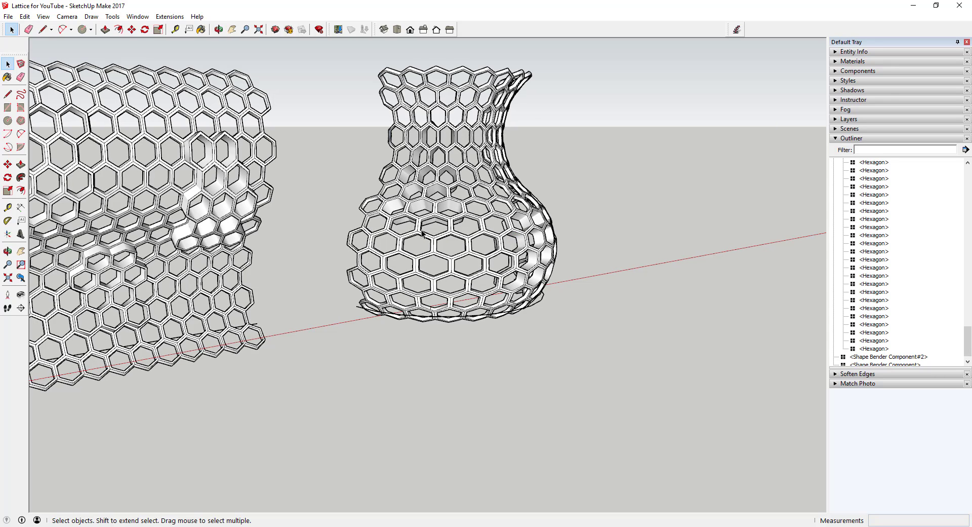
scroll(464, 192, "up", 2)
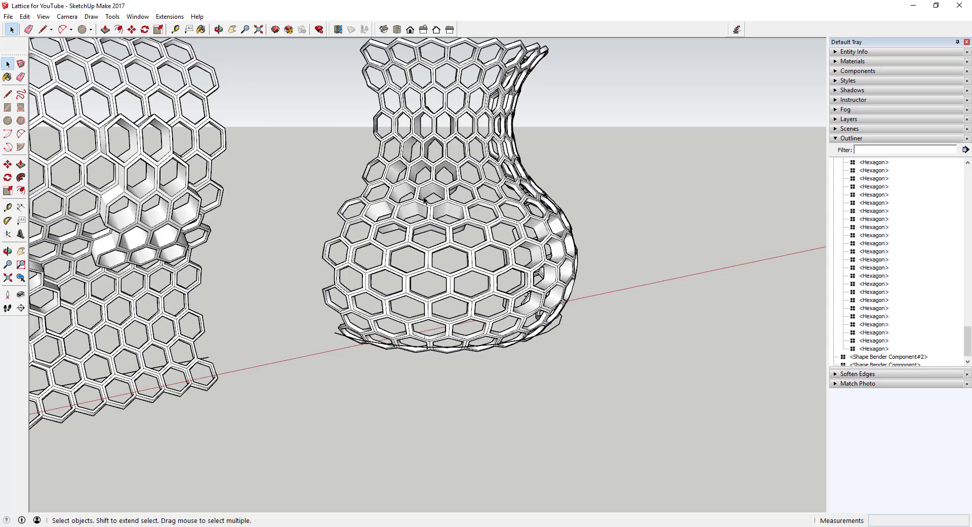
scroll(480, 205, "down", 2)
scroll(351, 206, "up", 2)
scroll(227, 207, "down", 1)
- Move the S-curved lattice slightly forward along the green direction, so that the reference line lies behind it
left_click(226, 208)
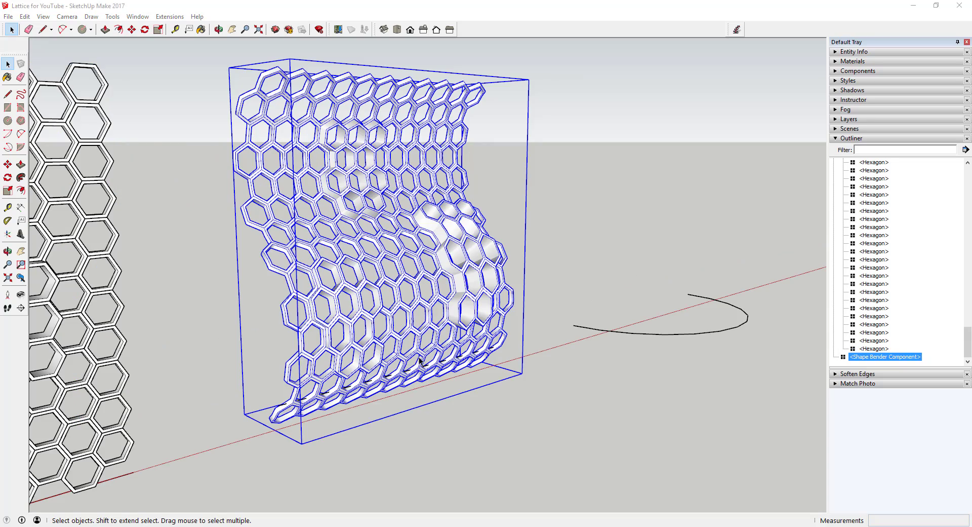
scroll(504, 212, "up", 3)
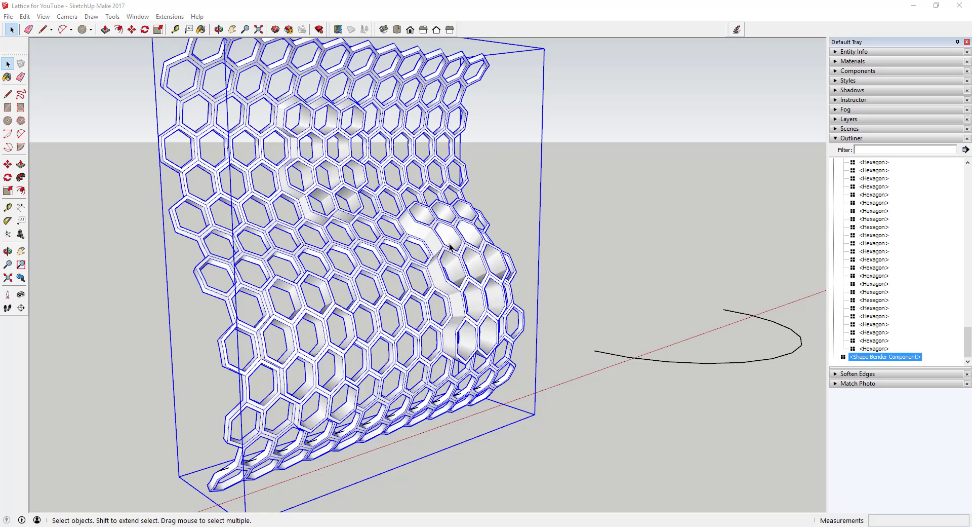
scroll(463, 278, "down", 2)
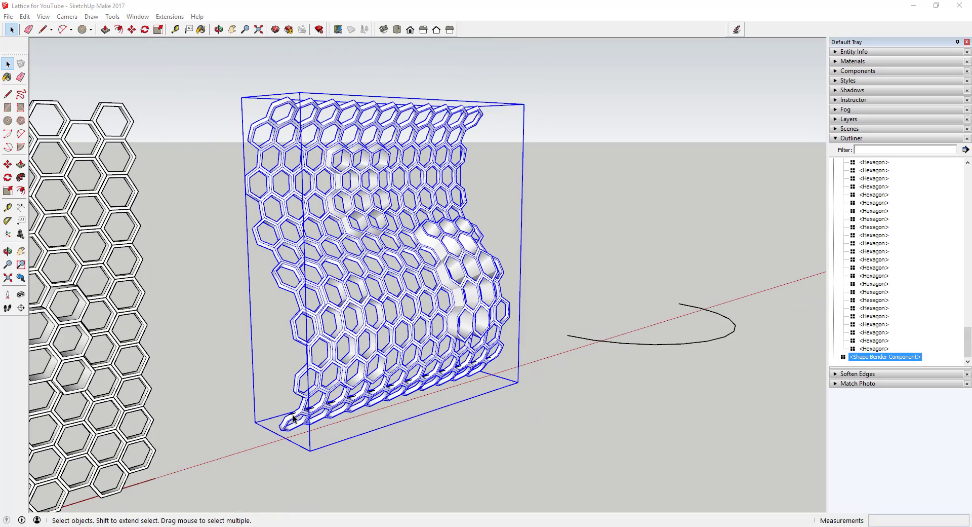
middle_click_drag(295, 419, 343, 395)
scroll(324, 410, "up", 4)
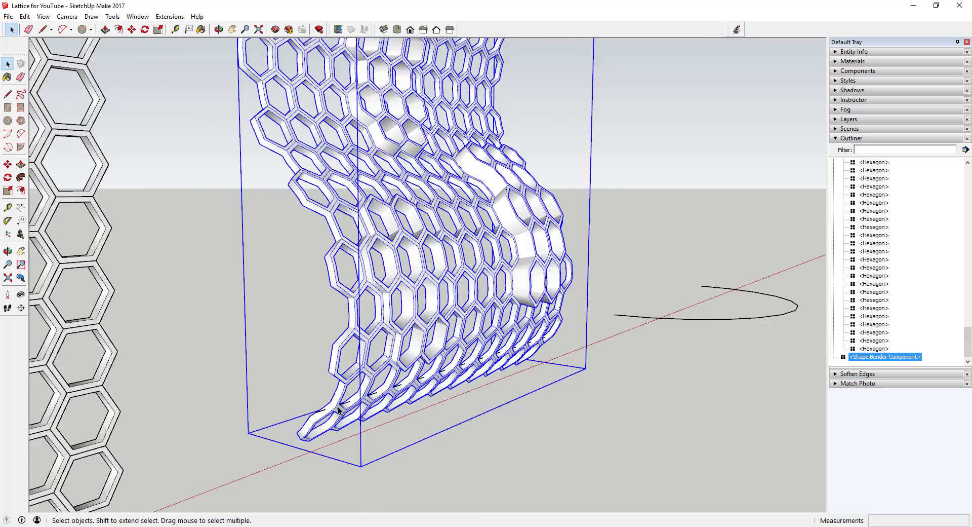
key("m")
scroll(327, 377, "down", 2)
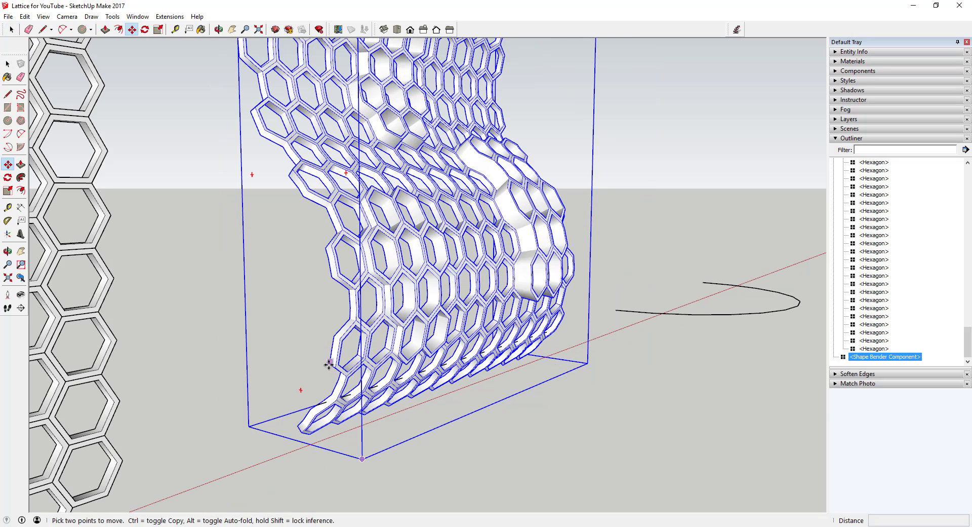
left_click(332, 363)
key("space")
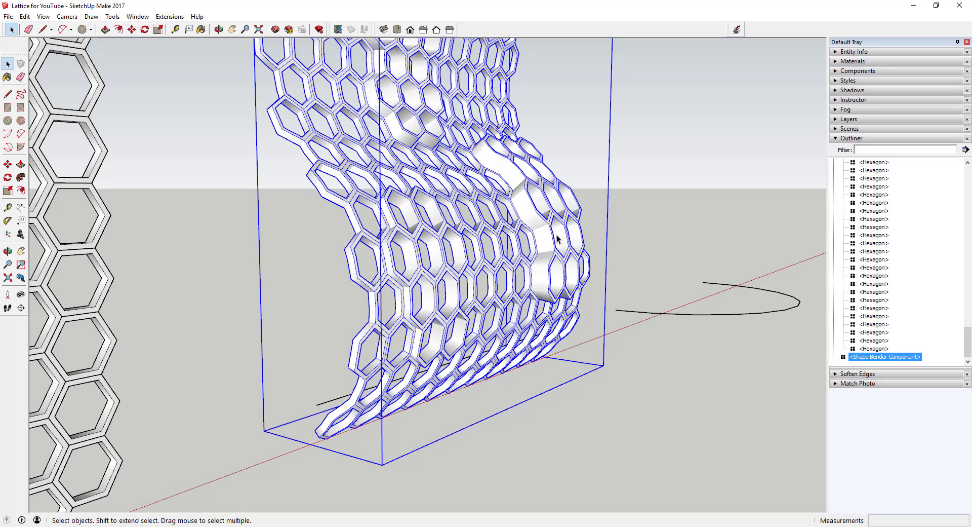
- Move the S-curved lattice back about 6 3/16" along the green direction, so that the reference line runs along its front side
key("m")
left_click(339, 369)
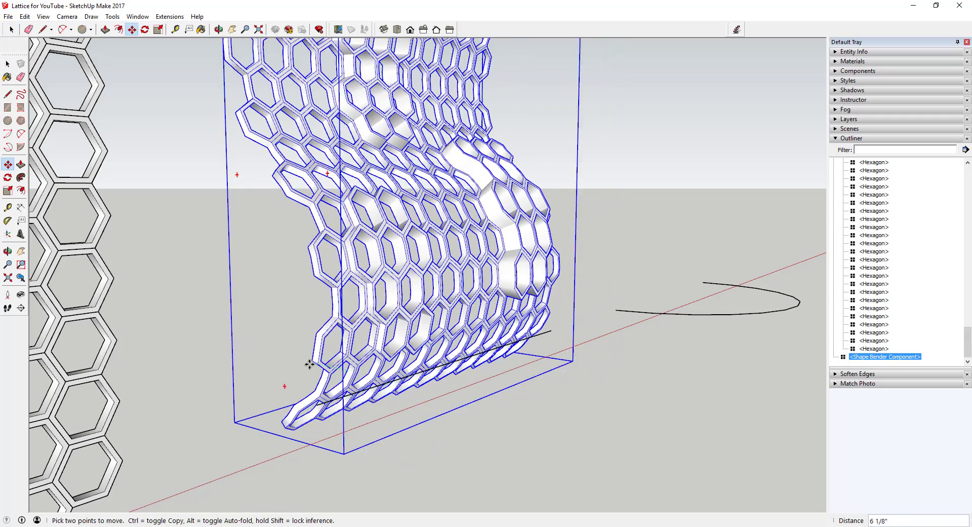
left_click(317, 405)
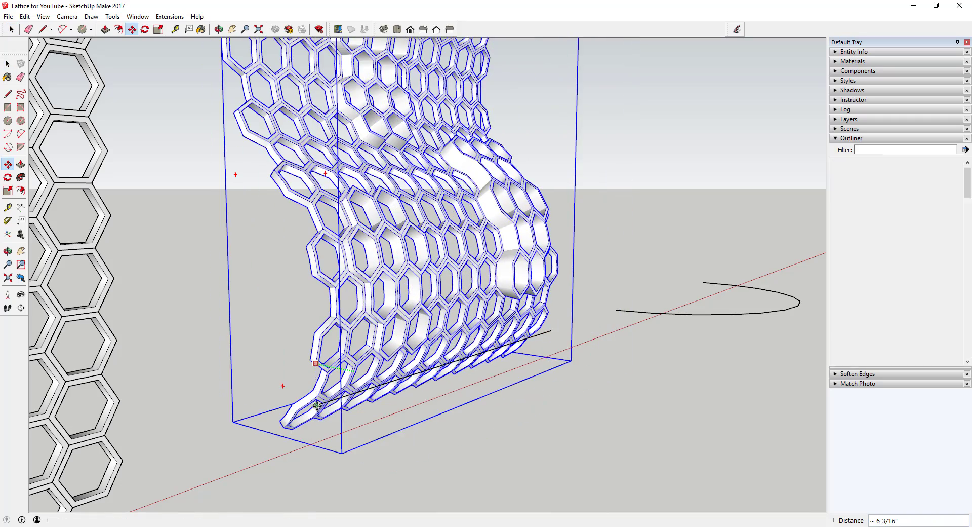
scroll(316, 405, "up", 3)
middle_click_drag(316, 405, 403, 362)
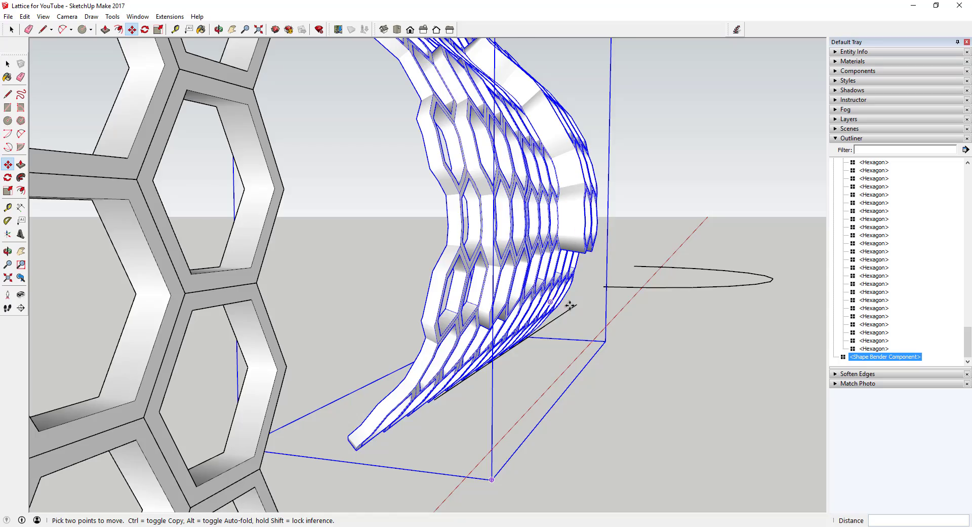
middle_click_drag(569, 304, 482, 347)
scroll(467, 307, "down", 6)
scroll(653, 199, "up", 5)
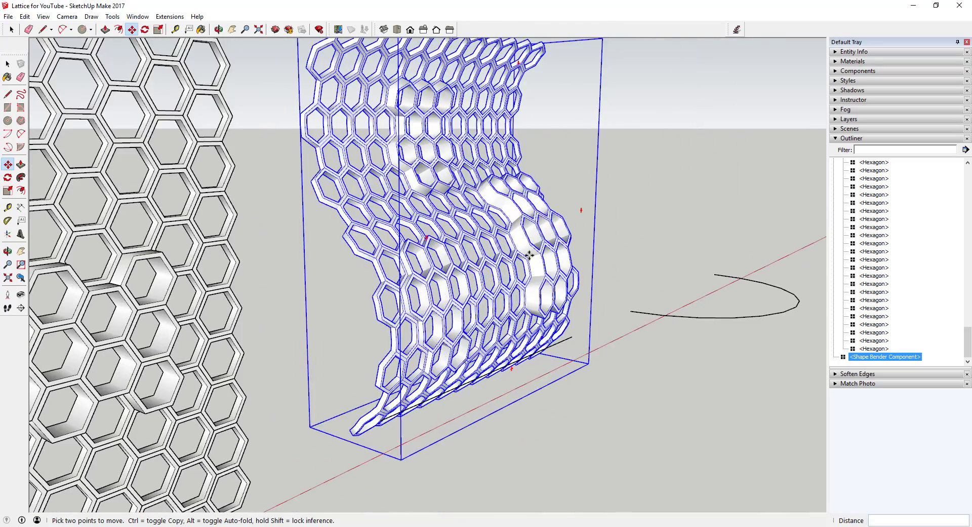
scroll(540, 217, "down", 3)
scroll(540, 217, "up", 1)
key("space")
- Bend the repositioned lattice along the arc with Shape Bender from the reference line, accepting the direction with the wide belly at the base
left_click(170, 16)
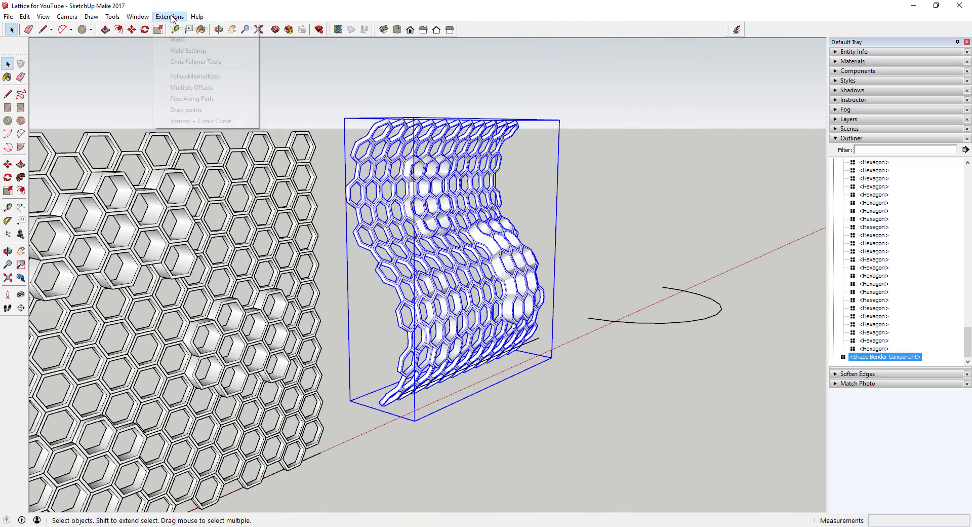
mouse_move(208, 64)
left_click(293, 77)
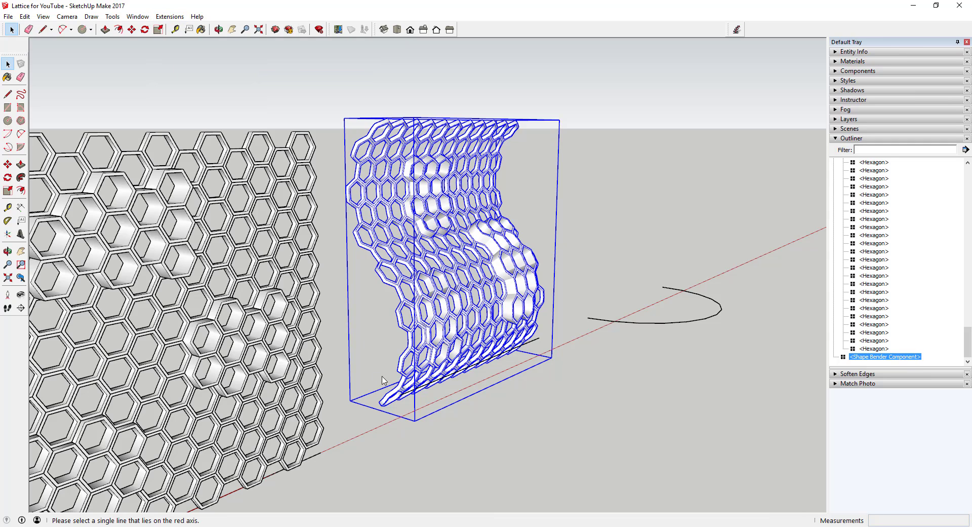
left_click(411, 395)
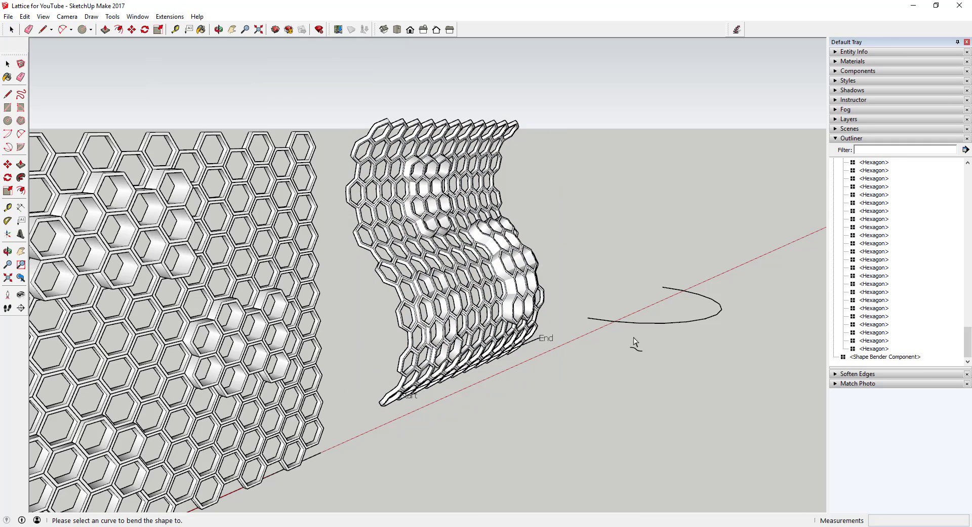
left_click(674, 328)
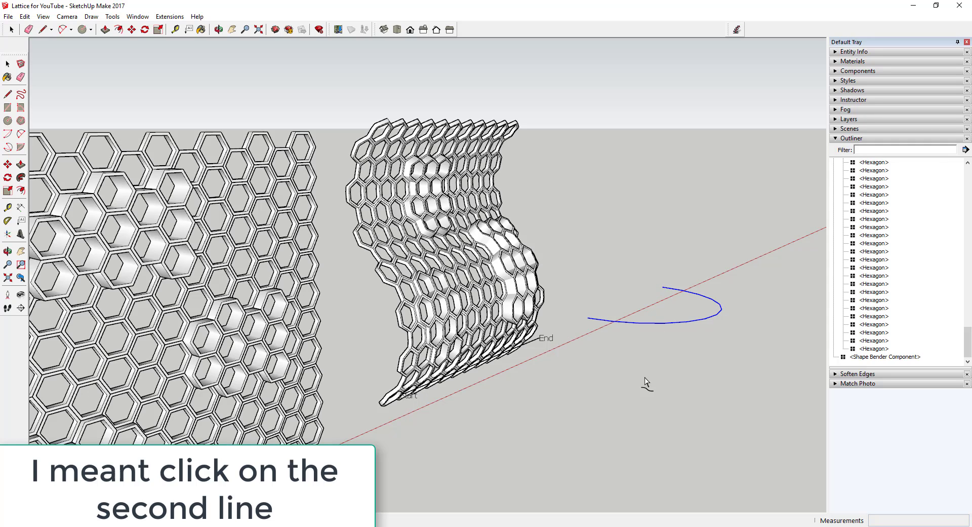
key("Return")
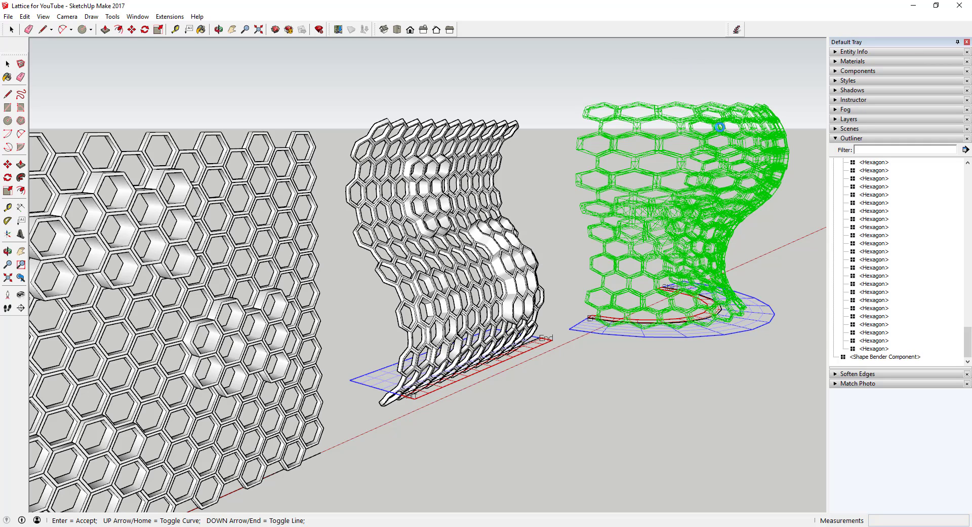
middle_click_drag(793, 169, 768, 186)
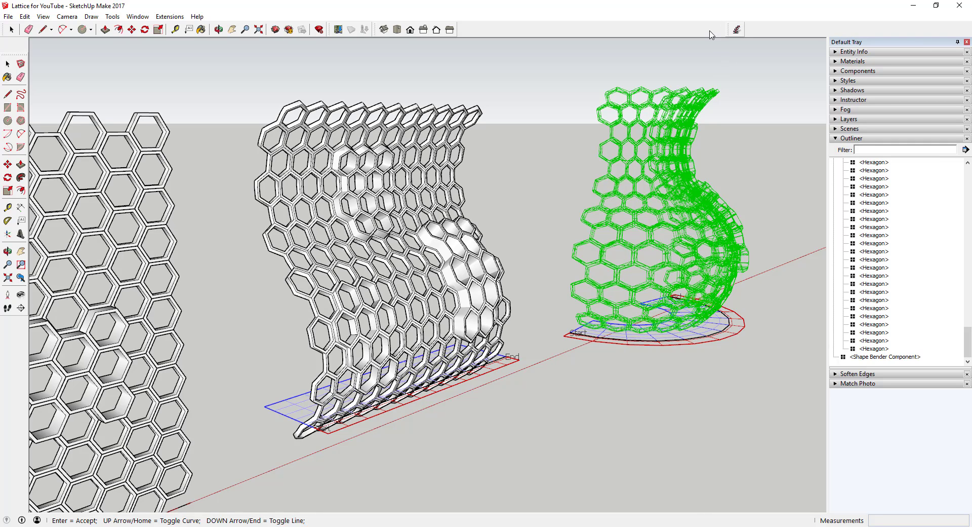
key("Return")
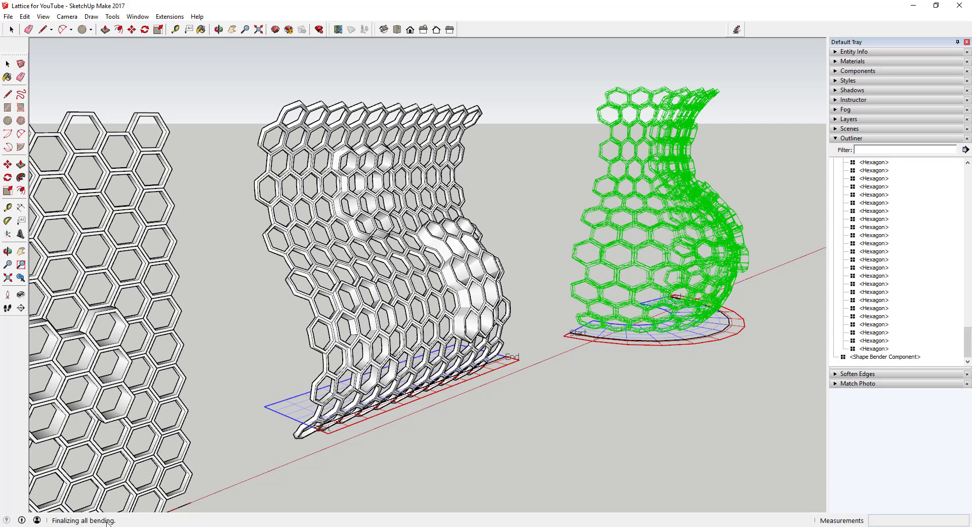
- Examine the newly bent lattice from several sides, checking where its deeper hexagons protrude, and select it
middle_click_drag(658, 284, 589, 281)
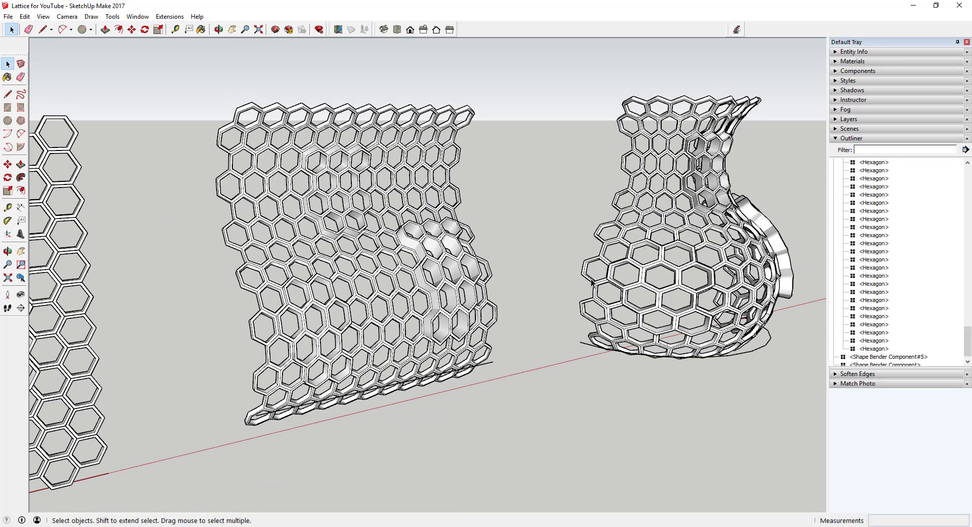
scroll(631, 281, "down", 3)
scroll(473, 156, "up", 6)
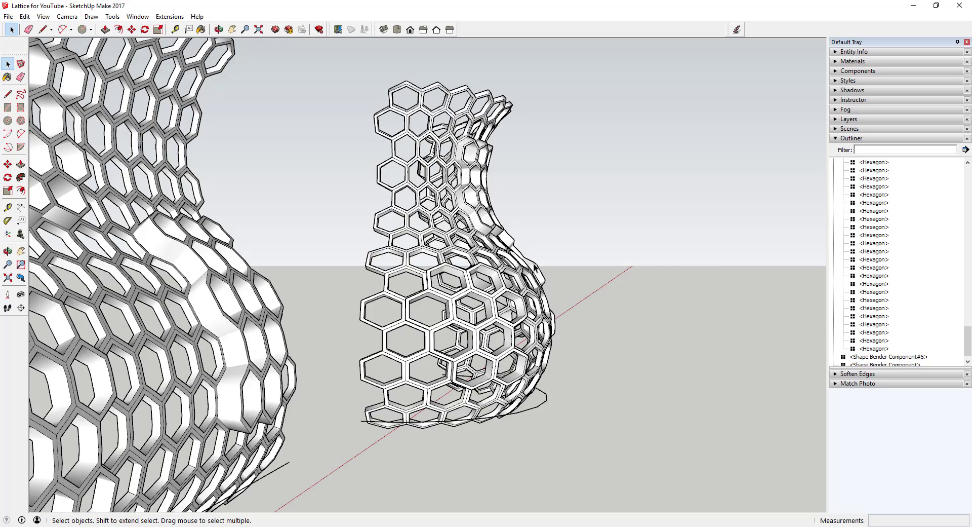
scroll(488, 351, "down", 3)
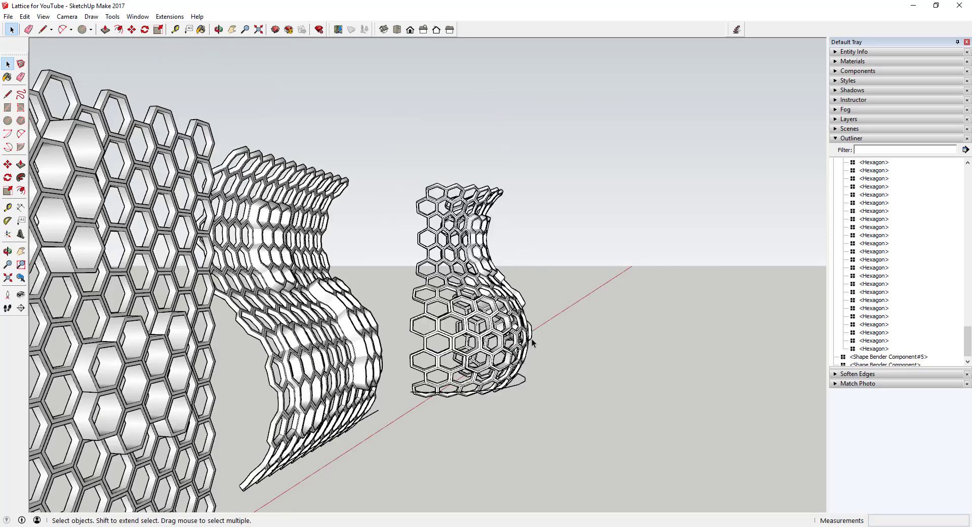
middle_click_drag(487, 351, 436, 346)
scroll(474, 349, "down", 3)
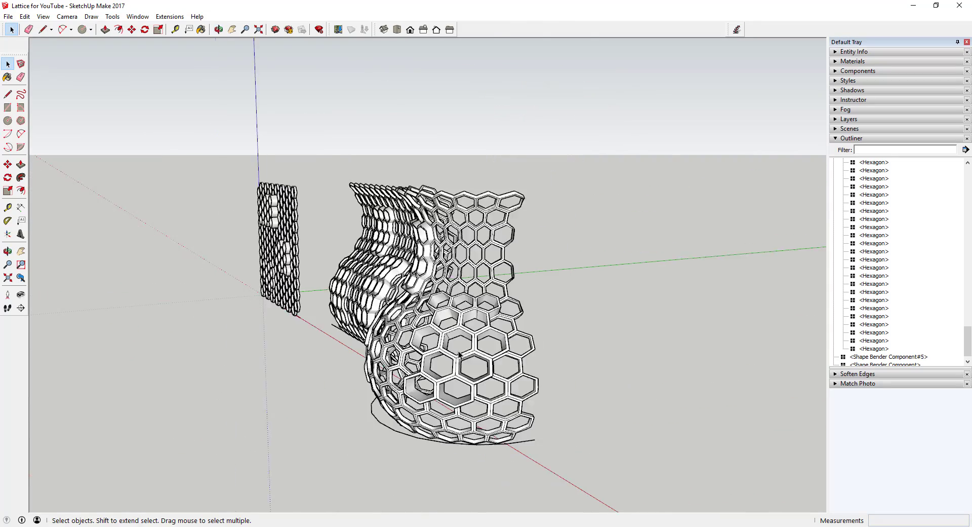
scroll(456, 350, "up", 4)
left_click(426, 343)
scroll(425, 343, "down", 2)
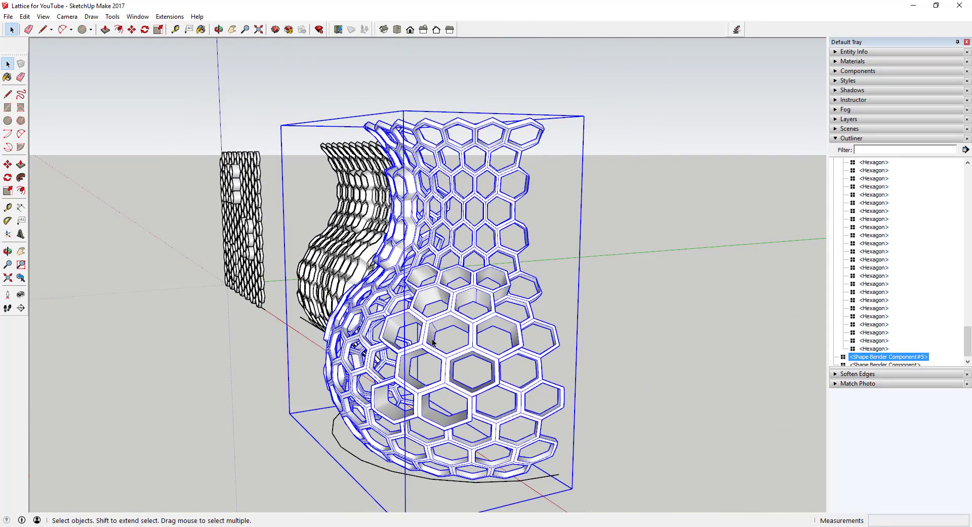
- Copy the arc-bent lattice along the green direction, placing the duplicate beside the original
key("m")
key("ctrl")
left_click(511, 342)
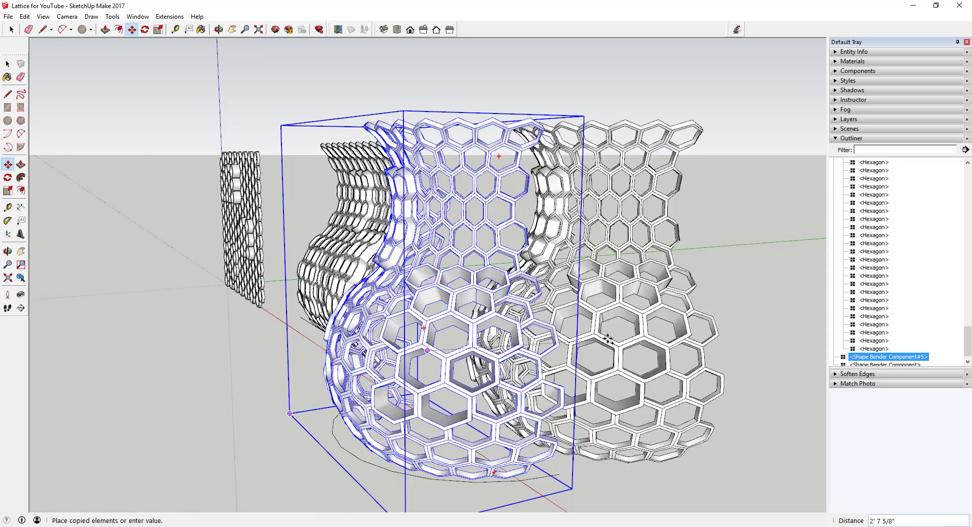
left_click(651, 320)
- Mirror the copied lattice by scaling it along the green axis by -1
key("s")
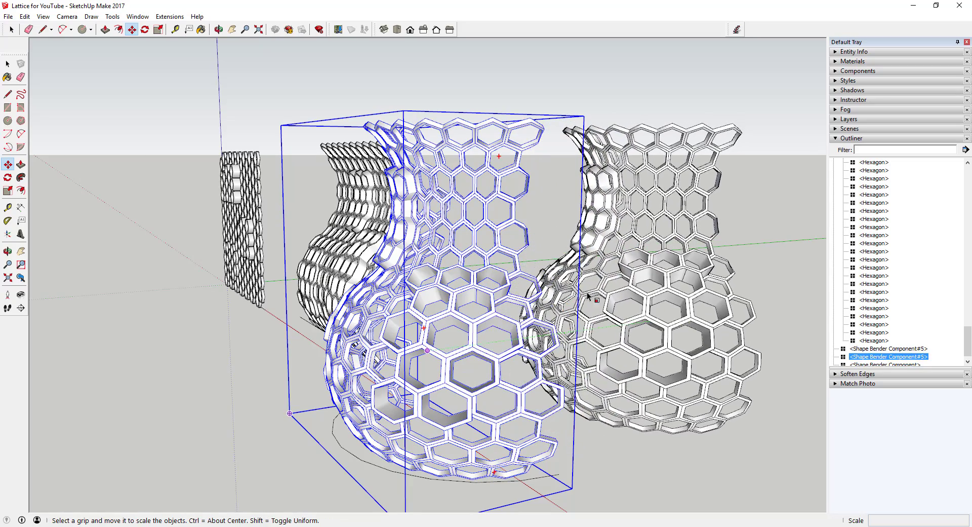
left_click(549, 277)
type("-1")
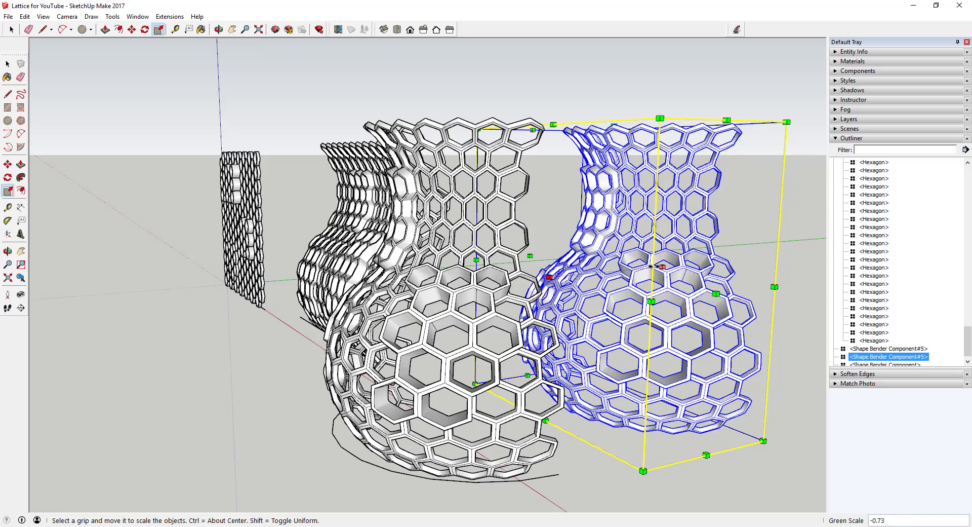
key("Return")
- Move the mirrored lattice by a hexagon corner onto the original's matching edge corner, closing the vase, and check the joined form from other sides
mouse_move(548, 277)
middle_mouse_down()
mouse_move(517, 269)
mouse_move(539, 275)
middle_mouse_up()
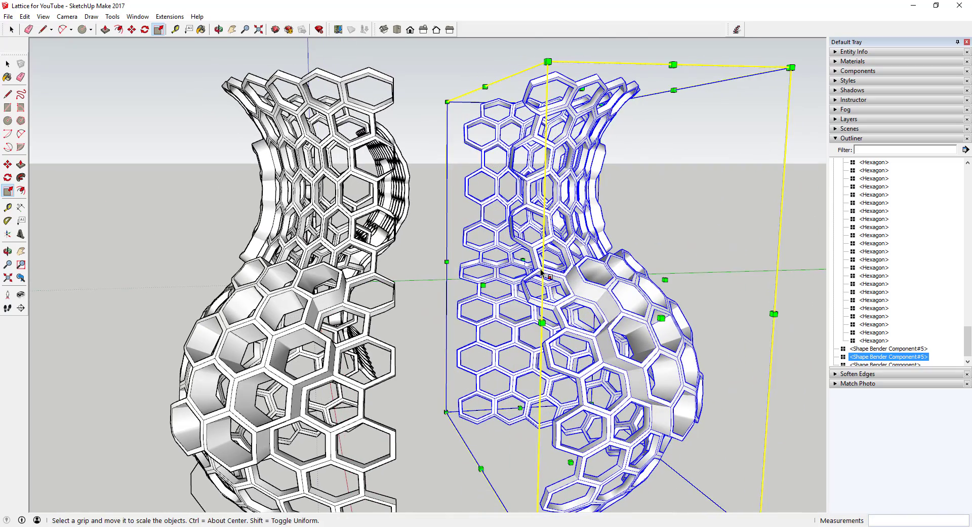
key("m")
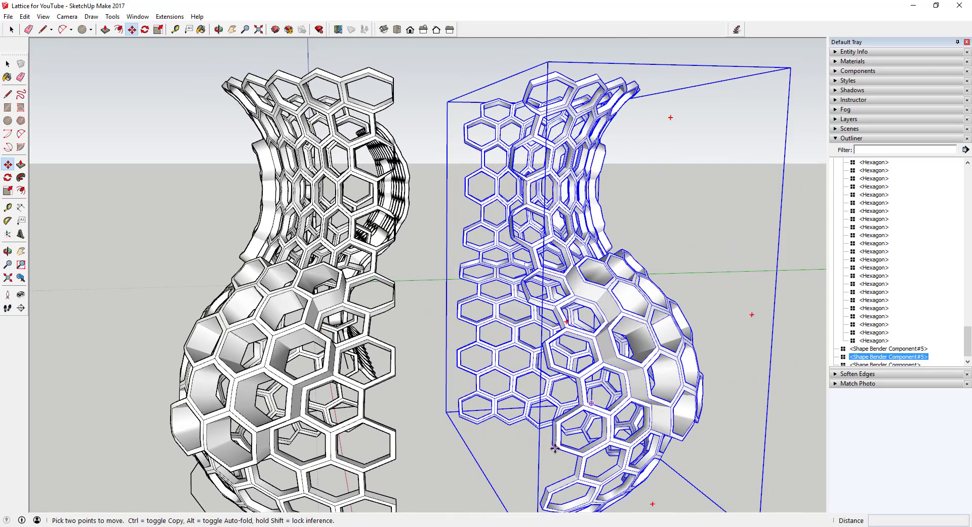
left_click(553, 449)
left_click(396, 460)
key("space")
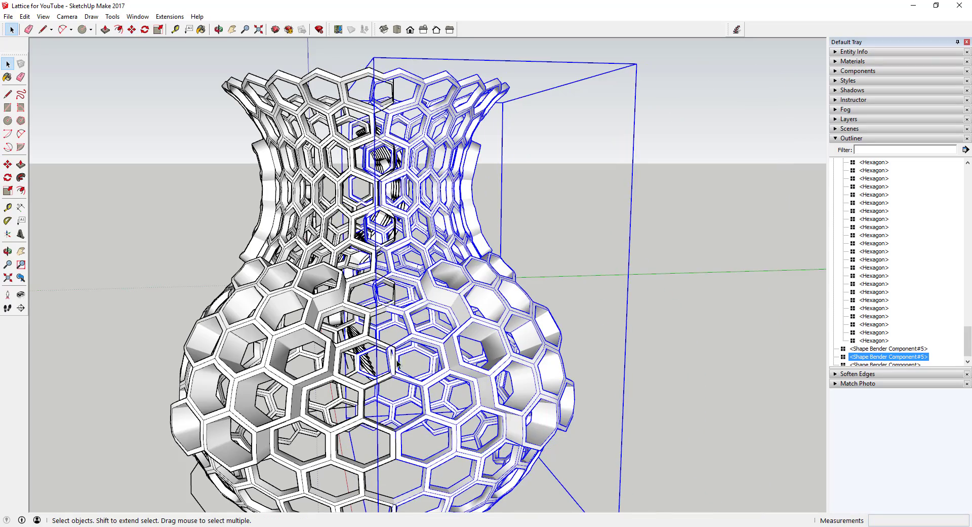
middle_click_drag(369, 169, 727, 275)
scroll(624, 263, "down", 2)
scroll(445, 293, "up", 2)
scroll(446, 292, "up", 1)
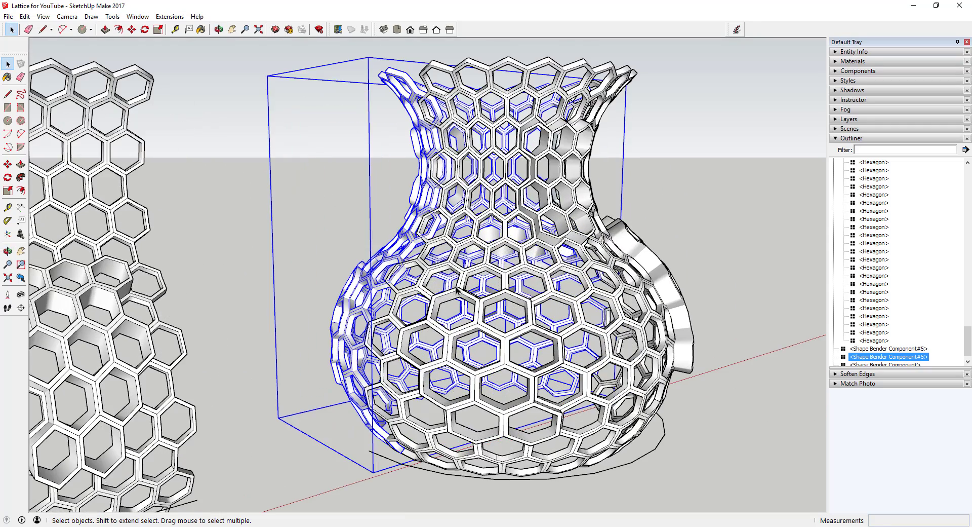